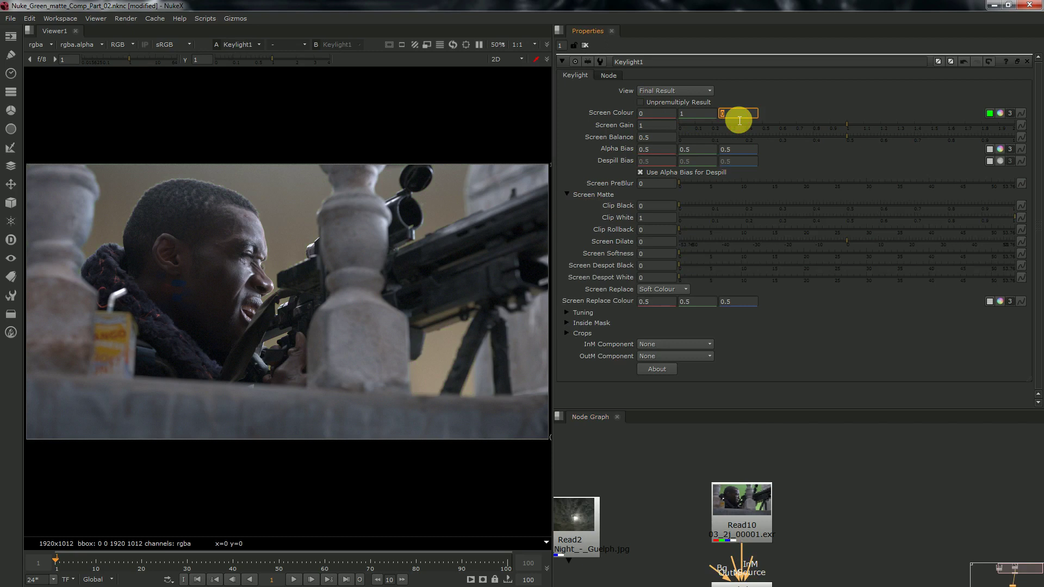
- Set Keylight1's screen colour blue to -1, screen balance 1.25, alpha bias 0.6 and clip black 0.009
{"action": "type", "text": "-1"}
{"action": "key", "text": "Return"}
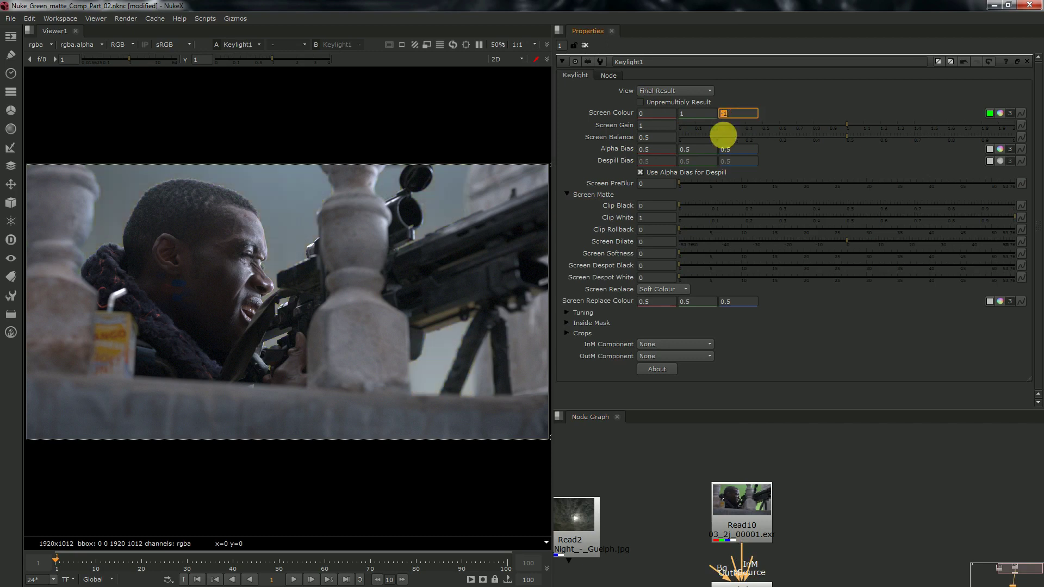
{"action": "double_click", "coordinate": [666, 141]}
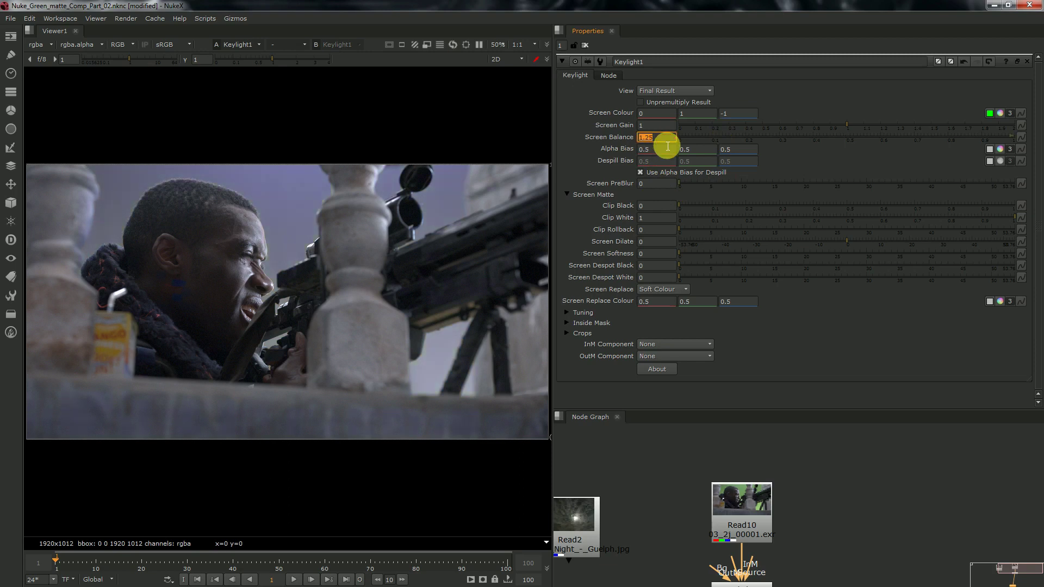
{"action": "left_click", "coordinate": [1007, 149]}
{"action": "double_click", "coordinate": [662, 152]}
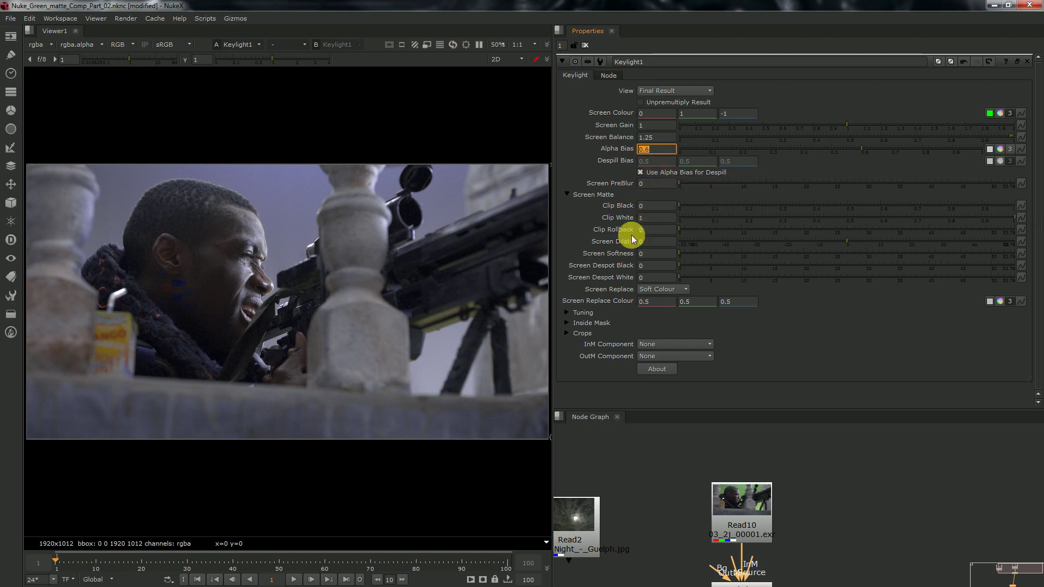
{"action": "left_click", "coordinate": [668, 206]}
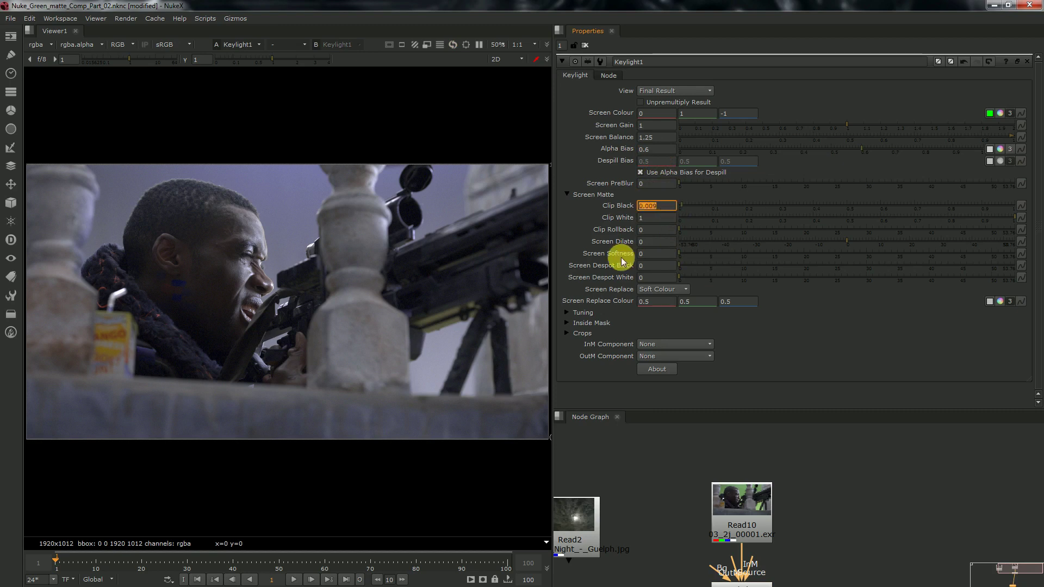
{"action": "left_click", "coordinate": [768, 447]}
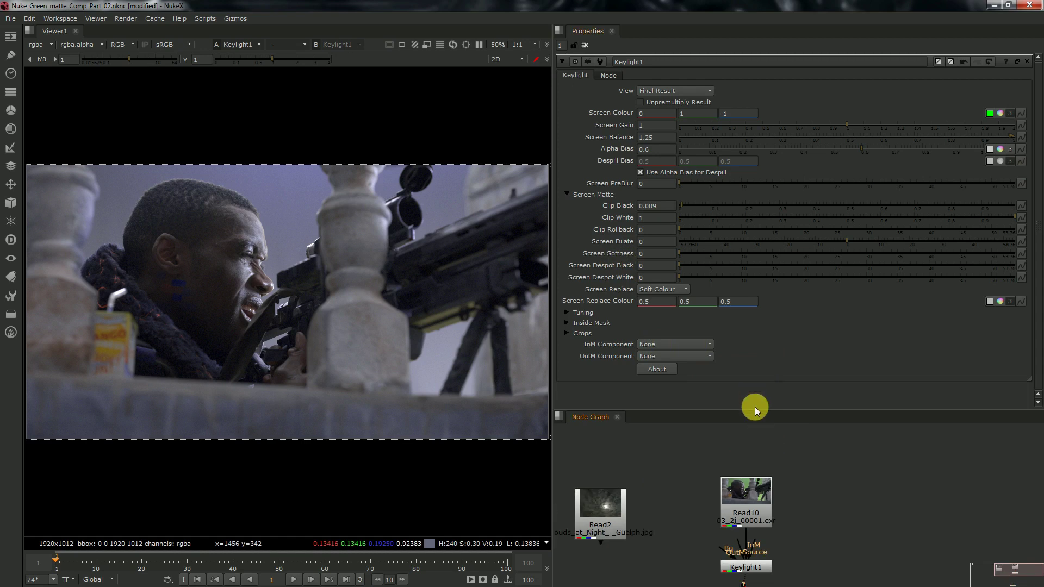
{"action": "left_click_drag", "start_coordinate": [756, 410], "coordinate": [766, 222]}
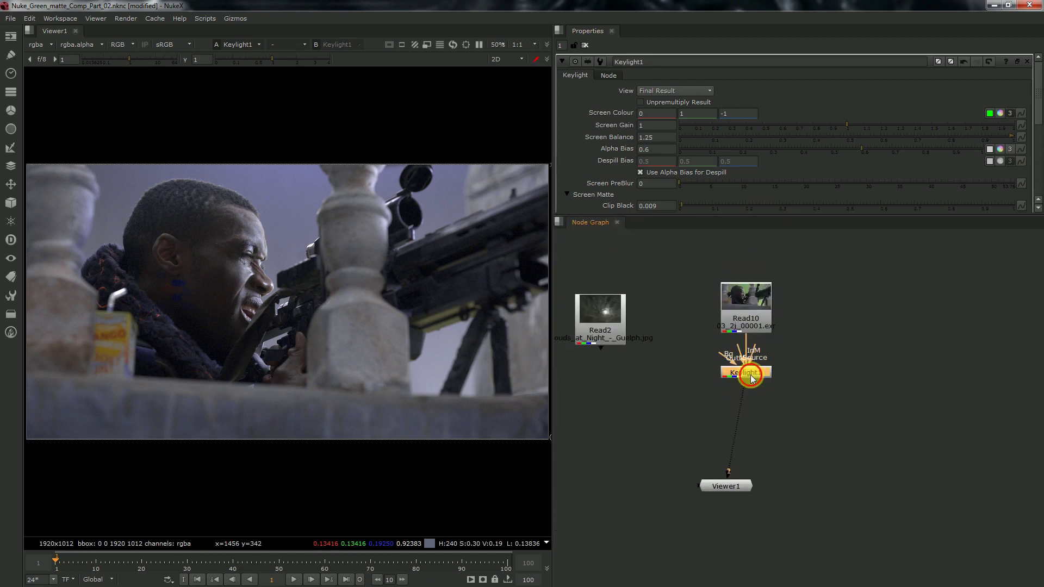
- Add a Keyer node and insert a Blur node under Keylight1
{"action": "key", "text": "Tab"}
{"action": "type", "text": "ke"}
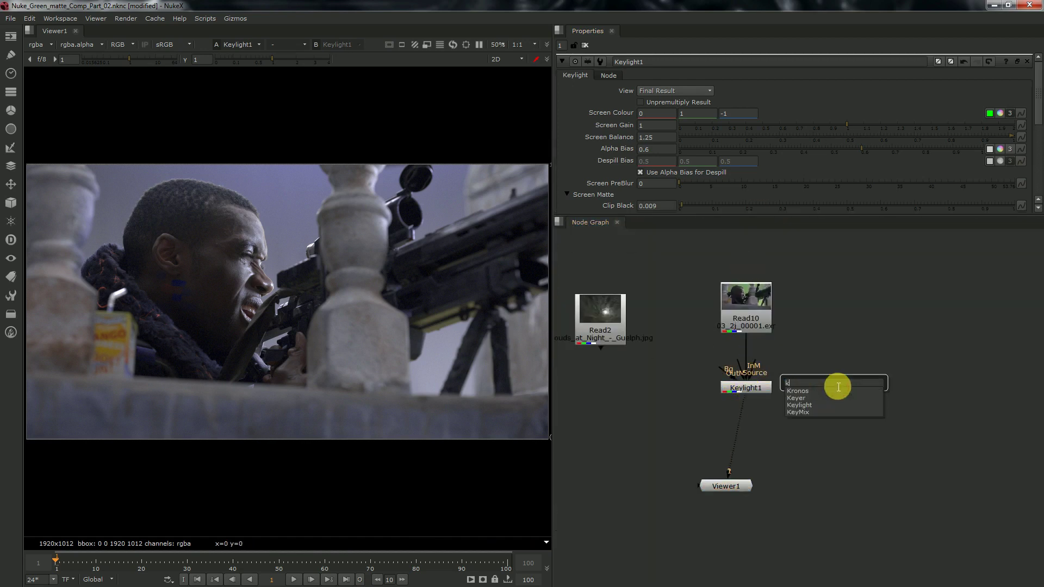
{"action": "left_click", "coordinate": [800, 391]}
{"action": "left_click", "coordinate": [761, 387]}
{"action": "key", "text": "b"}
{"action": "left_click_drag", "start_coordinate": [764, 419], "coordinate": [764, 438]}
- Set Blur1 to size 2, blurring the alpha channel only
{"action": "left_click", "coordinate": [600, 103]}
{"action": "scroll", "coordinate": [376, 191], "scroll_direction": "up", "scroll_amount": 6}
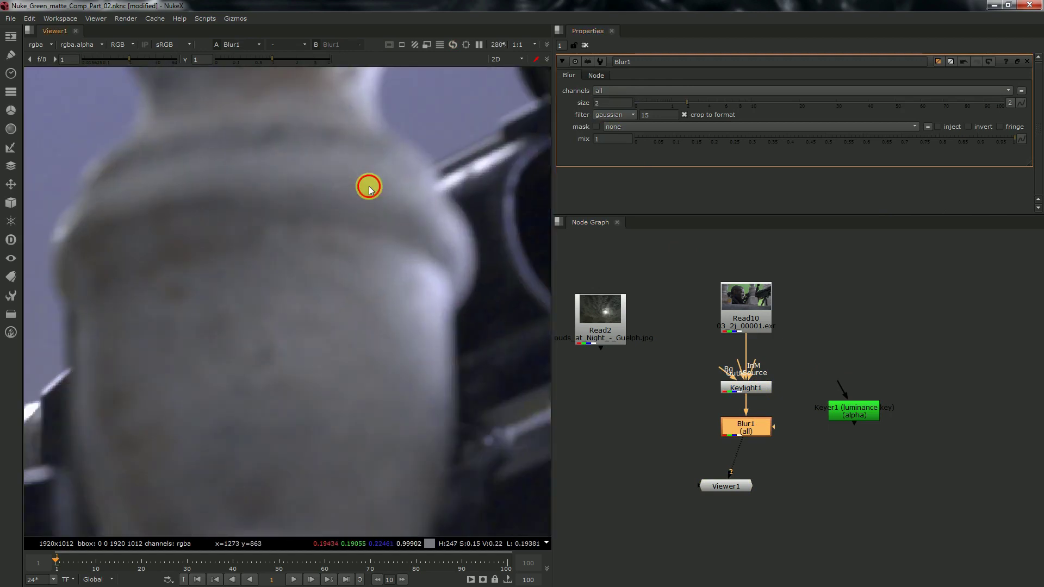
{"action": "key", "text": "b"}
{"action": "key", "text": "d"}
{"action": "key", "text": "d"}
{"action": "key", "text": "d"}
{"action": "key", "text": "d"}
{"action": "left_click", "coordinate": [621, 91]}
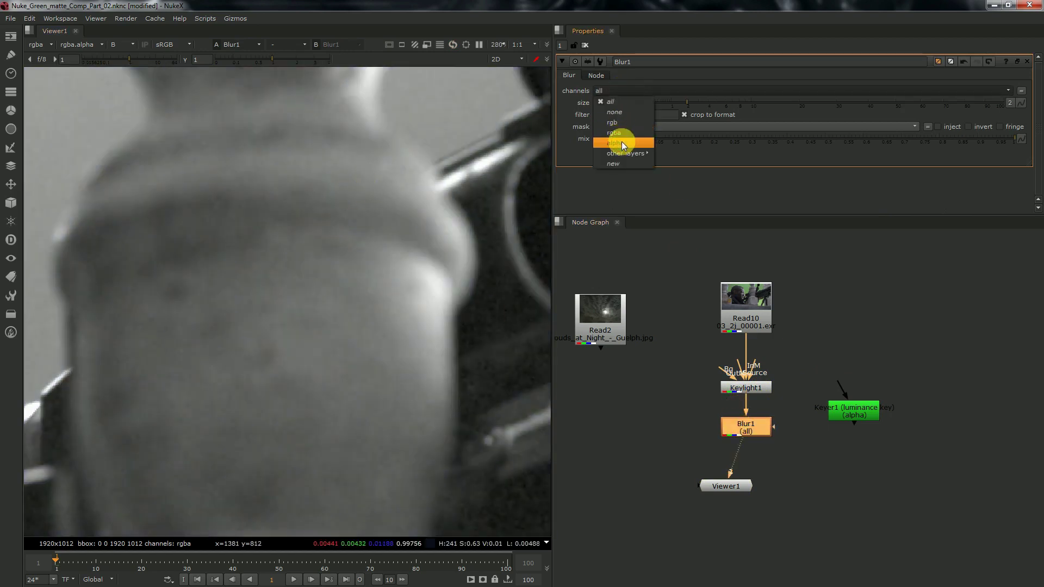
{"action": "left_click", "coordinate": [622, 142]}
{"action": "scroll", "coordinate": [393, 133], "scroll_direction": "down", "scroll_amount": 1}
{"action": "key", "text": "b"}
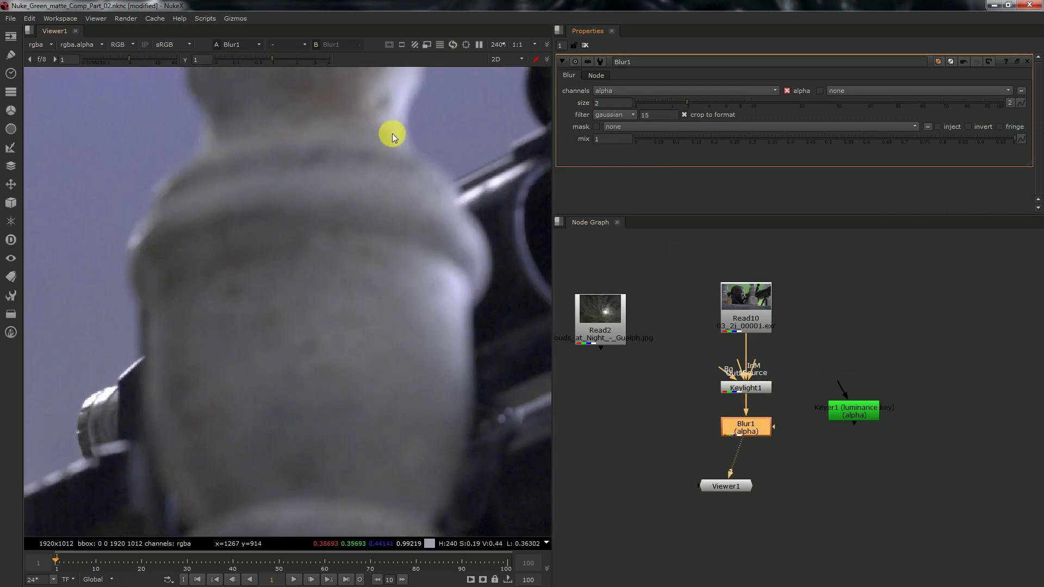
{"action": "key", "text": "f"}
- Feed Keyer1 from Blur1 and raise its luminance key's low threshold
{"action": "left_click_drag", "start_coordinate": [765, 410], "coordinate": [759, 424]}
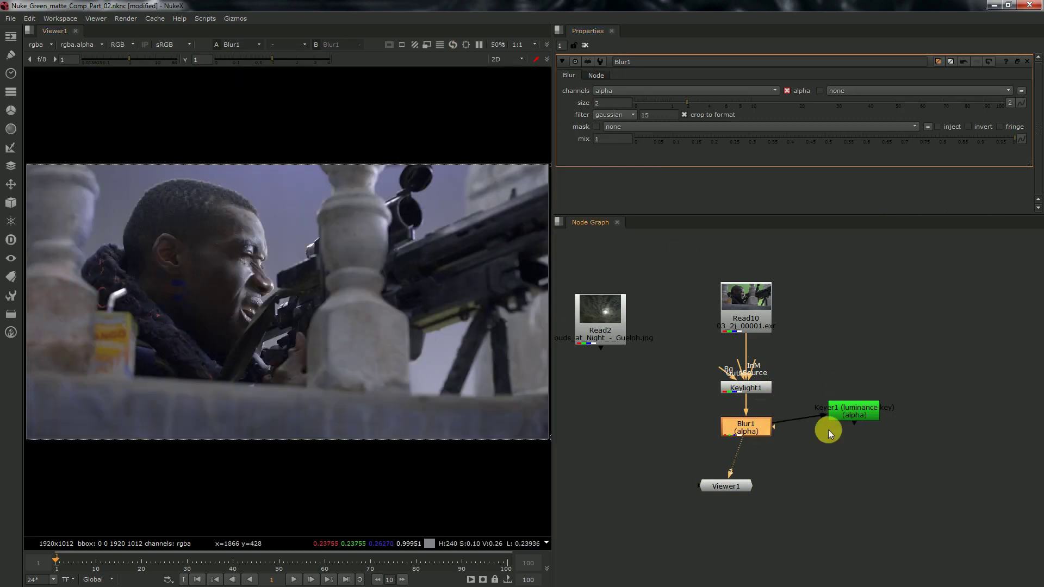
{"action": "left_click_drag", "start_coordinate": [850, 415], "coordinate": [862, 432]}
{"action": "double_click", "coordinate": [862, 433]}
{"action": "key", "text": "1"}
{"action": "left_click_drag", "start_coordinate": [663, 190], "coordinate": [681, 198]}
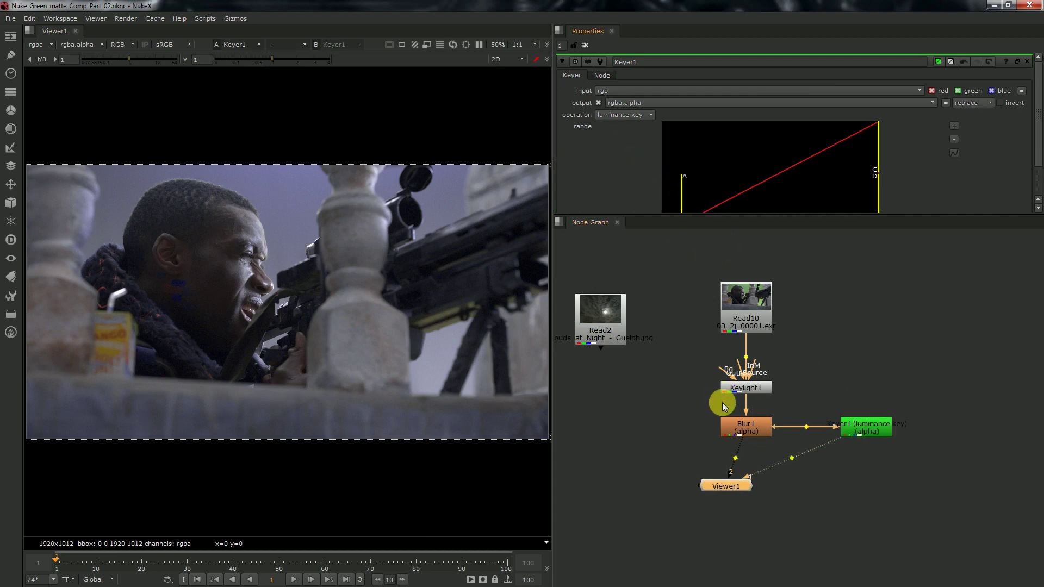
{"action": "scroll", "coordinate": [753, 426], "scroll_direction": "down", "scroll_amount": 3}
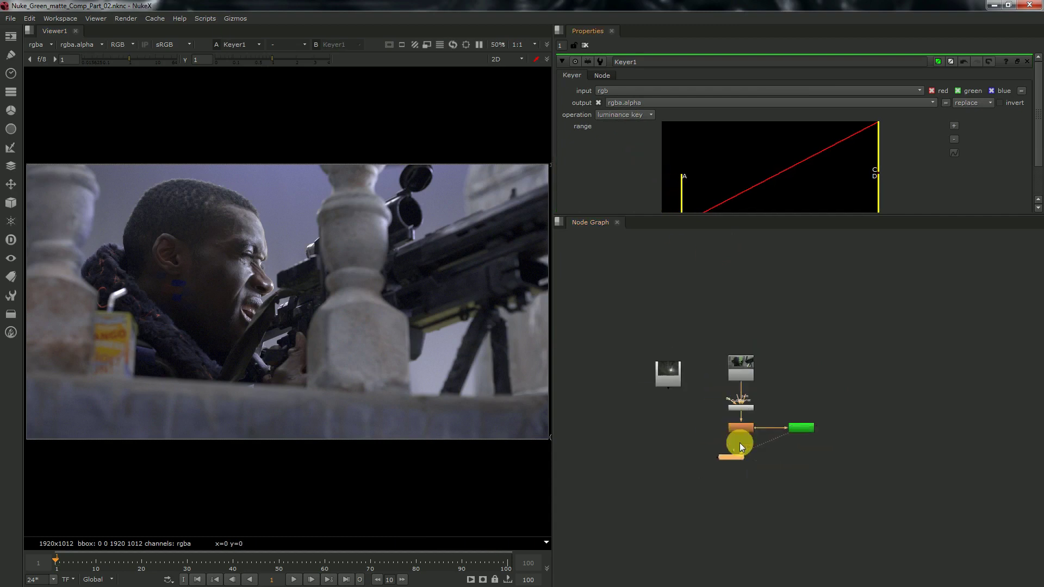
{"action": "left_click_drag", "start_coordinate": [740, 462], "coordinate": [740, 551]}
- Add Grade1 under Blur1 and connect its mask input to Keyer1
{"action": "key", "text": "g"}
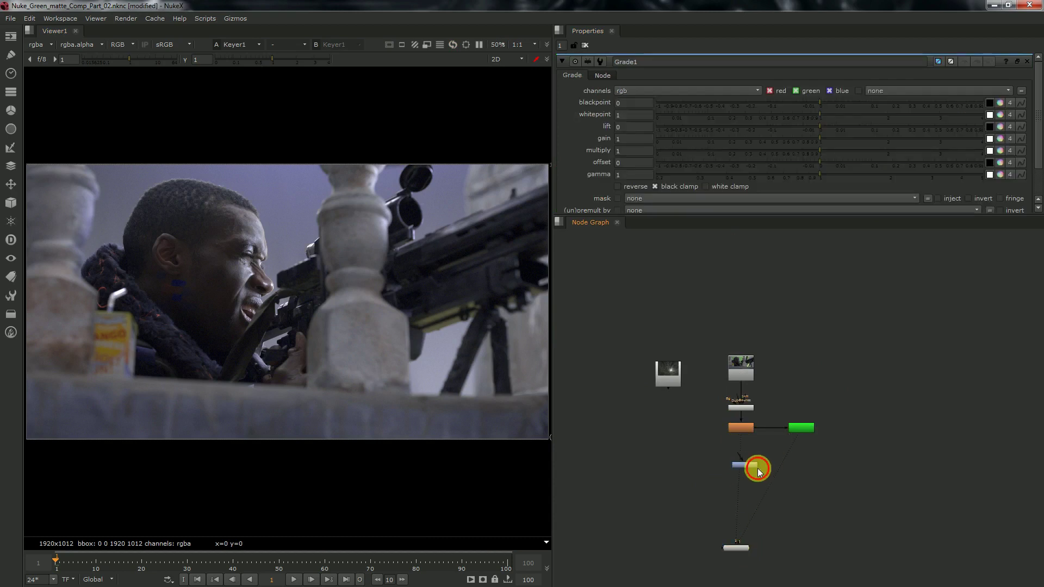
{"action": "scroll", "coordinate": [748, 462], "scroll_direction": "up", "scroll_amount": 2}
{"action": "left_click", "coordinate": [840, 405]}
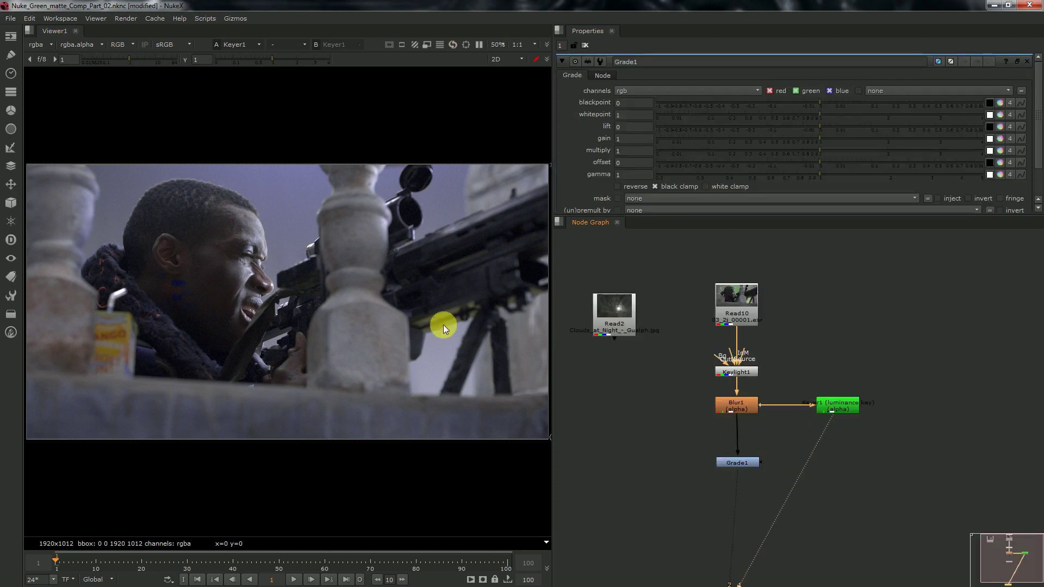
{"action": "key", "text": "a"}
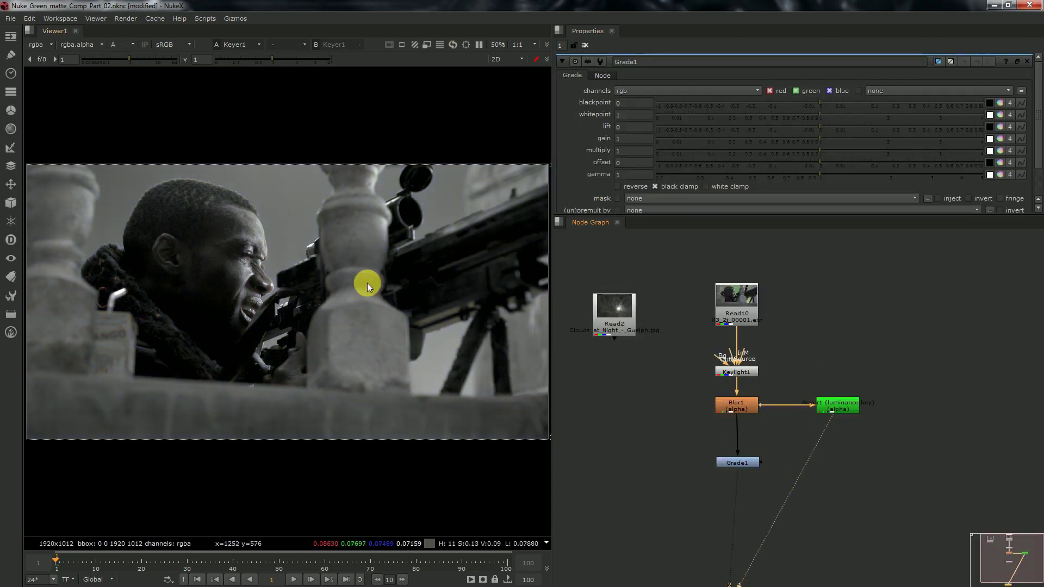
{"action": "left_click", "coordinate": [753, 461]}
{"action": "key", "text": "1"}
{"action": "left_click_drag", "start_coordinate": [762, 462], "coordinate": [840, 406]}
- Invert Keyer1's luminance key and check the inverted alpha
{"action": "double_click", "coordinate": [840, 405]}
{"action": "left_click", "coordinate": [1010, 104]}
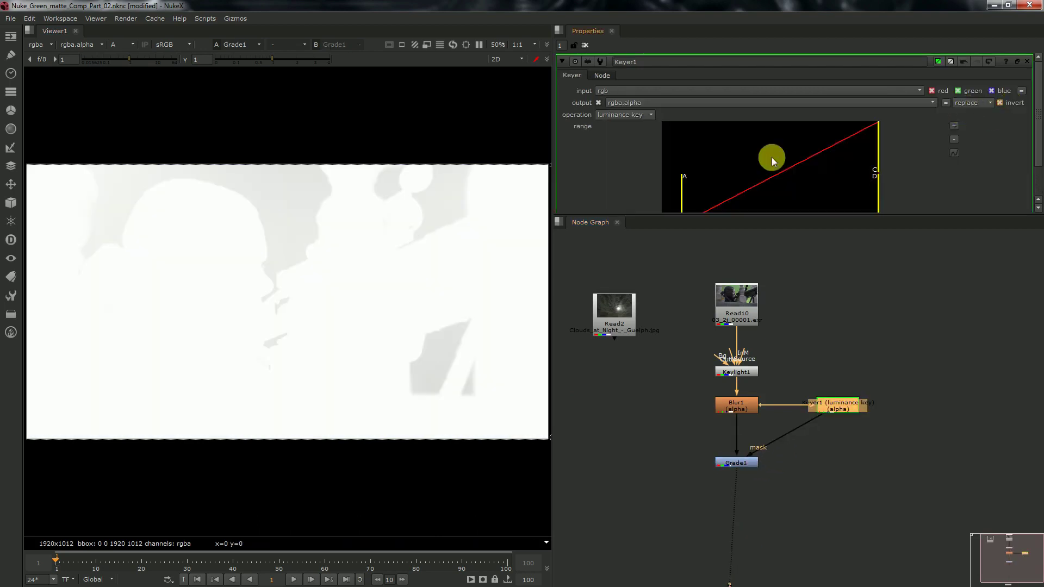
{"action": "key", "text": "a"}
{"action": "left_click", "coordinate": [830, 422]}
{"action": "key", "text": "1"}
{"action": "key", "text": "a"}
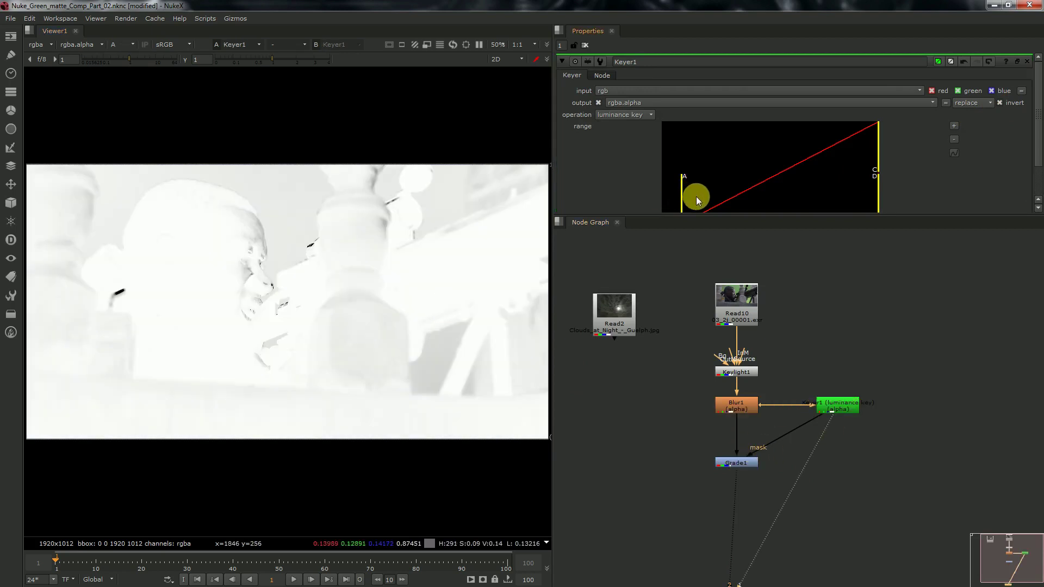
- Drop Grade1's gain to 0 to darken the masked area
{"action": "double_click", "coordinate": [736, 463]}
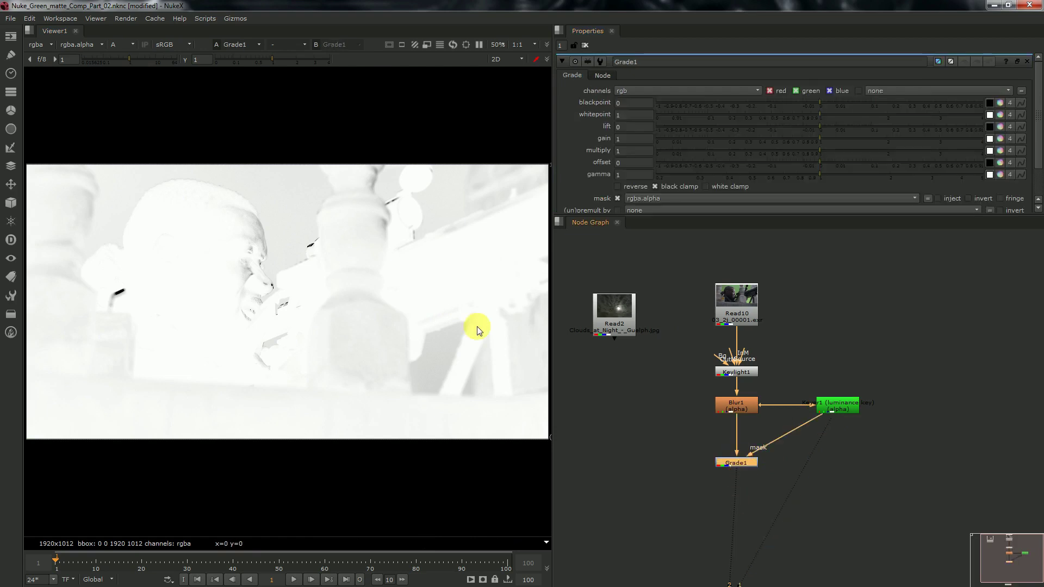
{"action": "key", "text": "1"}
{"action": "key", "text": "a"}
{"action": "left_click_drag", "start_coordinate": [721, 140], "coordinate": [396, 172]}
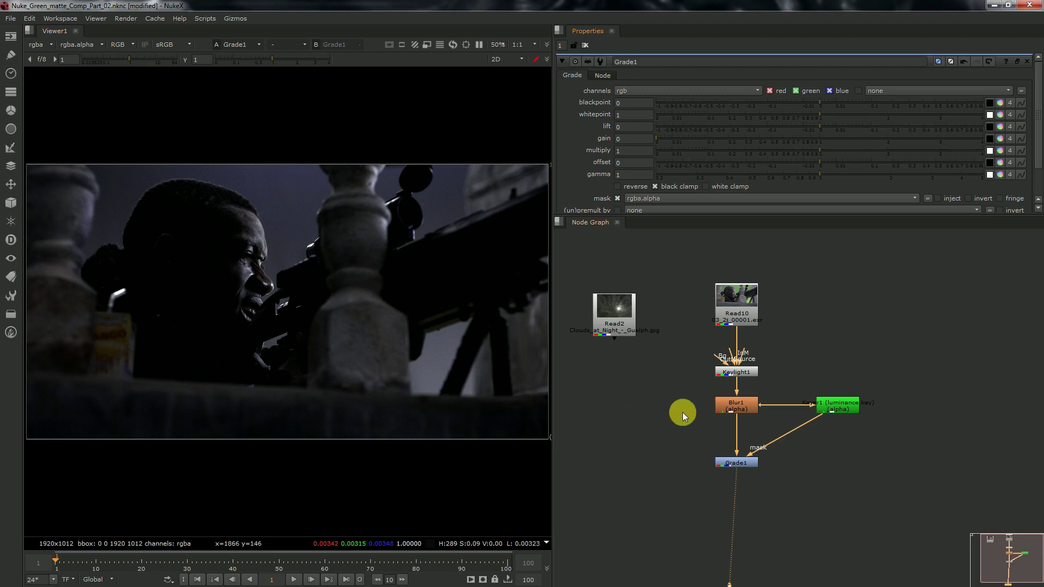
{"action": "scroll", "coordinate": [758, 356], "scroll_direction": "down", "scroll_amount": 1}
- Add a Dot on the mask pipe below Keyer1 and create a Roto1 node
{"action": "left_click_drag", "start_coordinate": [781, 424], "coordinate": [826, 448], "text": "ctrl"}
{"action": "left_click", "coordinate": [784, 415]}
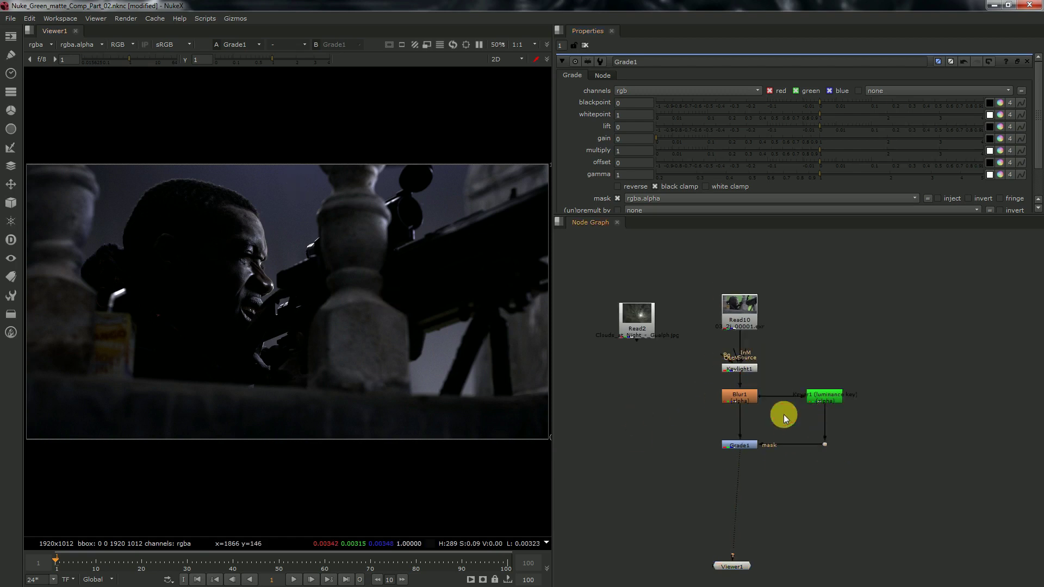
{"action": "key", "text": "o"}
{"action": "left_click", "coordinate": [741, 396]}
- View Blur1's alpha matte with lowered viewer gain and gamma to reveal detail
{"action": "key", "text": "1"}
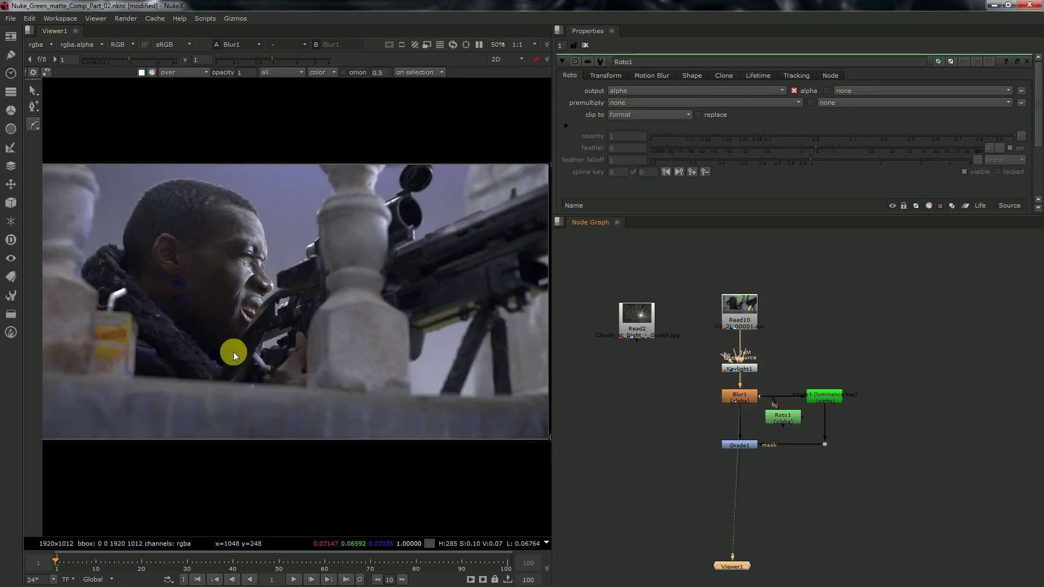
{"action": "scroll", "coordinate": [375, 375], "scroll_direction": "down", "scroll_amount": 1}
{"action": "mouse_move", "coordinate": [121, 58]}
{"action": "left_mouse_down"}
{"action": "mouse_move", "coordinate": [105, 66]}
{"action": "mouse_move", "coordinate": [125, 66]}
{"action": "left_mouse_up"}
{"action": "left_click", "coordinate": [239, 61]}
- Draw a closed Roto shape around the wall top and lower foreground
{"action": "left_click", "coordinate": [82, 325]}
{"action": "left_click", "coordinate": [125, 308]}
{"action": "left_click", "coordinate": [165, 297]}
{"action": "left_click", "coordinate": [202, 306]}
{"action": "left_click", "coordinate": [240, 356]}
{"action": "left_click", "coordinate": [256, 383]}
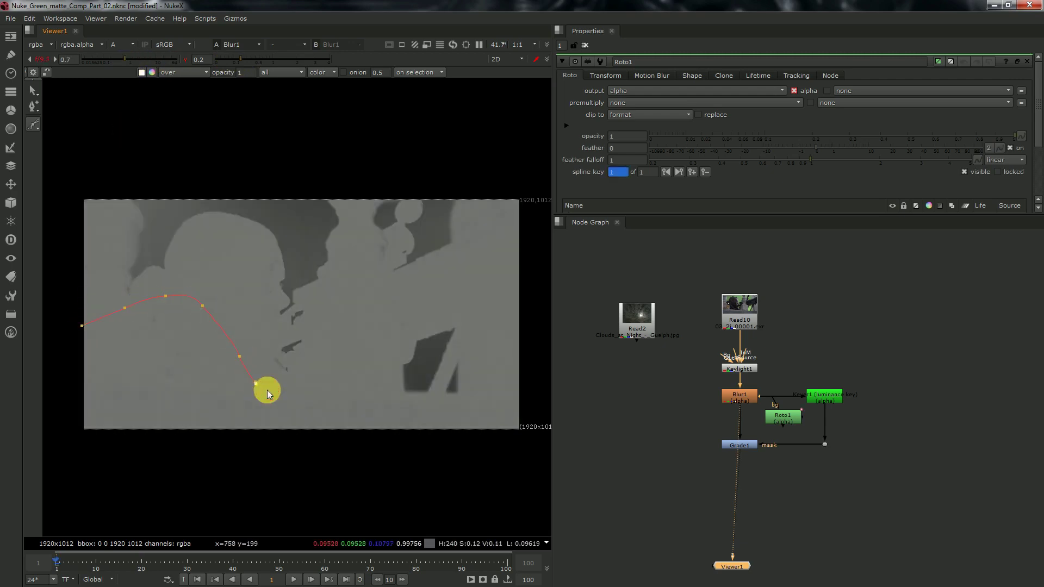
{"action": "left_click", "coordinate": [410, 399]}
{"action": "left_click", "coordinate": [518, 402]}
{"action": "left_click", "coordinate": [538, 468]}
{"action": "left_click", "coordinate": [412, 505]}
{"action": "left_click", "coordinate": [306, 516]}
{"action": "left_click", "coordinate": [229, 519]}
{"action": "left_click", "coordinate": [153, 521]}
{"action": "left_click", "coordinate": [56, 496]}
{"action": "left_click", "coordinate": [66, 385]}
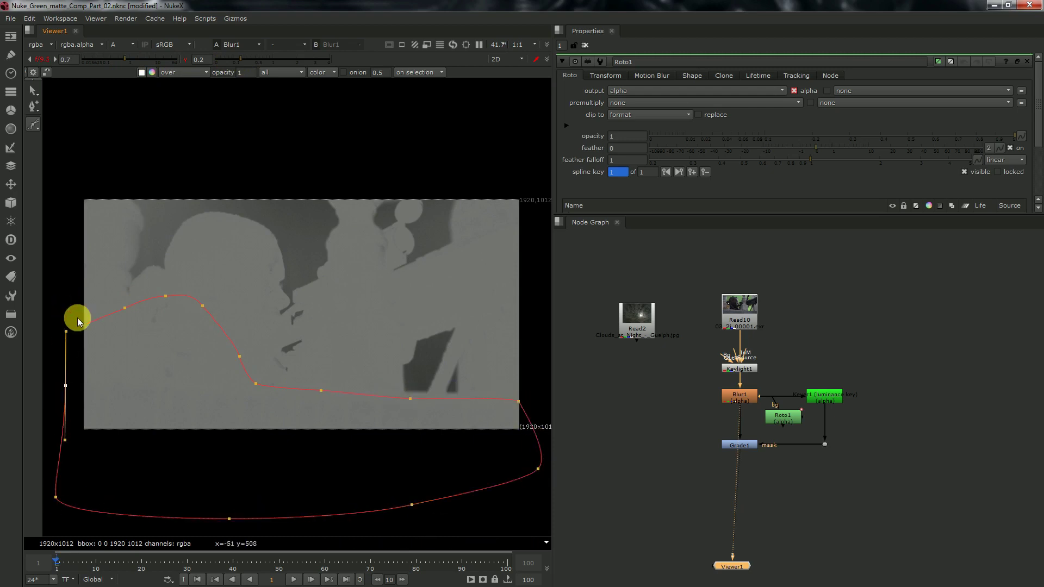
{"action": "left_click", "coordinate": [82, 326]}
- Insert Roto1 between Blur1 and Grade1, shifting Grade1 and its mask dot down
{"action": "key", "text": "a"}
{"action": "left_click", "coordinate": [64, 60]}
{"action": "left_click", "coordinate": [185, 59]}
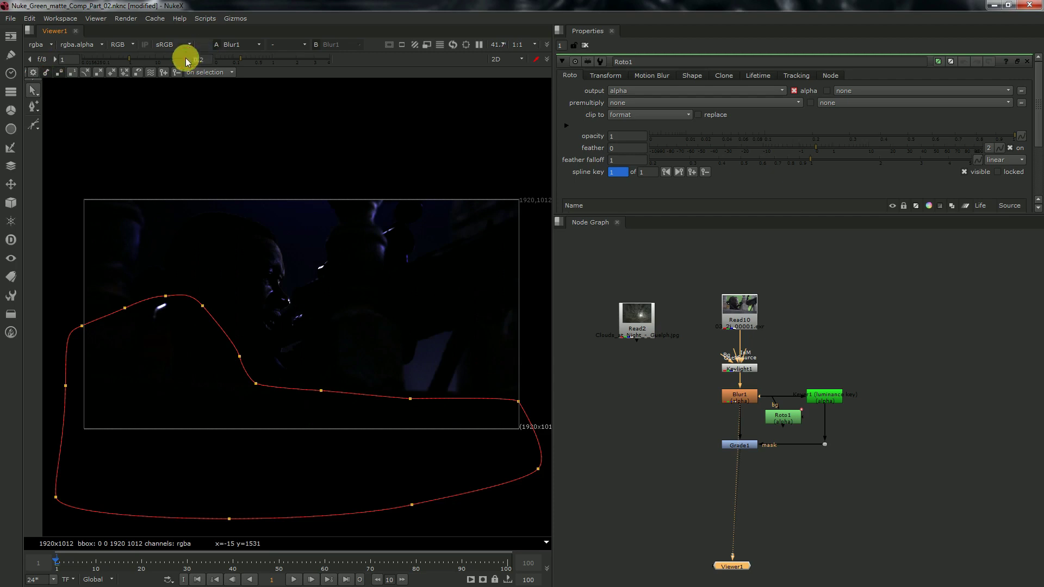
{"action": "scroll", "coordinate": [322, 235], "scroll_direction": "down", "scroll_amount": 1}
{"action": "left_click_drag", "start_coordinate": [779, 418], "coordinate": [738, 426]}
{"action": "scroll", "coordinate": [727, 452], "scroll_direction": "up", "scroll_amount": 2}
{"action": "left_click_drag", "start_coordinate": [706, 460], "coordinate": [889, 421]}
{"action": "left_click_drag", "start_coordinate": [765, 438], "coordinate": [764, 460]}
{"action": "middle_click_drag", "start_coordinate": [764, 505], "coordinate": [747, 448]}
{"action": "scroll", "coordinate": [747, 448], "scroll_direction": "up", "scroll_amount": 2}
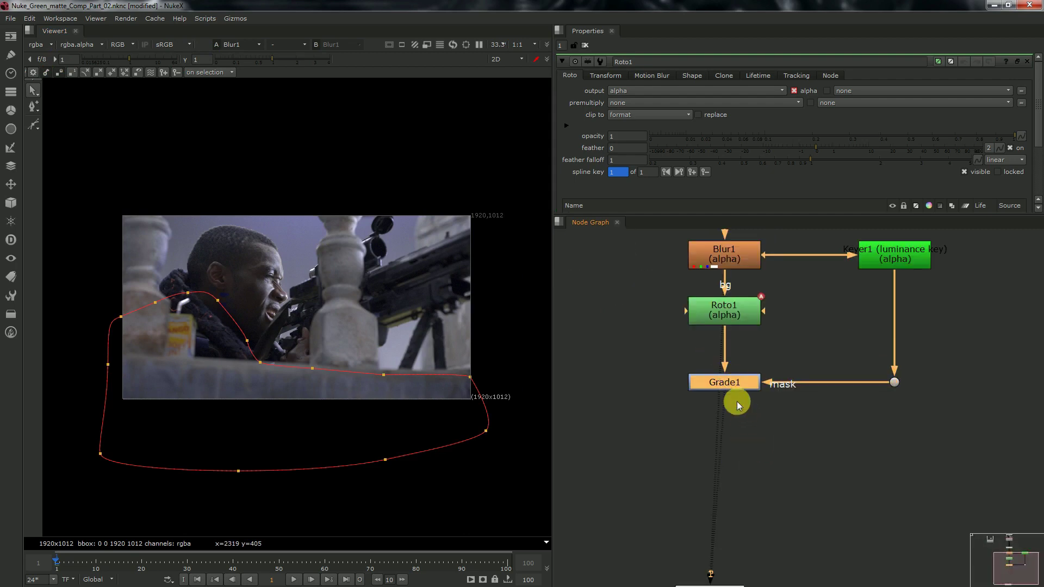
- Add a ColorCorrect1 node below Grade1
{"action": "key", "text": "c"}
{"action": "left_click_drag", "start_coordinate": [739, 399], "coordinate": [726, 445]}
{"action": "left_click_drag", "start_coordinate": [698, 215], "coordinate": [713, 358]}
- Set ColorCorrect1's master saturation to 0.5 and master gamma to 1.3
{"action": "left_click", "coordinate": [643, 120]}
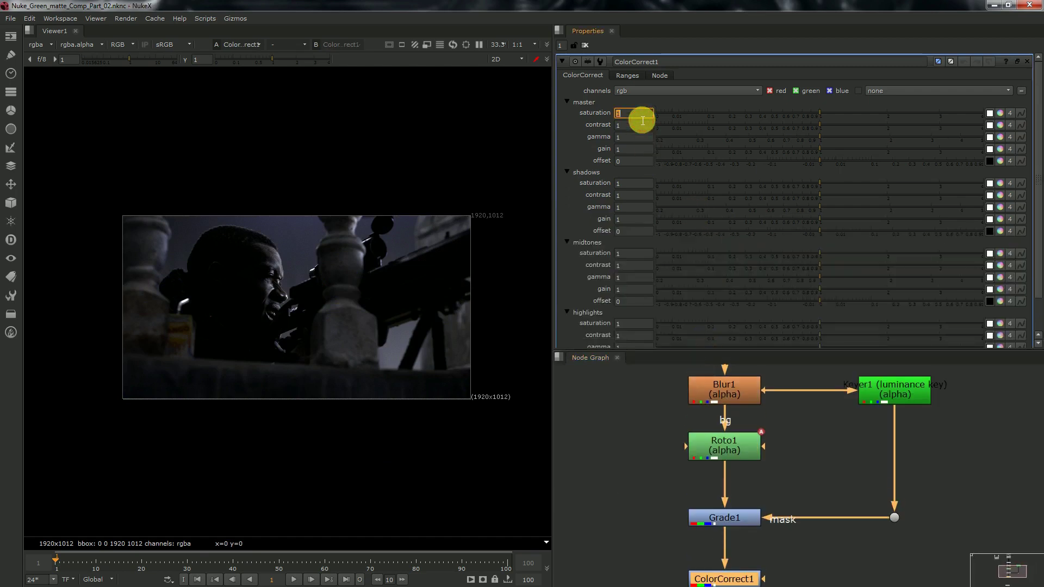
{"action": "type", "text": ".5"}
{"action": "key", "text": "Return"}
{"action": "left_click", "coordinate": [633, 139]}
{"action": "type", "text": "1.3"}
{"action": "key", "text": "Return"}
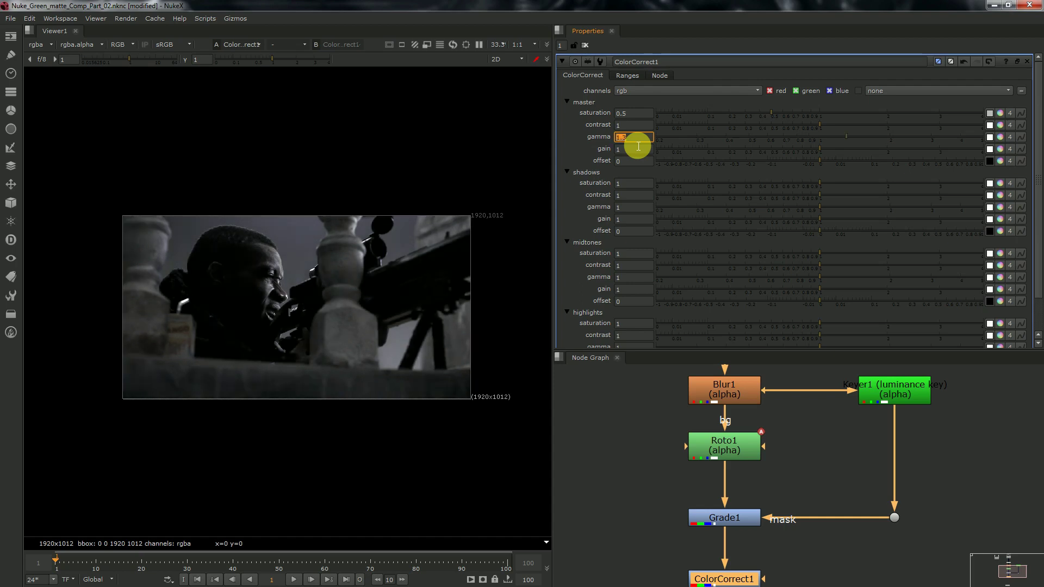
- Set the shadows gain to 1.1 and the shadows blue offset to 0.01
{"action": "left_click", "coordinate": [637, 224]}
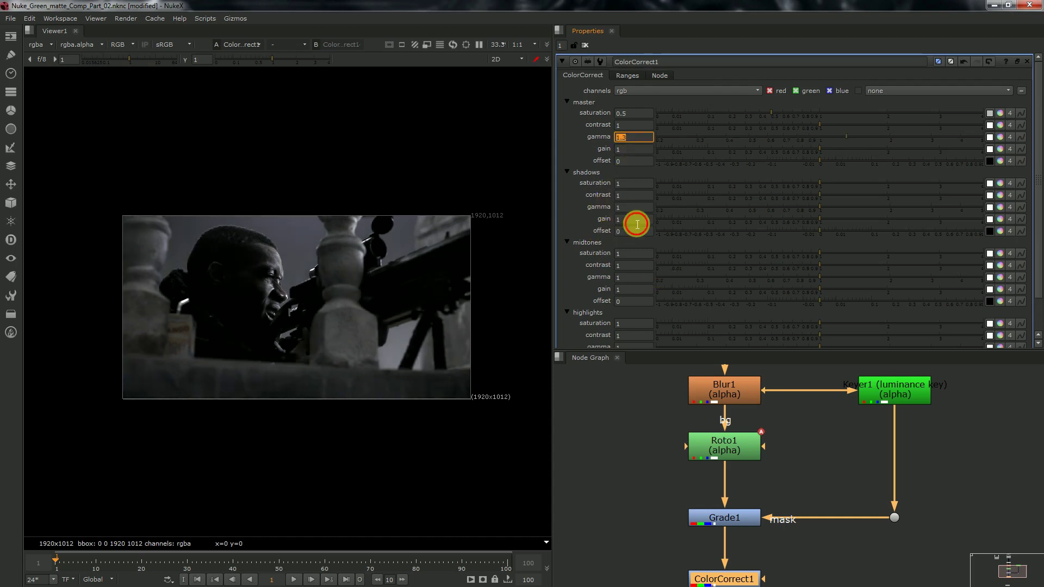
{"action": "type", "text": ".1"}
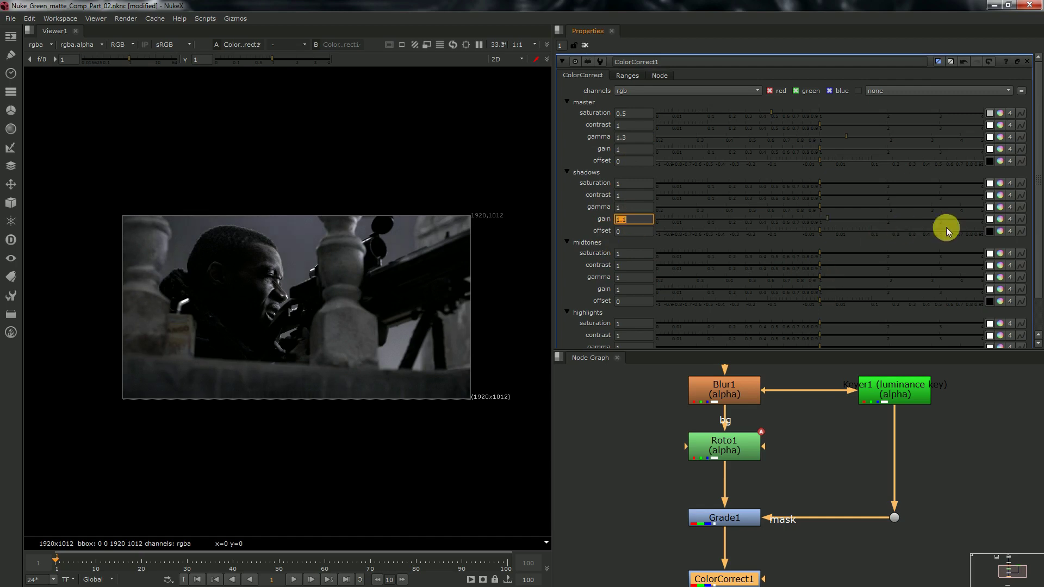
{"action": "left_click", "coordinate": [1000, 231]}
{"action": "left_click", "coordinate": [651, 270]}
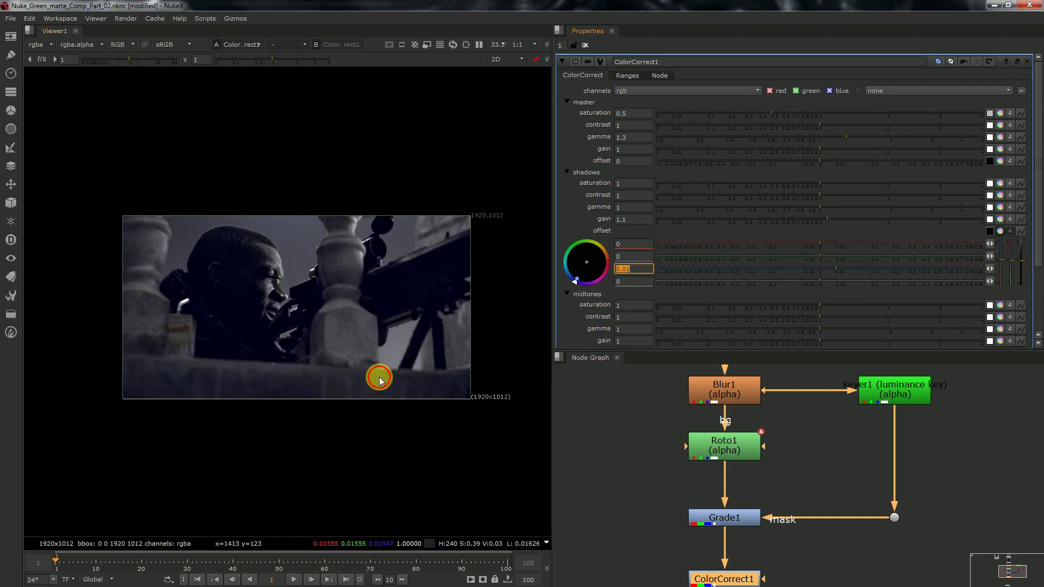
{"action": "scroll", "coordinate": [318, 320], "scroll_direction": "up", "scroll_amount": 1}
{"action": "scroll", "coordinate": [702, 250], "scroll_direction": "down", "scroll_amount": 2}
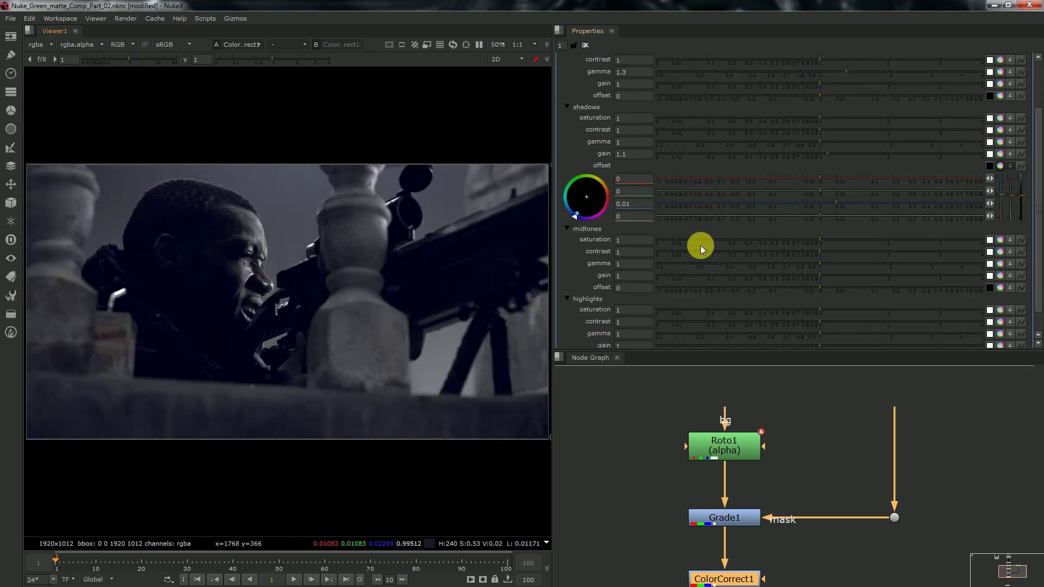
{"action": "scroll", "coordinate": [700, 249], "scroll_direction": "down", "scroll_amount": 1}
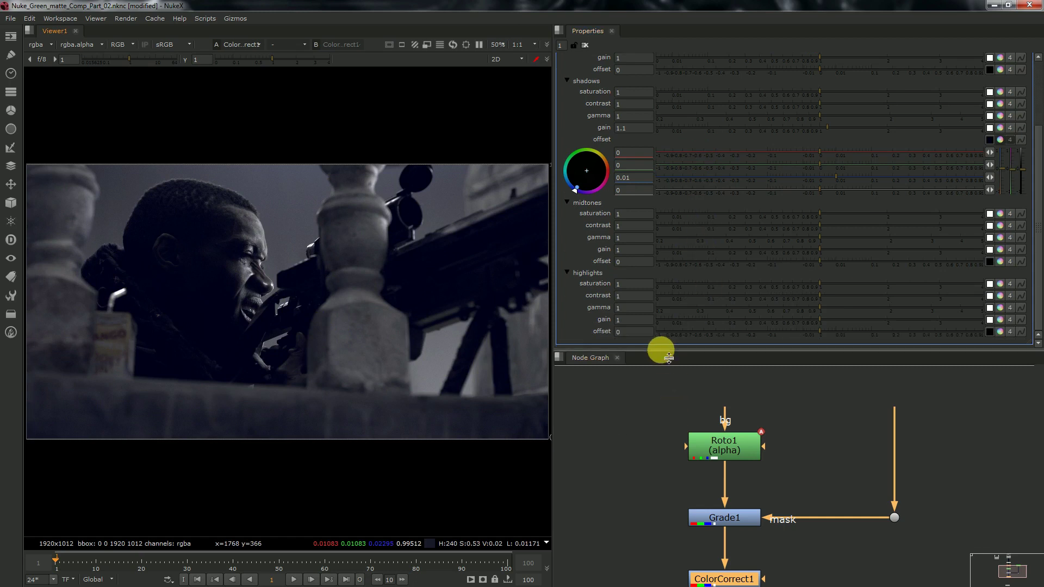
- Compare the shot with ColorCorrect1 toggled off and on, then save the script
{"action": "left_click_drag", "start_coordinate": [664, 349], "coordinate": [670, 212]}
{"action": "key", "text": "d"}
{"action": "key", "text": "d"}
{"action": "key", "text": "d"}
{"action": "key", "text": "d"}
{"action": "key", "text": "ctrl+s"}
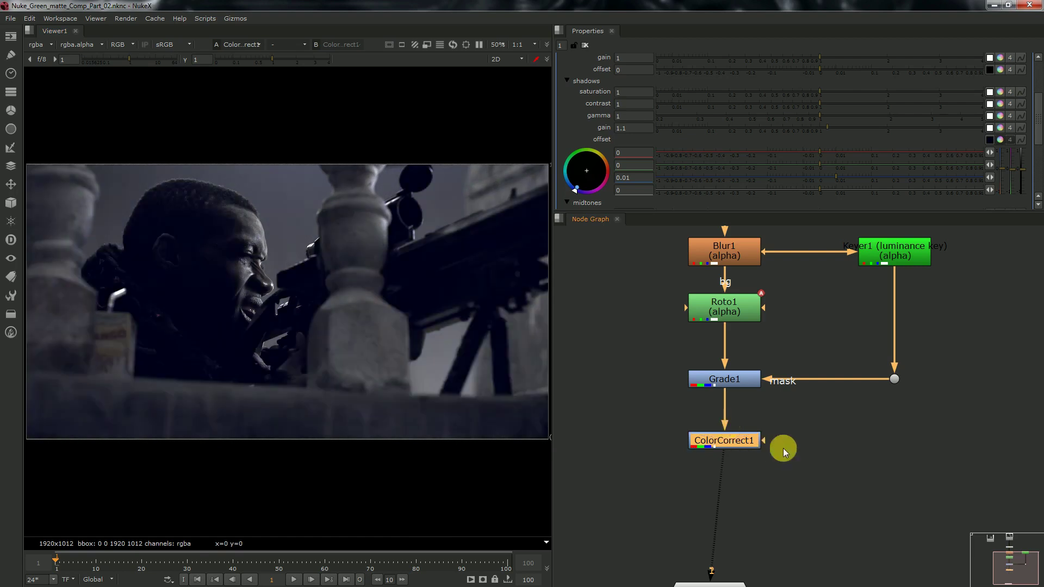
{"action": "scroll", "coordinate": [778, 450], "scroll_direction": "down", "scroll_amount": 3}
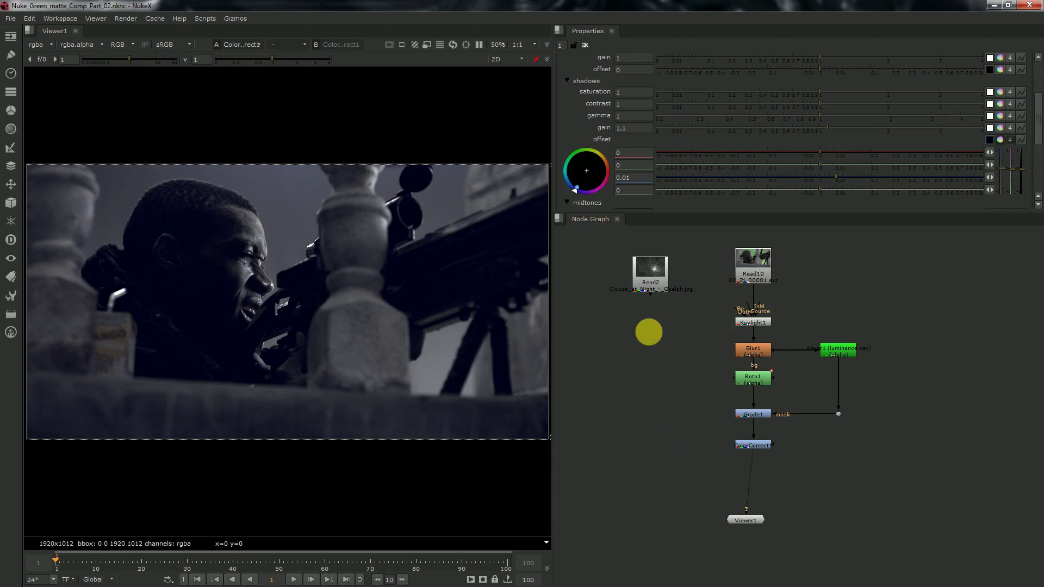
{"action": "key", "text": "Tab"}
- Add a Reformat1 node under the Read2 clouds plate
{"action": "type", "text": "ref"}
{"action": "left_click", "coordinate": [657, 340]}
{"action": "mouse_move", "coordinate": [647, 320]}
{"action": "left_mouse_down"}
{"action": "mouse_move", "coordinate": [651, 278]}
{"action": "mouse_move", "coordinate": [658, 333]}
{"action": "left_mouse_up"}
{"action": "key", "text": "1"}
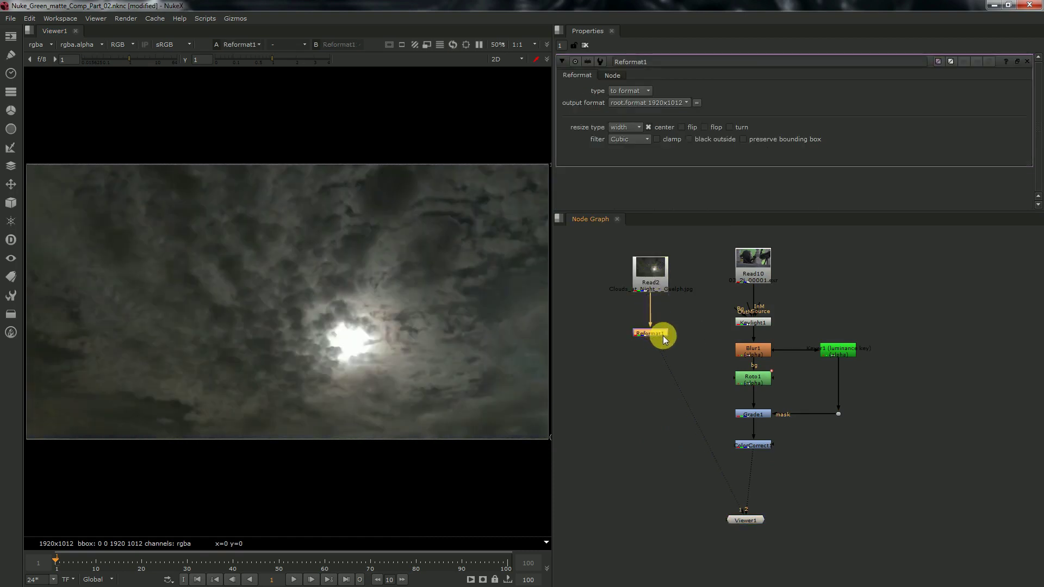
- Merge the soldier branch over the reformatted clouds with Merge1, squaring the clouds pipe with a Dot
{"action": "key", "text": "m"}
{"action": "left_click_drag", "start_coordinate": [695, 361], "coordinate": [758, 481]}
{"action": "left_click_drag", "start_coordinate": [698, 392], "coordinate": [653, 473], "text": "ctrl"}
{"action": "left_click", "coordinate": [748, 481]}
{"action": "left_click", "coordinate": [688, 425]}
{"action": "scroll", "coordinate": [689, 424], "scroll_direction": "up", "scroll_amount": 1}
{"action": "scroll", "coordinate": [718, 406], "scroll_direction": "down", "scroll_amount": 1}
{"action": "scroll", "coordinate": [713, 409], "scroll_direction": "up", "scroll_amount": 2}
- Check the outputs of Keylight1, Blur1 and Roto1 in the viewer
{"action": "left_click", "coordinate": [787, 335]}
{"action": "key", "text": "1"}
{"action": "left_click", "coordinate": [795, 368]}
{"action": "key", "text": "1"}
{"action": "left_click", "coordinate": [799, 400]}
{"action": "key", "text": "1"}
{"action": "left_click", "coordinate": [792, 443]}
- View Grade1's output and open Keyer1's settings with a larger key range graph
{"action": "key", "text": "1"}
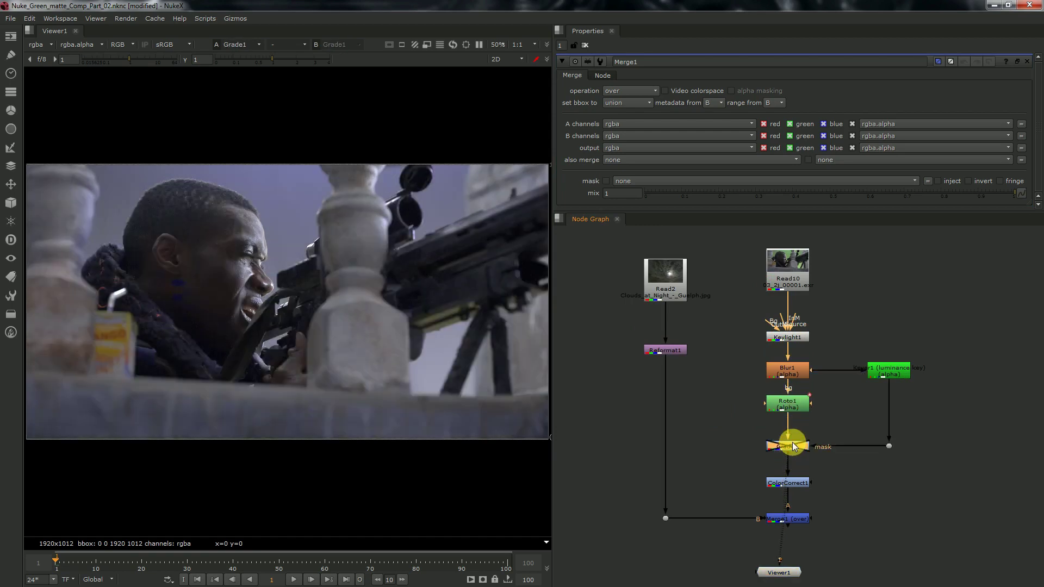
{"action": "double_click", "coordinate": [890, 371]}
{"action": "left_click_drag", "start_coordinate": [732, 212], "coordinate": [747, 234]}
- View ColorCorrect1's output and open its settings
{"action": "left_click", "coordinate": [799, 500]}
{"action": "key", "text": "1"}
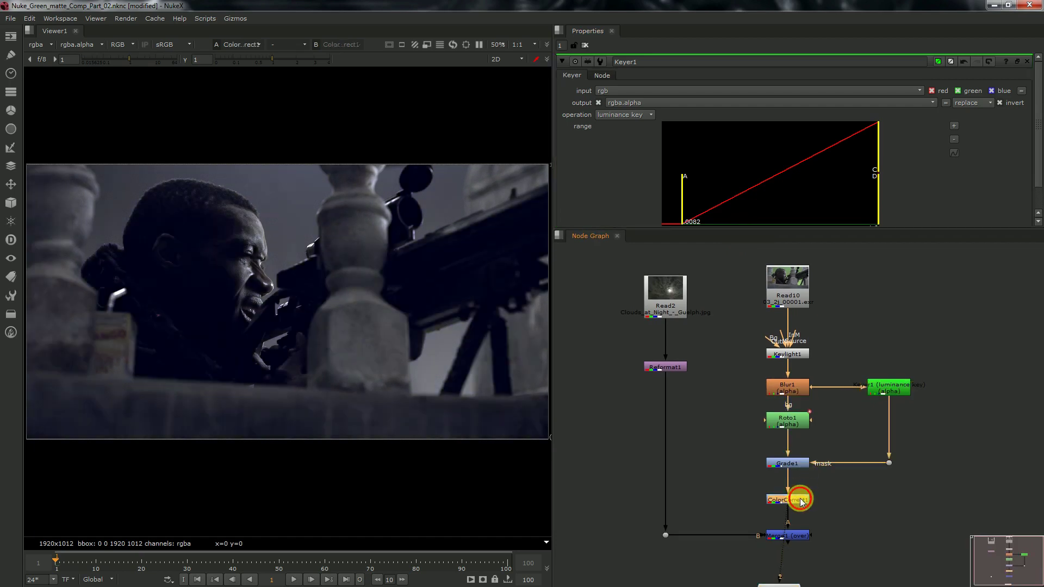
{"action": "double_click", "coordinate": [800, 501]}
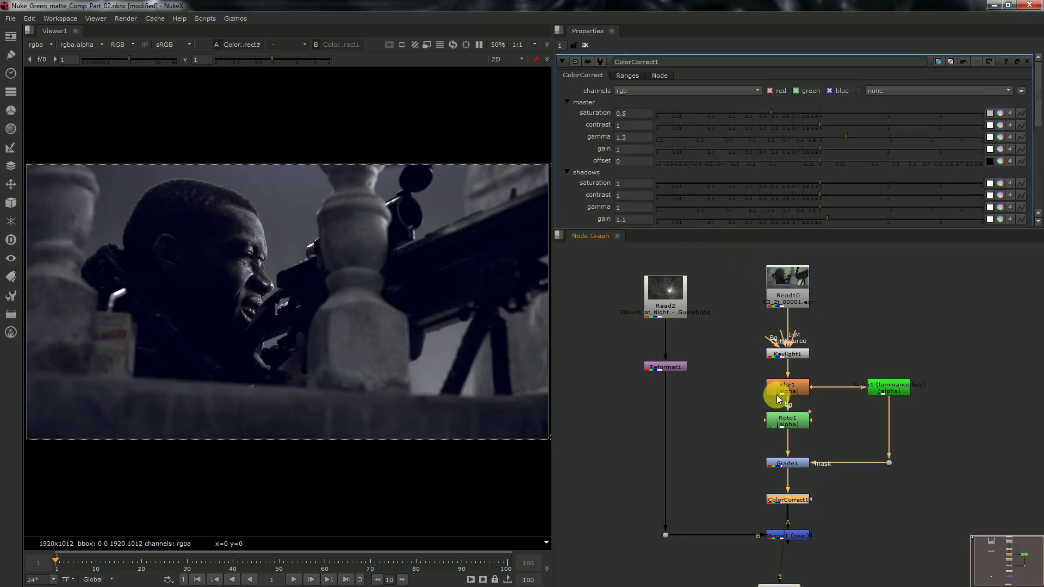
{"action": "scroll", "coordinate": [776, 395], "scroll_direction": "down", "scroll_amount": 2}
{"action": "scroll", "coordinate": [785, 500], "scroll_direction": "up", "scroll_amount": 2}
- View the Merge1 composite, then deselect and pan the node graph
{"action": "left_click", "coordinate": [786, 491]}
{"action": "key", "text": "1"}
{"action": "scroll", "coordinate": [749, 419], "scroll_direction": "down", "scroll_amount": 3}
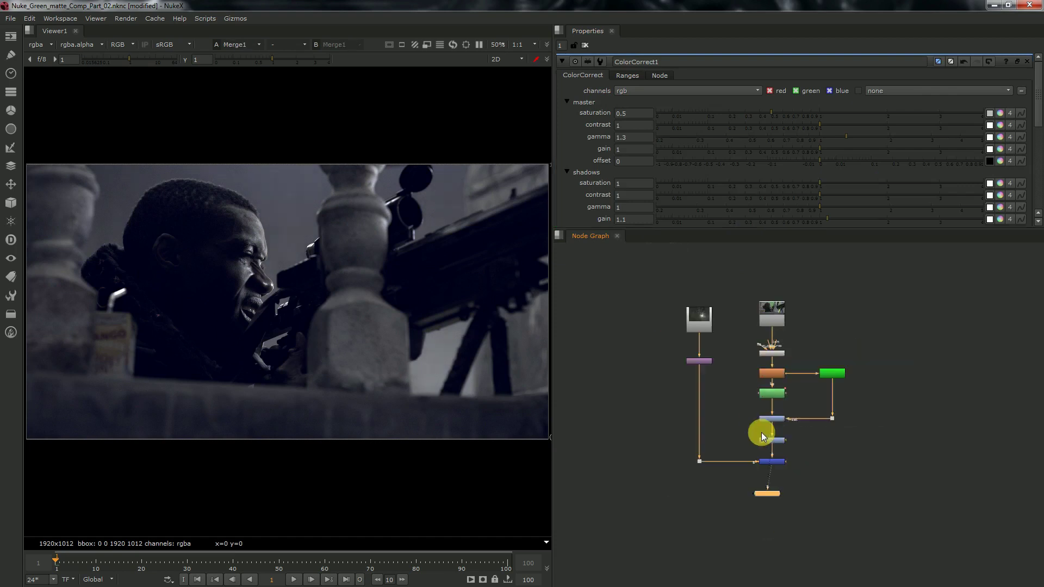
{"action": "scroll", "coordinate": [799, 469], "scroll_direction": "up", "scroll_amount": 3}
{"action": "left_click", "coordinate": [801, 438]}
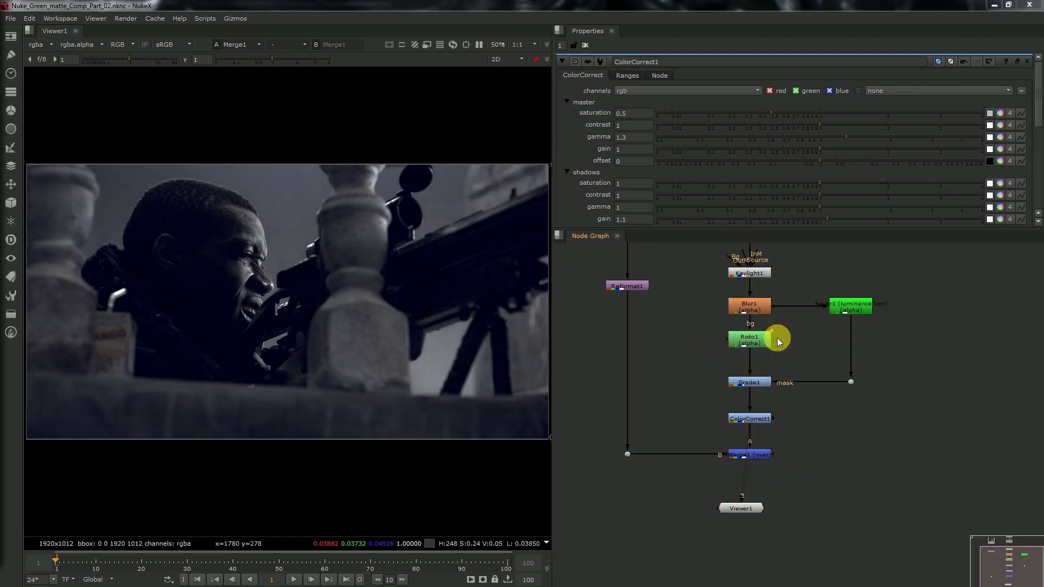
{"action": "middle_click_drag", "start_coordinate": [716, 377], "coordinate": [725, 387]}
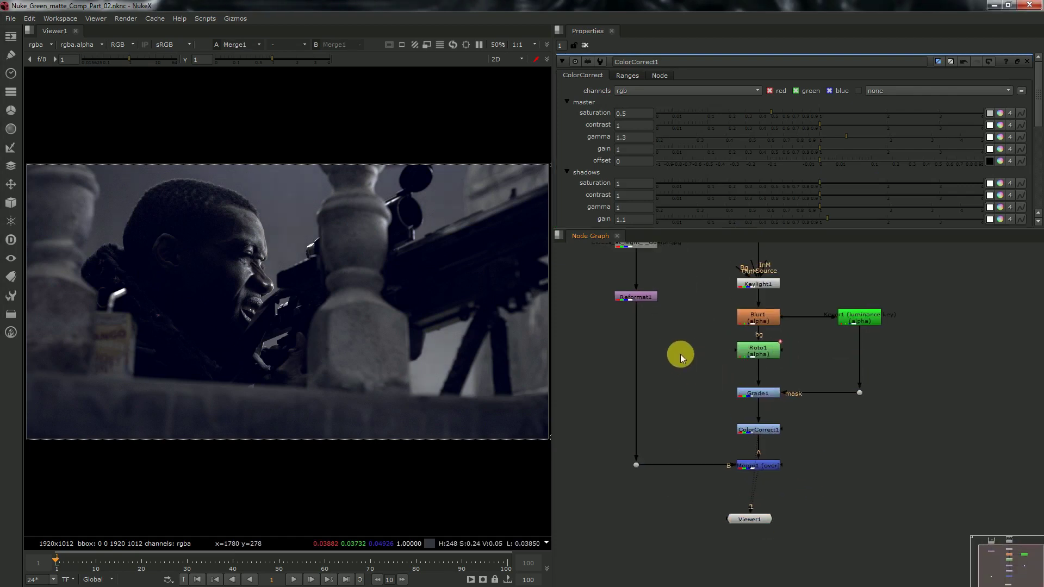
{"action": "scroll", "coordinate": [641, 303], "scroll_direction": "up", "scroll_amount": 1}
- Set Reformat1's resize type to none and view the clouds at original size
{"action": "double_click", "coordinate": [641, 296]}
{"action": "left_click", "coordinate": [622, 128]}
{"action": "left_click", "coordinate": [624, 118]}
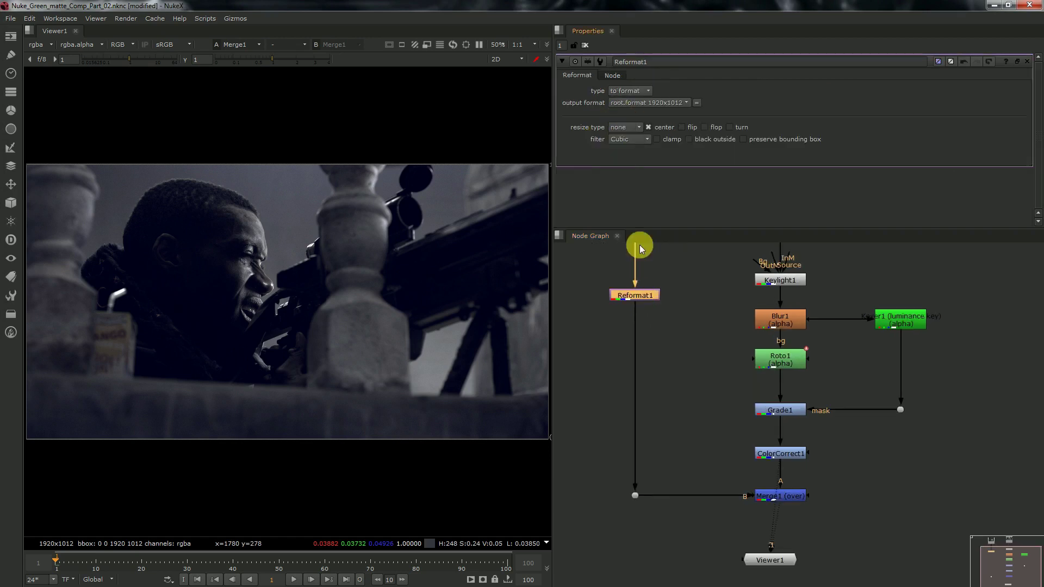
{"action": "key", "text": "2"}
- Add Transform1 after Reformat1 with translate -150, 475 and scale 0.9
{"action": "key", "text": "t"}
{"action": "left_click_drag", "start_coordinate": [651, 325], "coordinate": [651, 341]}
{"action": "left_click", "coordinate": [643, 95]}
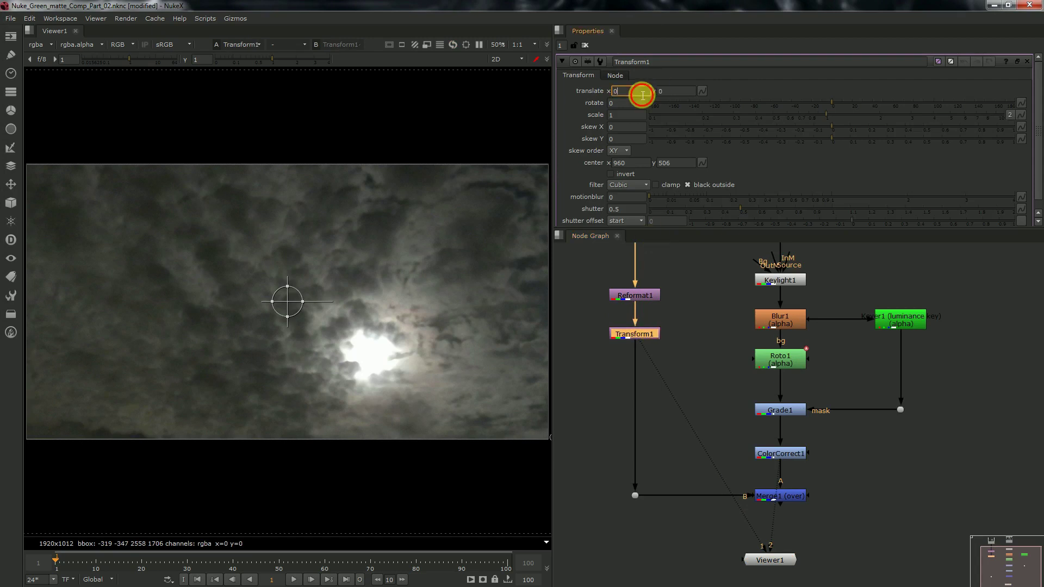
{"action": "type", "text": "-150"}
{"action": "key", "text": "Tab"}
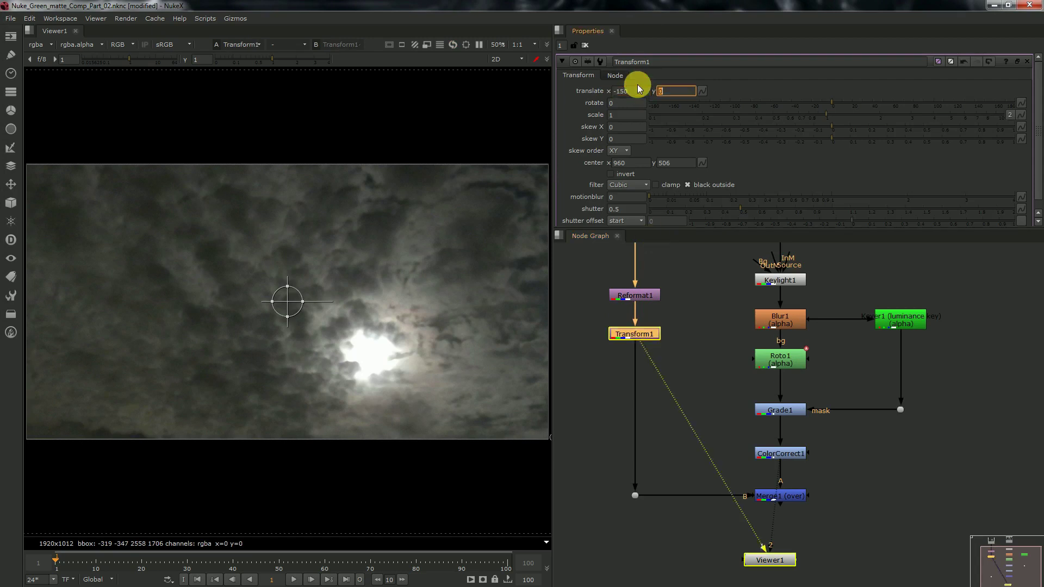
{"action": "type", "text": "475"}
{"action": "key", "text": "Tab"}
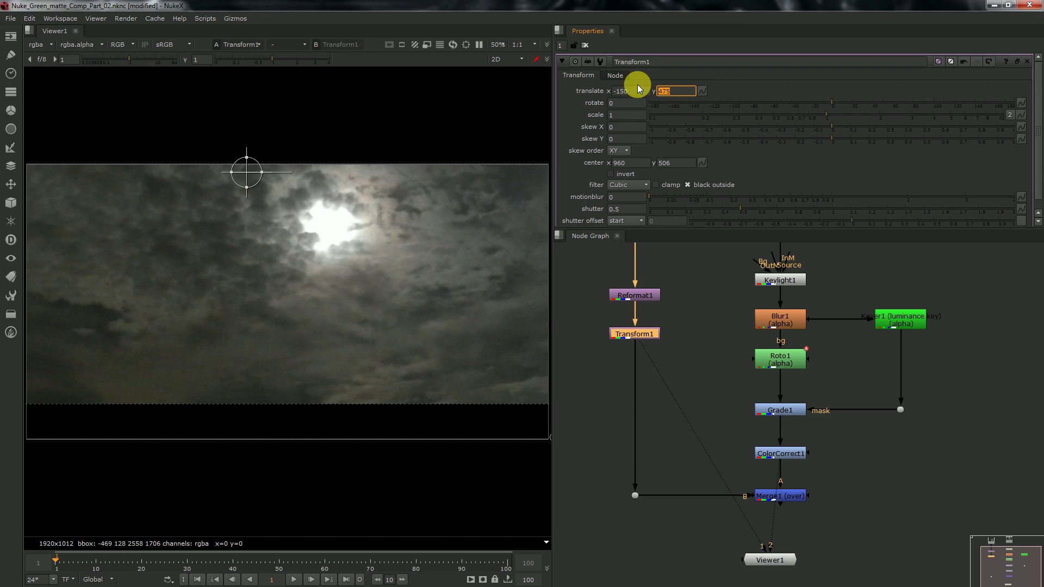
{"action": "left_click", "coordinate": [631, 117]}
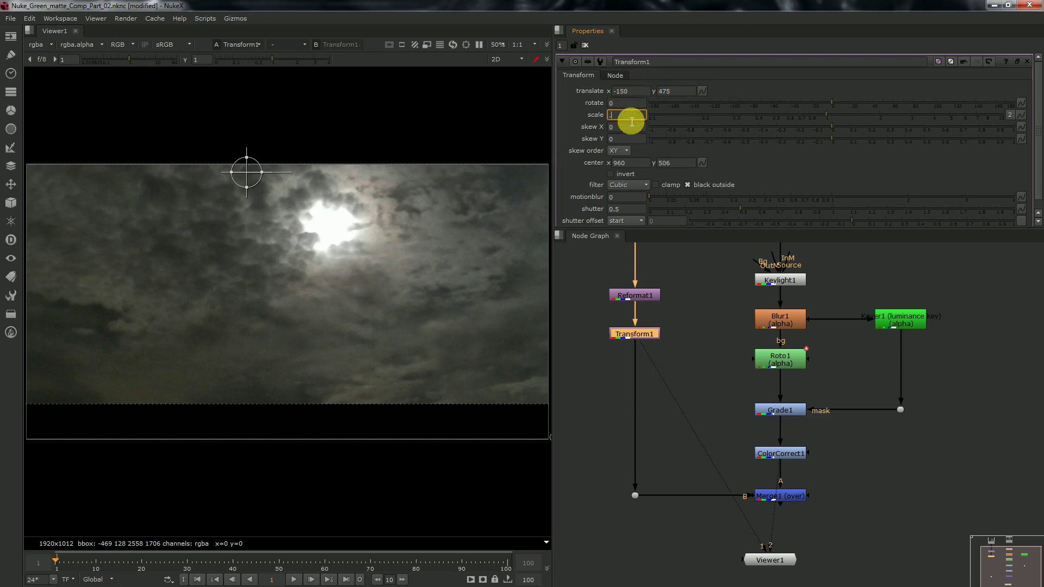
{"action": "type", "text": "0.9"}
{"action": "key", "text": "Return"}
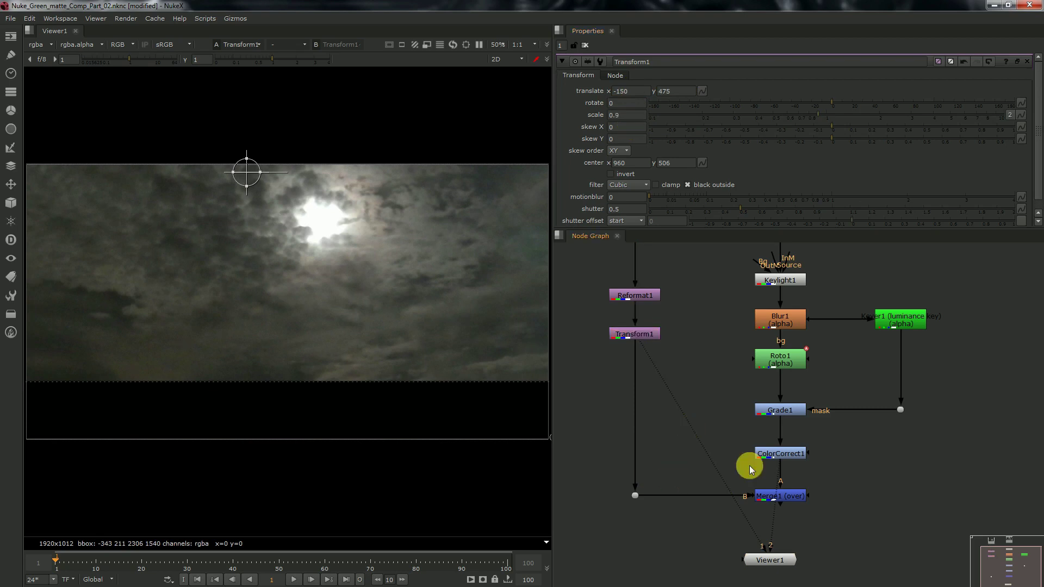
- View the Merge1 composite and toggle Transform1 off and on to compare
{"action": "left_click", "coordinate": [787, 495]}
{"action": "key", "text": "1"}
{"action": "left_click", "coordinate": [635, 334]}
{"action": "key", "text": "d"}
{"action": "key", "text": "d"}
{"action": "key", "text": "d"}
{"action": "key", "text": "d"}
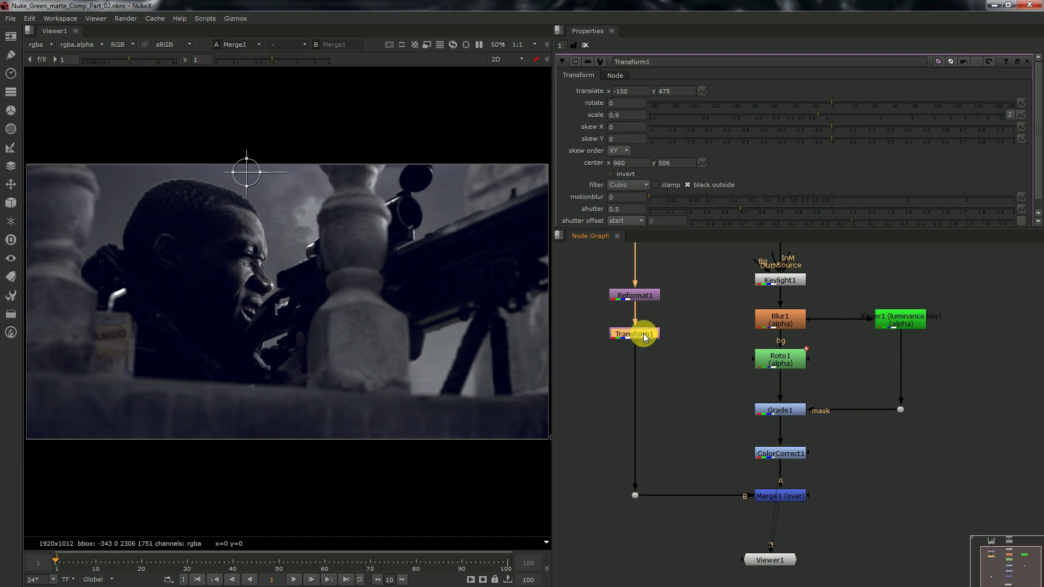
- Add Grade2 below Transform1 with a gain of 4
{"action": "key", "text": "g"}
{"action": "left_click_drag", "start_coordinate": [645, 349], "coordinate": [653, 377]}
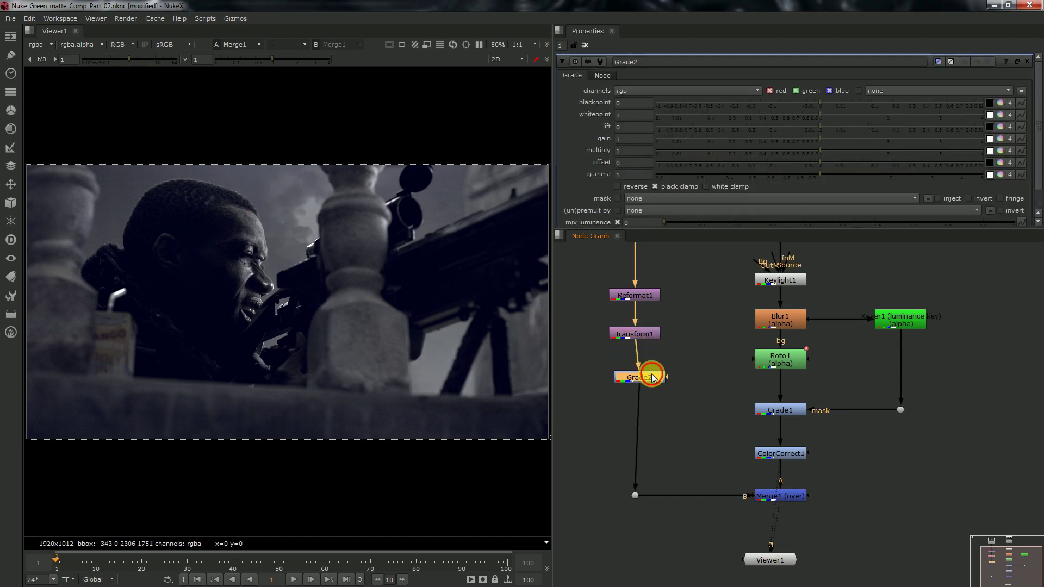
{"action": "left_click_drag", "start_coordinate": [650, 379], "coordinate": [645, 379]}
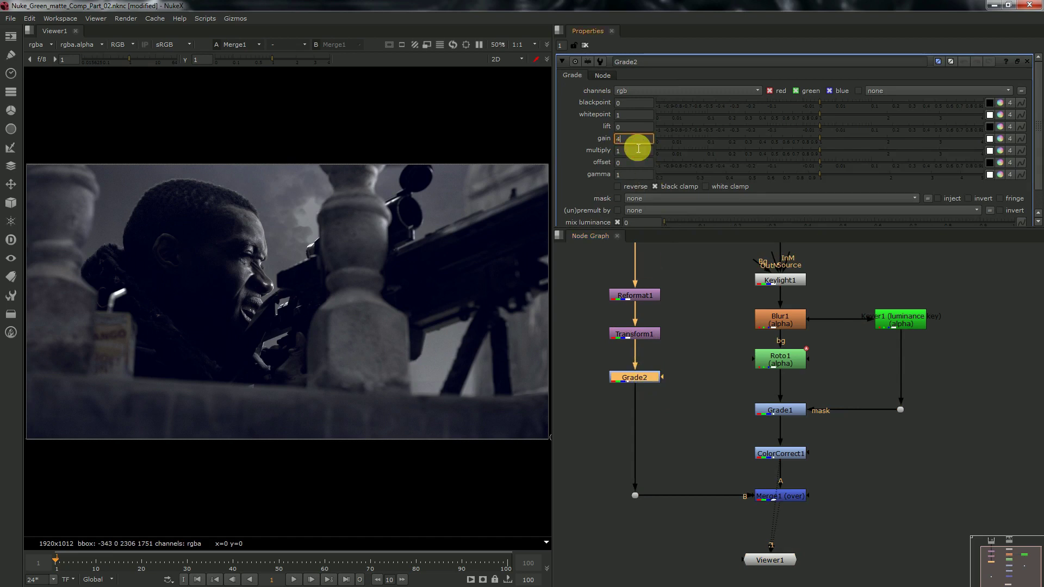
{"action": "type", "text": "4"}
{"action": "key", "text": "Return"}
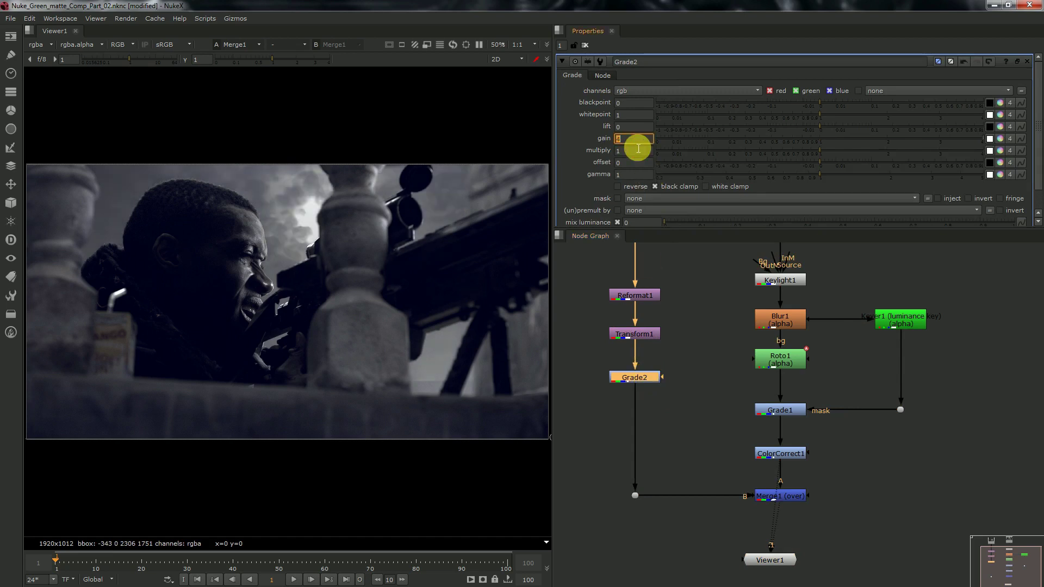
- Split Grade2's multiply into channels, entering 0.8 red and 1 green
{"action": "left_click", "coordinate": [1000, 150]}
{"action": "left_click", "coordinate": [648, 166]}
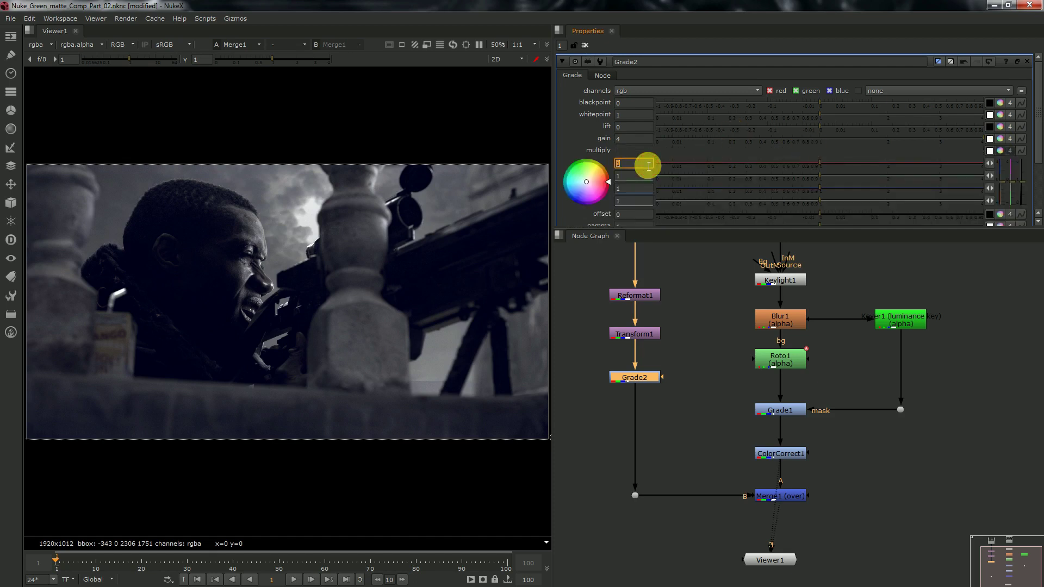
{"action": "key", "text": "Tab"}
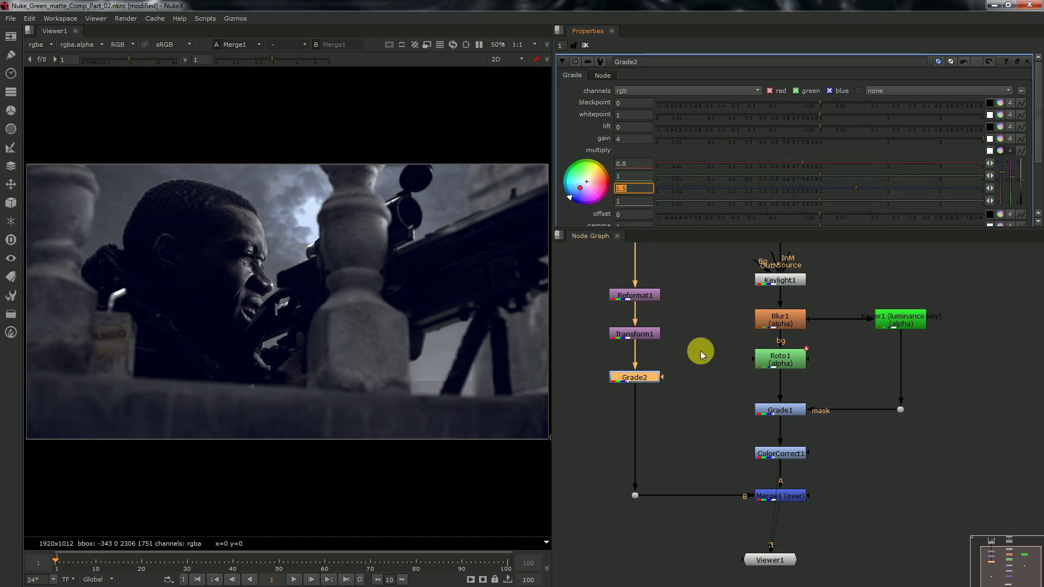
{"action": "left_click", "coordinate": [750, 372]}
{"action": "scroll", "coordinate": [784, 442], "scroll_direction": "down", "scroll_amount": 3}
{"action": "scroll", "coordinate": [775, 405], "scroll_direction": "up", "scroll_amount": 2}
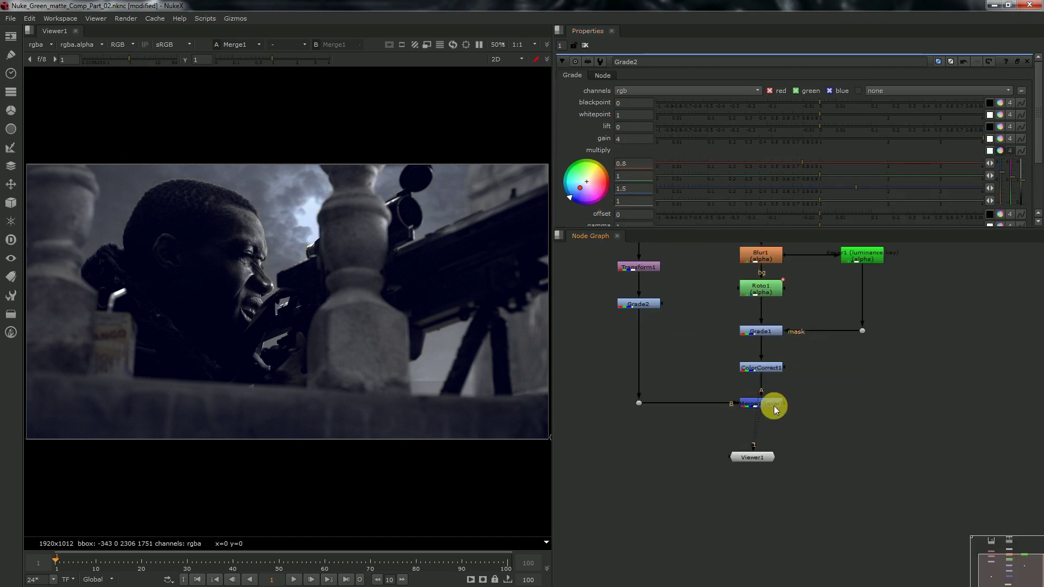
- Reopen Grade2's settings and move the Viewer1 node further down
{"action": "left_click", "coordinate": [775, 405]}
{"action": "double_click", "coordinate": [658, 304]}
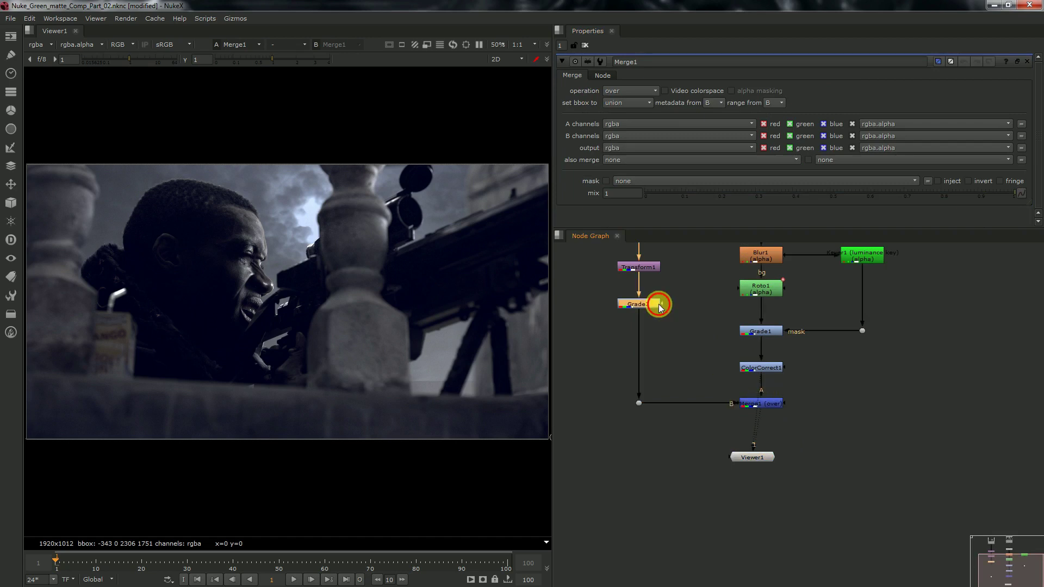
{"action": "scroll", "coordinate": [779, 279], "scroll_direction": "down", "scroll_amount": 2}
{"action": "left_click_drag", "start_coordinate": [764, 408], "coordinate": [771, 521]}
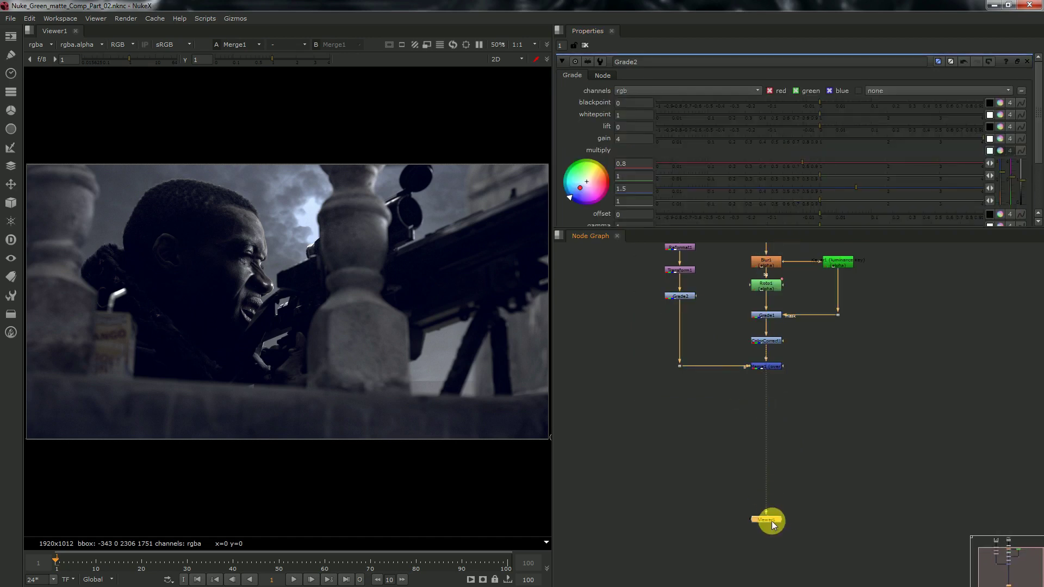
{"action": "left_click", "coordinate": [795, 414]}
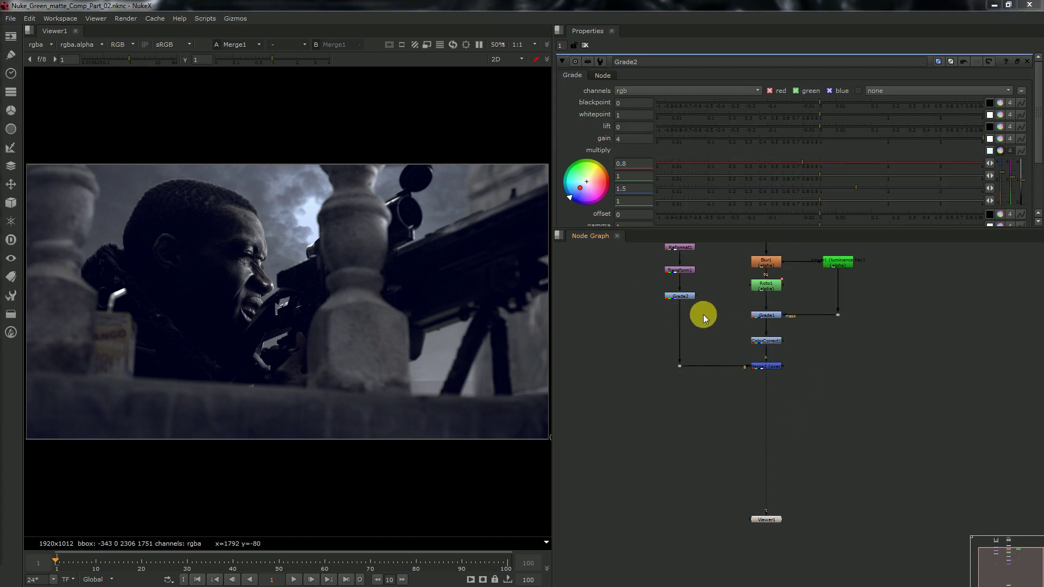
{"action": "scroll", "coordinate": [703, 314], "scroll_direction": "up", "scroll_amount": 5}
- Confirm Grade2's blue multiply at 1.1 and revisit its gain
{"action": "left_click", "coordinate": [695, 371]}
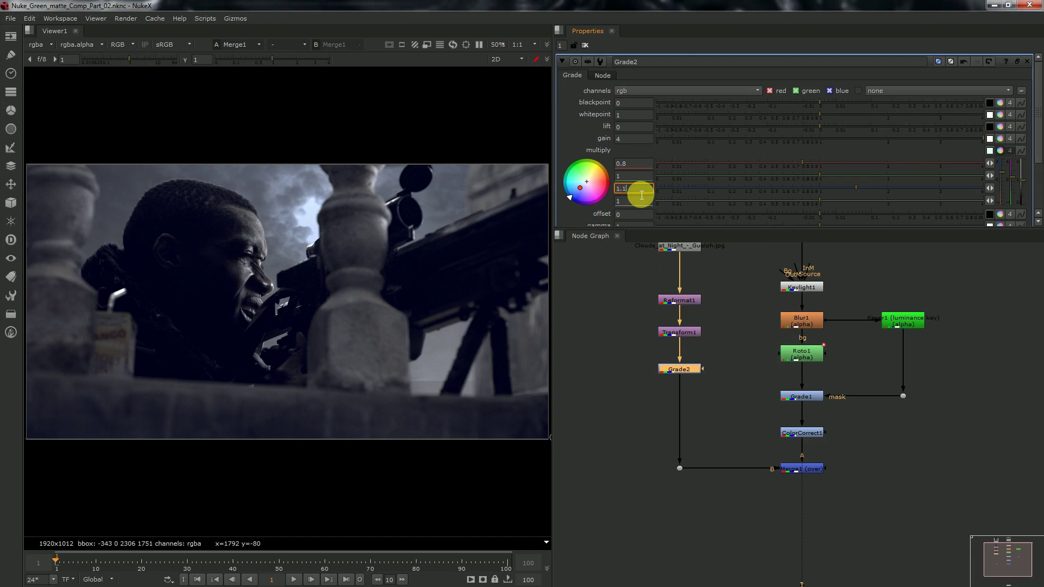
{"action": "key", "text": "Return"}
{"action": "left_click", "coordinate": [640, 139]}
{"action": "left_click", "coordinate": [696, 367]}
{"action": "key", "text": "Tab"}
- Add Bloom1 below Grade2 with amount 1.25 and mix 0.198
{"action": "type", "text": "bloo"}
{"action": "left_click", "coordinate": [697, 380]}
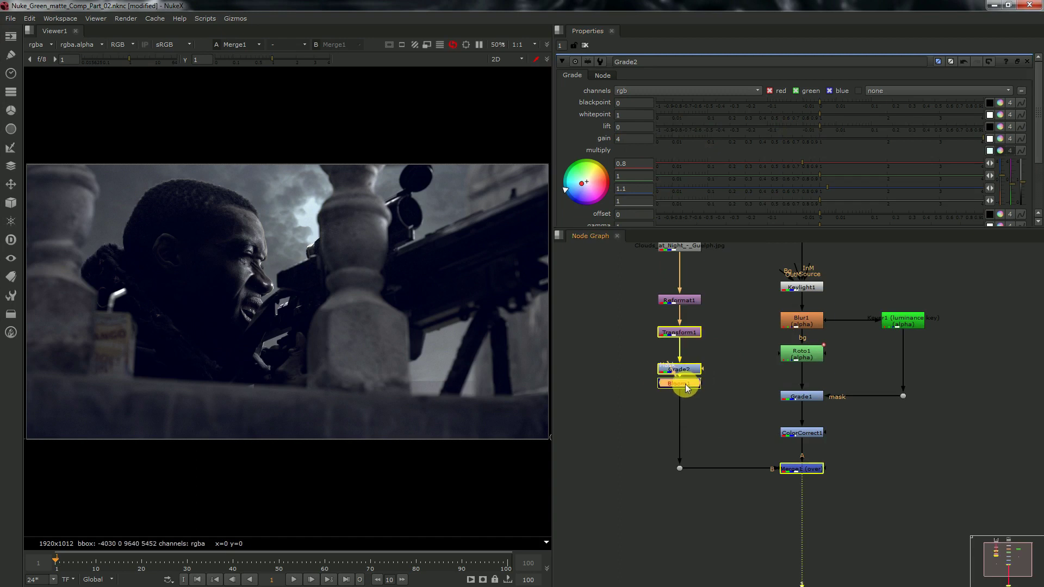
{"action": "left_click_drag", "start_coordinate": [686, 413], "coordinate": [686, 430]}
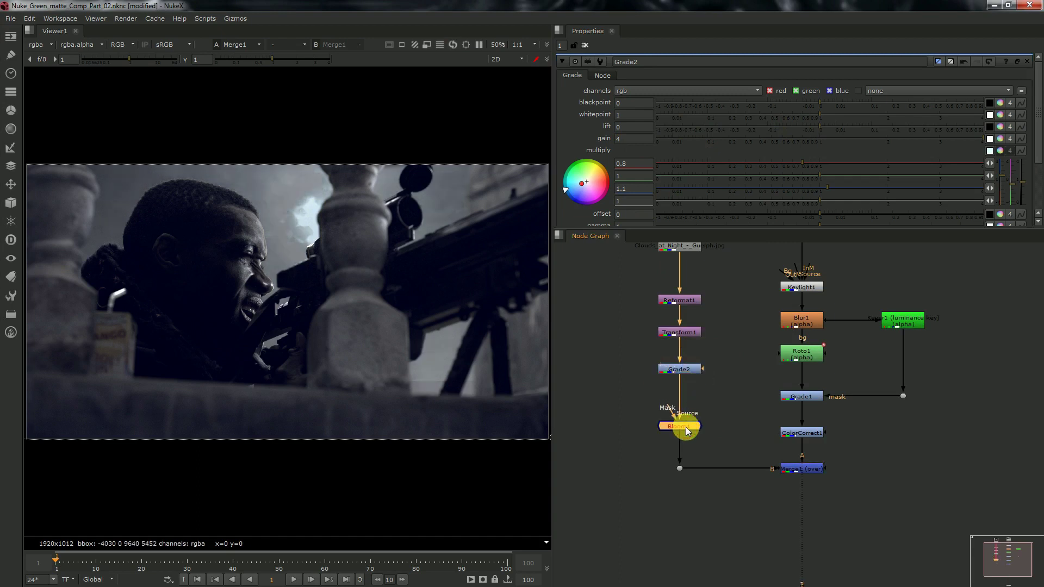
{"action": "double_click", "coordinate": [686, 430]}
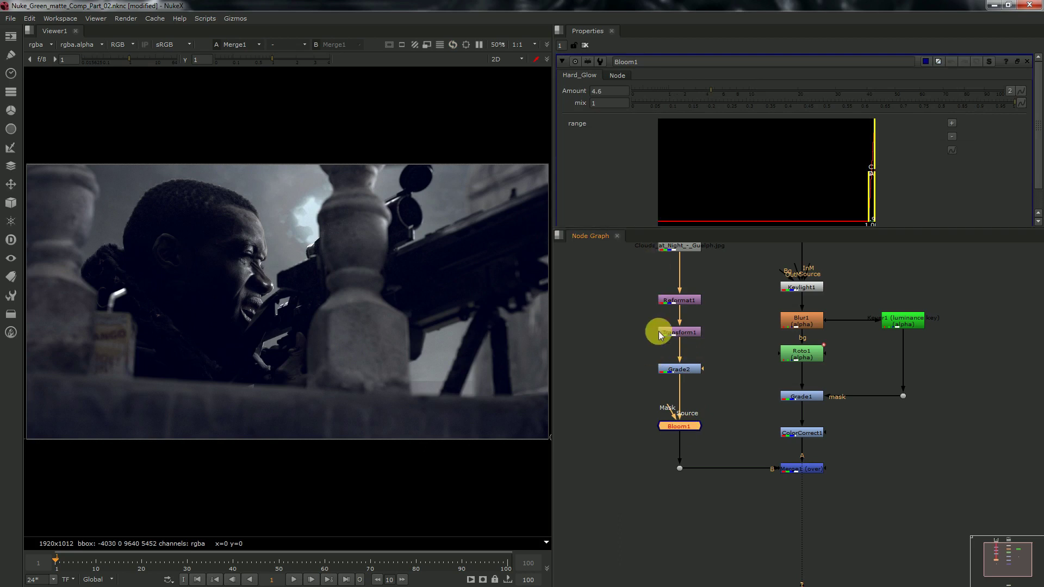
{"action": "left_click_drag", "start_coordinate": [668, 93], "coordinate": [660, 106]}
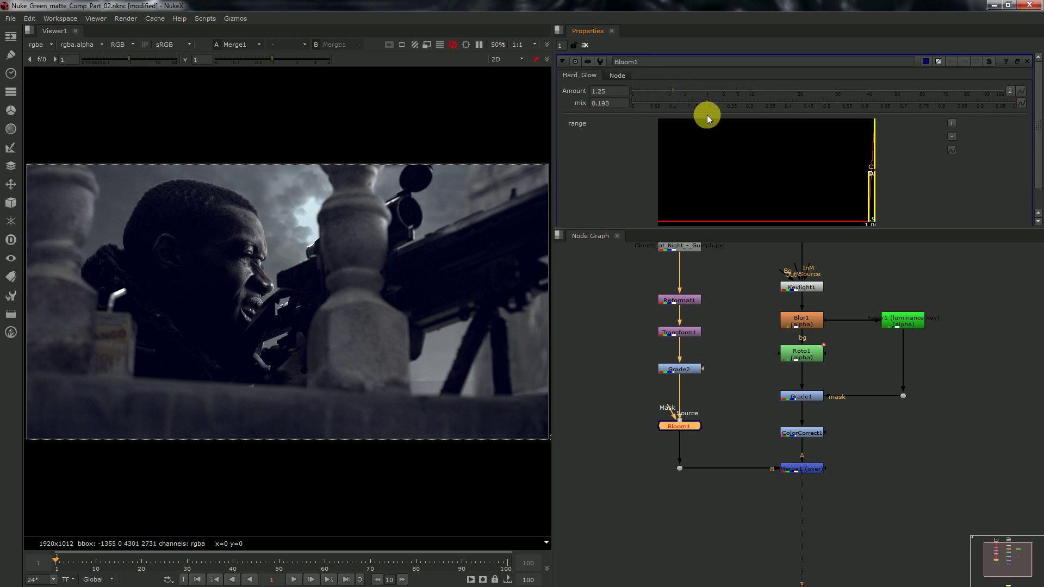
- Insert a Glow1 node between Grade2 and Bloom1
{"action": "left_click", "coordinate": [680, 369]}
{"action": "key", "text": "Tab"}
{"action": "type", "text": "g"}
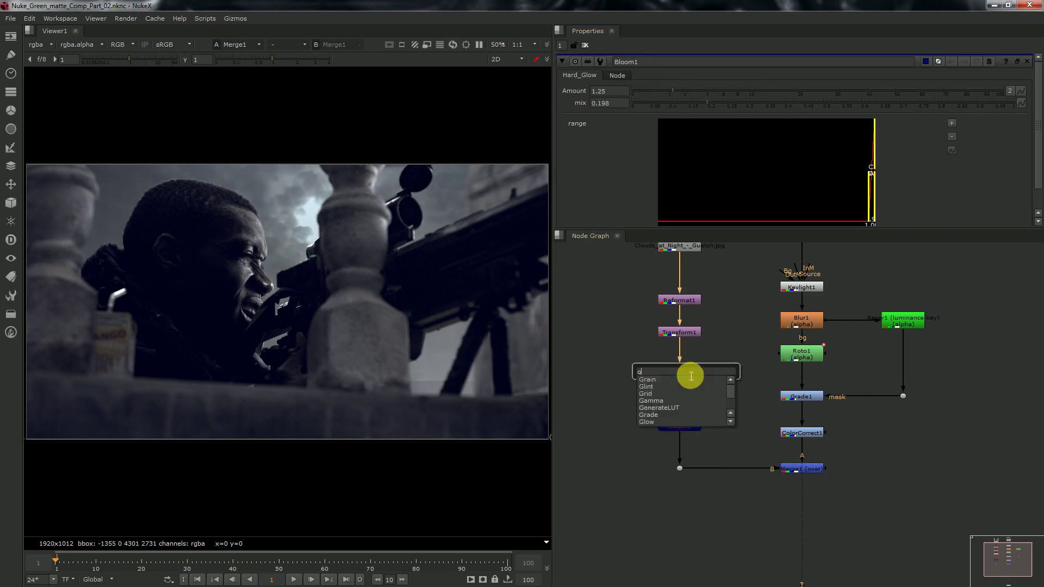
{"action": "type", "text": "low"}
{"action": "key", "text": "Return"}
{"action": "left_click_drag", "start_coordinate": [689, 384], "coordinate": [689, 397]}
- Raise Grade2's gain to 7 and save the script
{"action": "double_click", "coordinate": [690, 367]}
{"action": "left_click", "coordinate": [640, 142]}
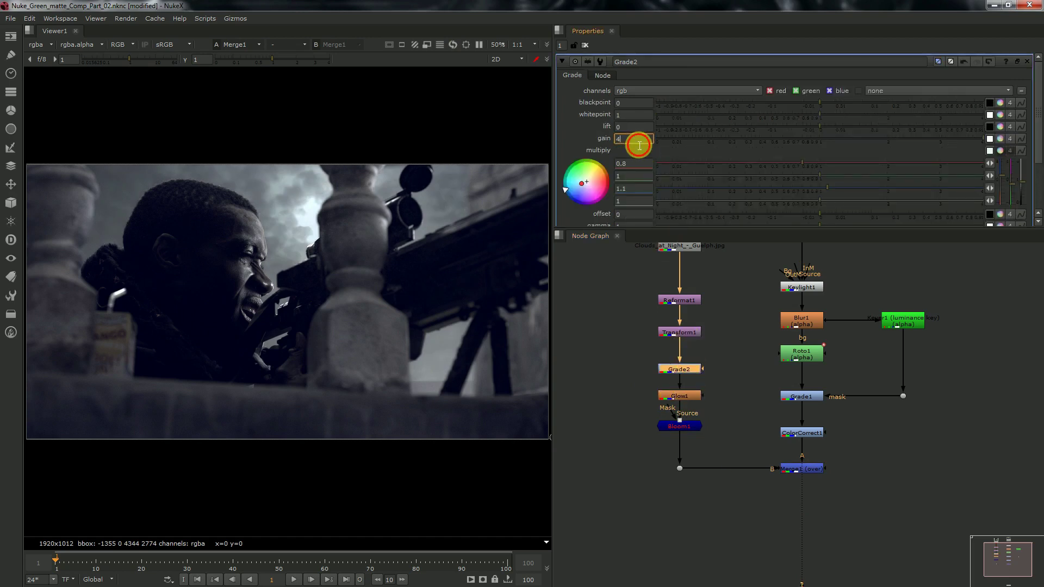
{"action": "key", "text": "Return"}
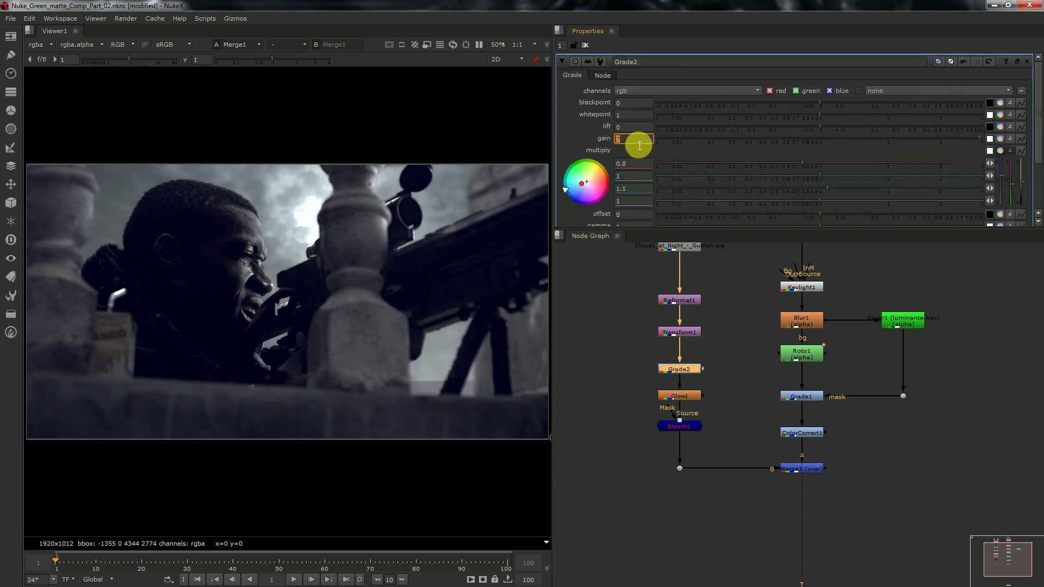
{"action": "scroll", "coordinate": [683, 306], "scroll_direction": "down", "scroll_amount": 3}
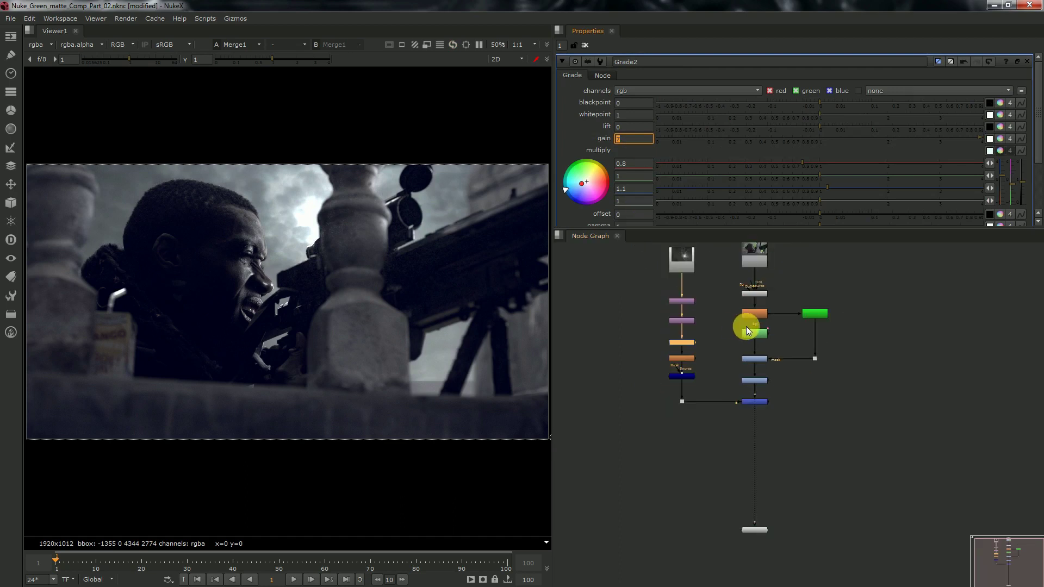
{"action": "scroll", "coordinate": [746, 326], "scroll_direction": "up", "scroll_amount": 2}
{"action": "key", "text": "ctrl+s"}
{"action": "double_click", "coordinate": [759, 318]}
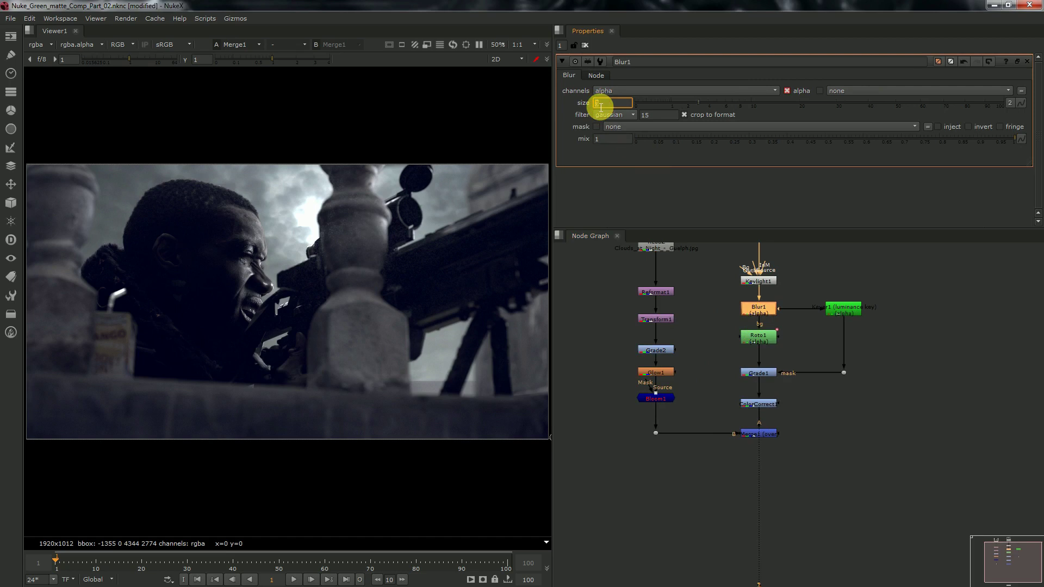
{"action": "left_click", "coordinate": [764, 314]}
{"action": "scroll", "coordinate": [763, 337], "scroll_direction": "down", "scroll_amount": 1}
{"action": "left_click", "coordinate": [763, 251]}
{"action": "key", "text": "b"}
{"action": "left_click", "coordinate": [768, 249]}
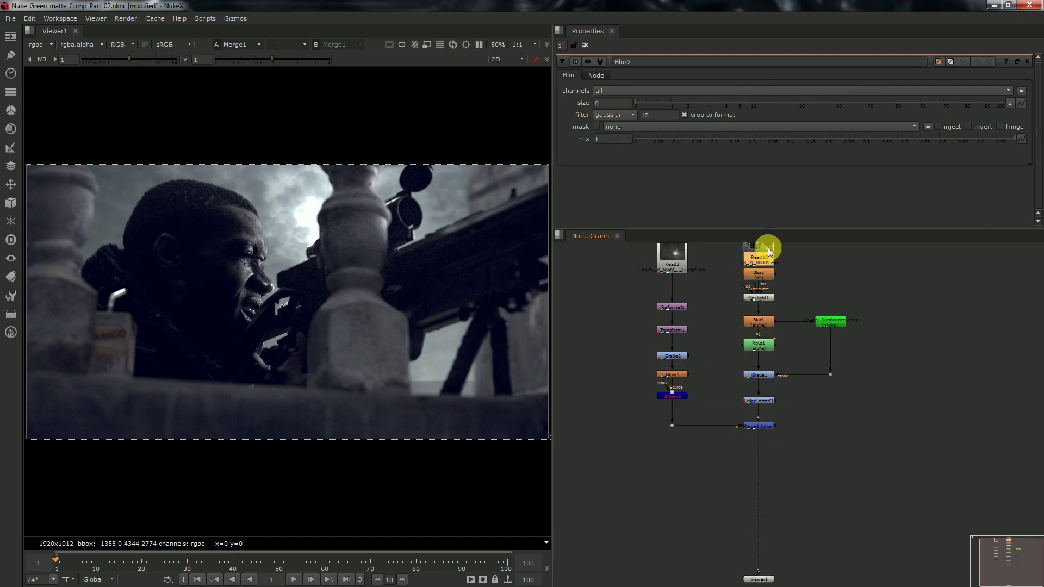
{"action": "left_click", "coordinate": [764, 275]}
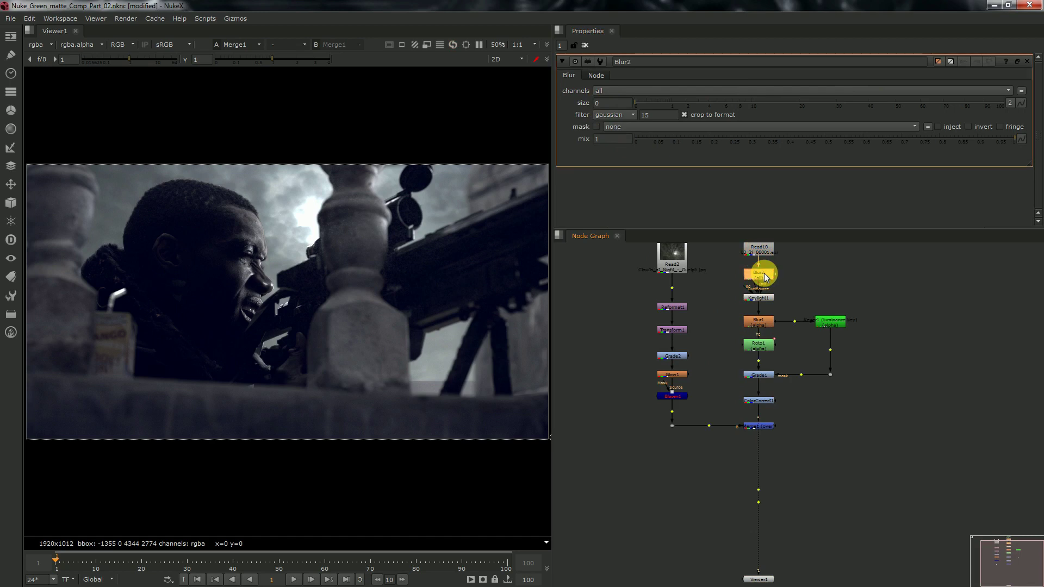
{"action": "key", "text": "ctrl+z"}
{"action": "key", "text": "ctrl+z"}
{"action": "scroll", "coordinate": [795, 322], "scroll_direction": "down", "scroll_amount": 2}
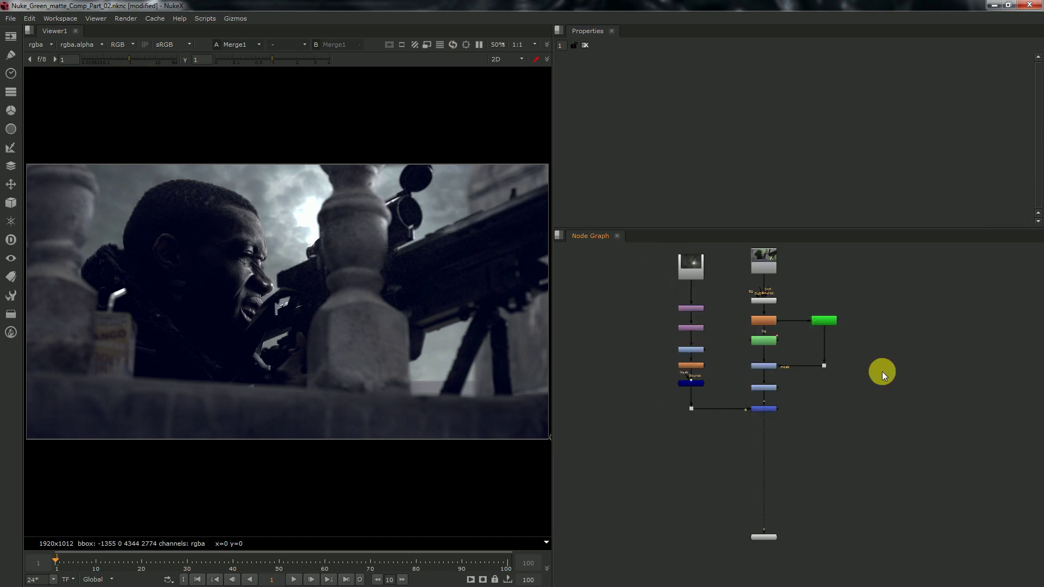
{"action": "scroll", "coordinate": [882, 371], "scroll_direction": "up", "scroll_amount": 4}
{"action": "left_click", "coordinate": [713, 426]}
{"action": "left_click", "coordinate": [716, 272]}
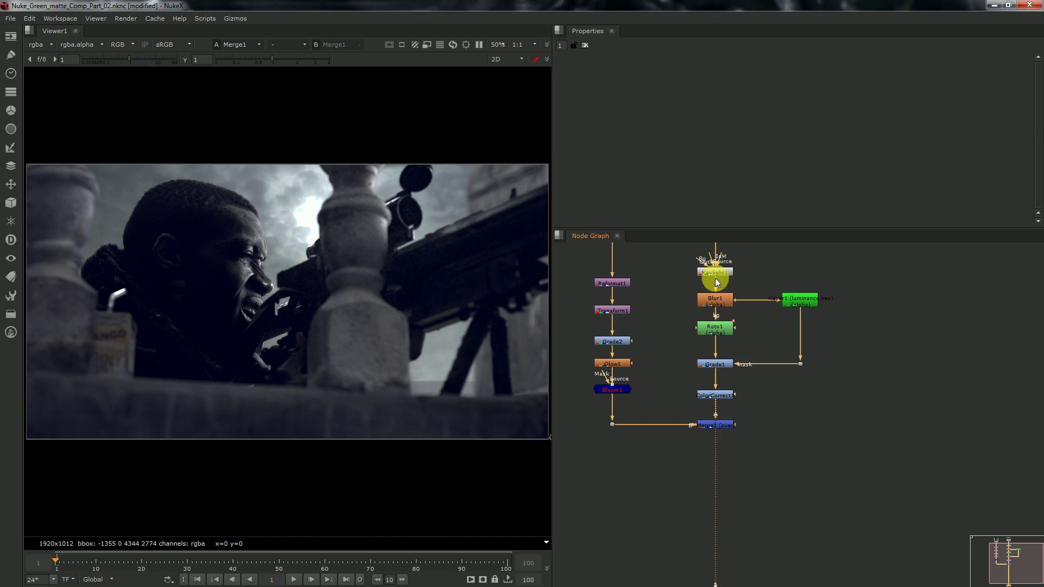
{"action": "double_click", "coordinate": [715, 273]}
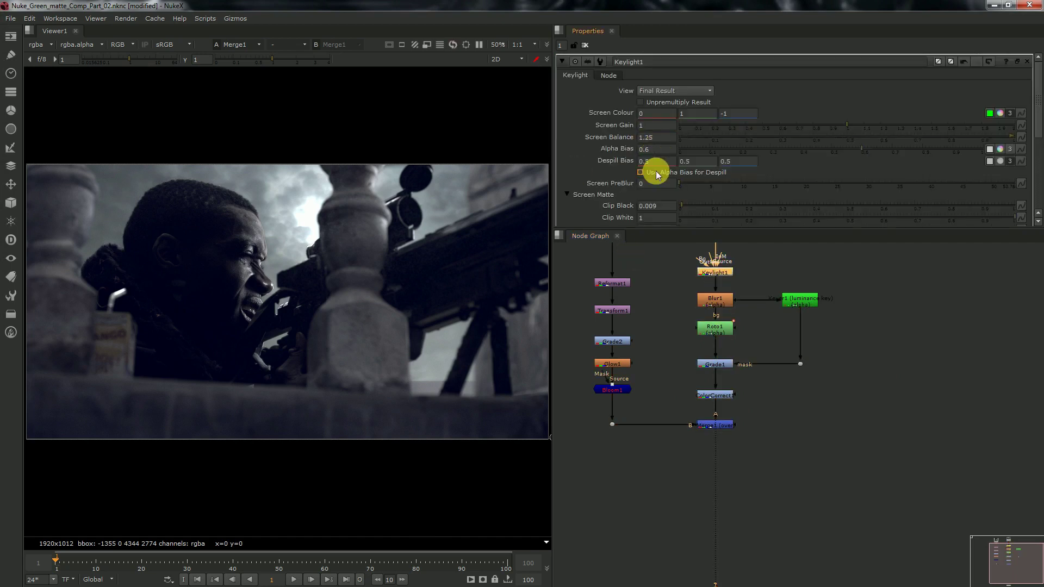
- Turn off Use Alpha Bias for Despill, set Screen Balance 1.55 and Clip Black 0.09
{"action": "left_click", "coordinate": [656, 173]}
{"action": "left_click", "coordinate": [648, 142]}
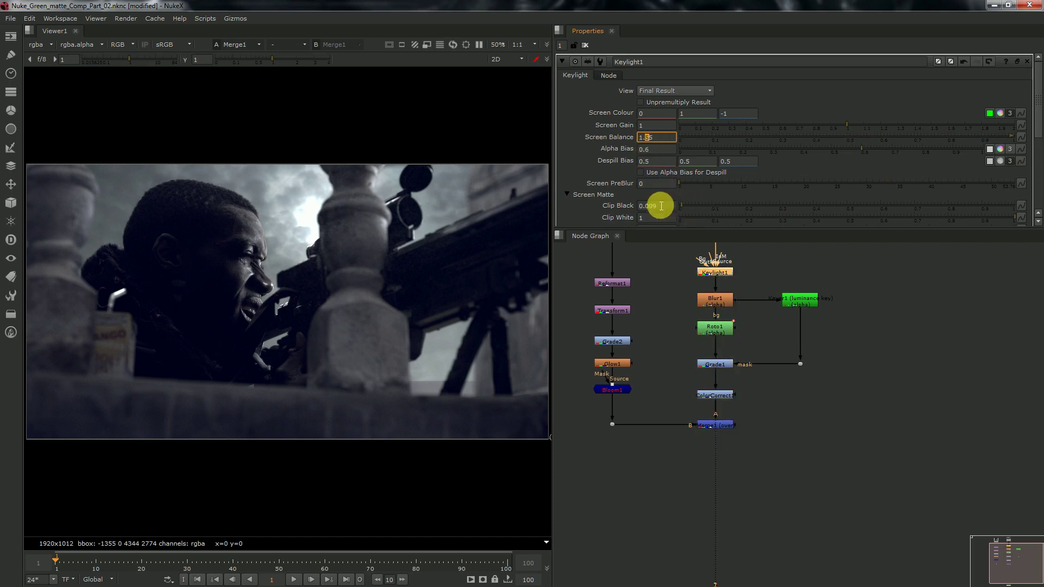
{"action": "left_click", "coordinate": [653, 206]}
{"action": "key", "text": "Return"}
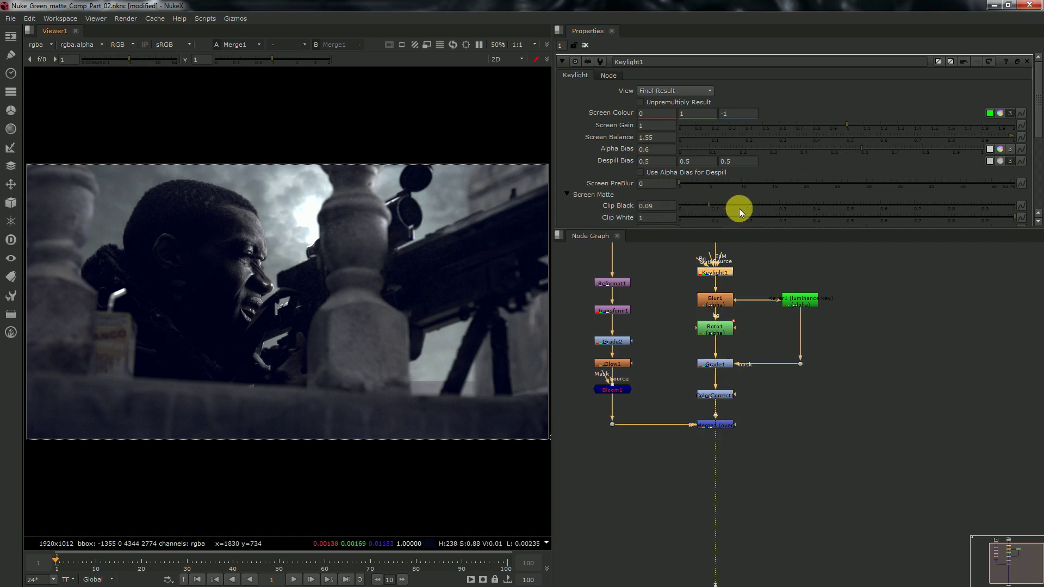
- Reset Clip White and fine-tune it down to 0.996
{"action": "left_click", "coordinate": [1000, 217], "text": "ctrl"}
{"action": "left_click", "coordinate": [667, 221]}
{"action": "key", "text": "Down"}
{"action": "key", "text": "Up"}
{"action": "key", "text": "Down"}
{"action": "key", "text": "Up"}
{"action": "key", "text": "Right"}
{"action": "key", "text": "Right"}
{"action": "key", "text": "Down"}
{"action": "scroll", "coordinate": [674, 223], "scroll_direction": "down", "scroll_amount": 2}
{"action": "scroll", "coordinate": [674, 223], "scroll_direction": "down", "scroll_amount": 1}
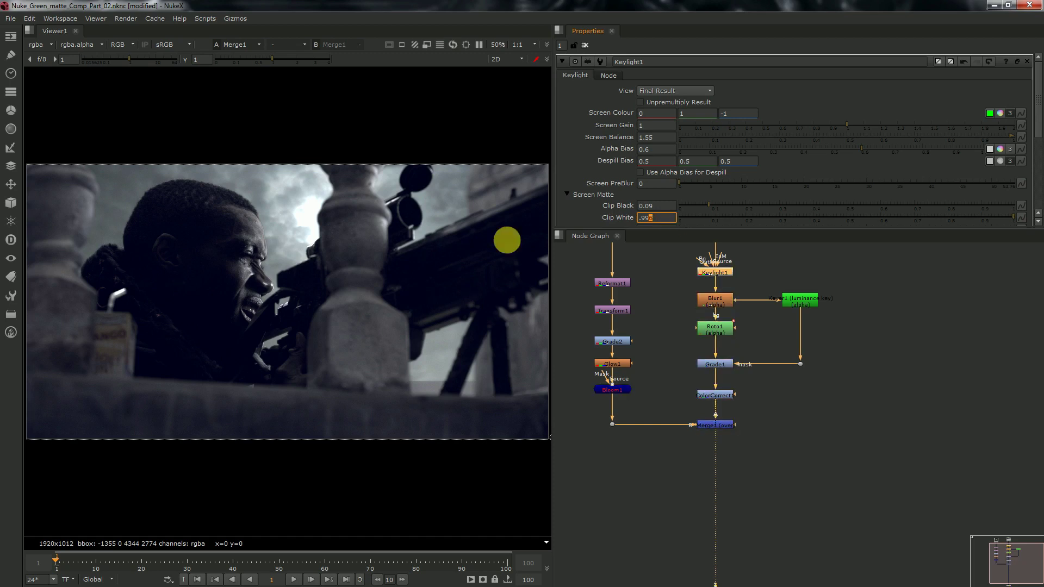
{"action": "scroll", "coordinate": [726, 376], "scroll_direction": "down", "scroll_amount": 2}
{"action": "scroll", "coordinate": [771, 402], "scroll_direction": "up", "scroll_amount": 4}
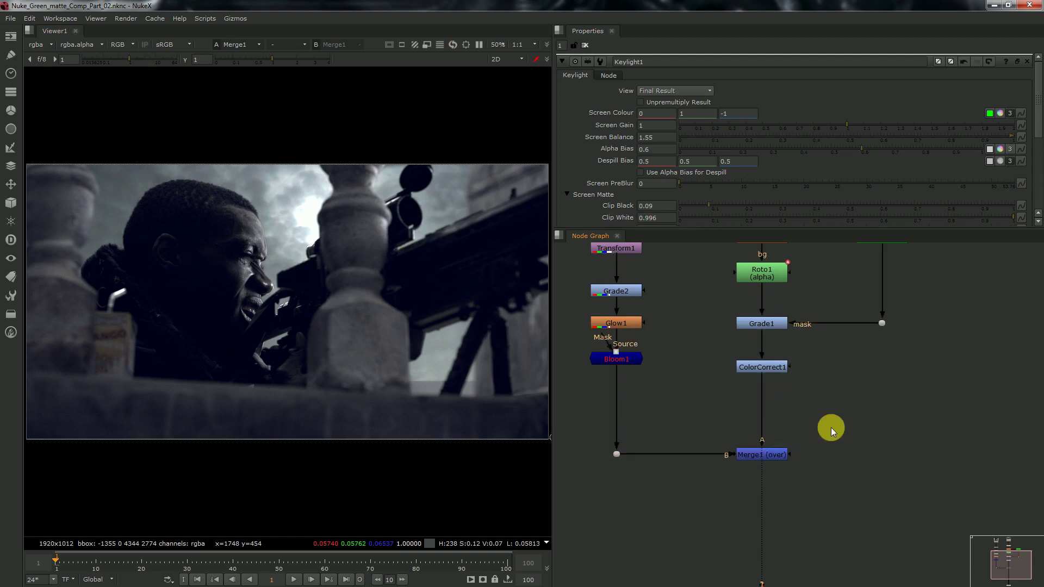
{"action": "scroll", "coordinate": [674, 421], "scroll_direction": "down", "scroll_amount": 4}
- Add a Tracker node connected to the Read10 plate
{"action": "scroll", "coordinate": [619, 351], "scroll_direction": "up", "scroll_amount": 3}
{"action": "left_click", "coordinate": [619, 354]}
{"action": "key", "text": "Tab"}
{"action": "type", "text": "tra"}
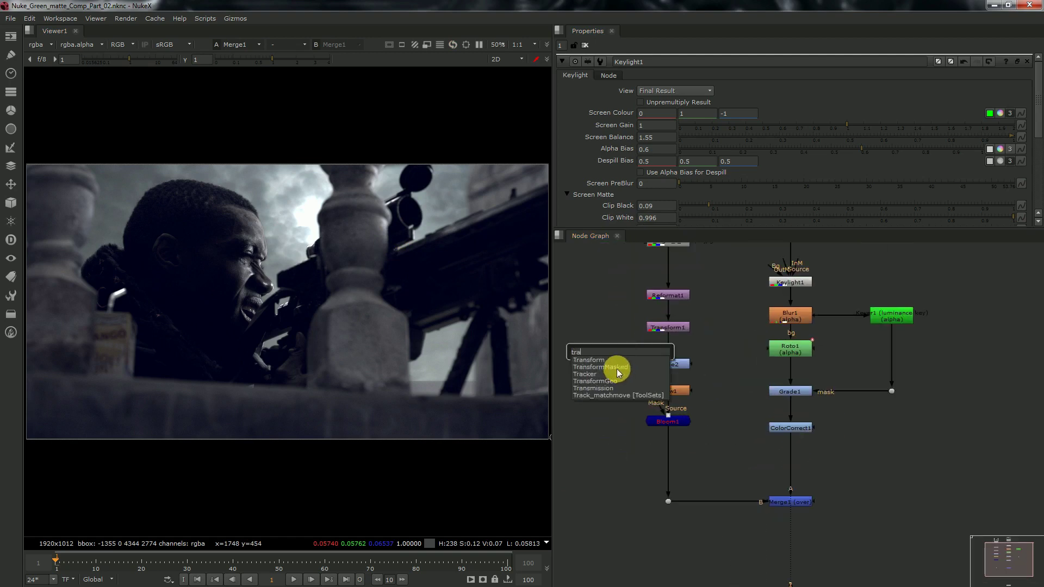
{"action": "left_click", "coordinate": [617, 373]}
{"action": "left_click_drag", "start_coordinate": [611, 343], "coordinate": [794, 248]}
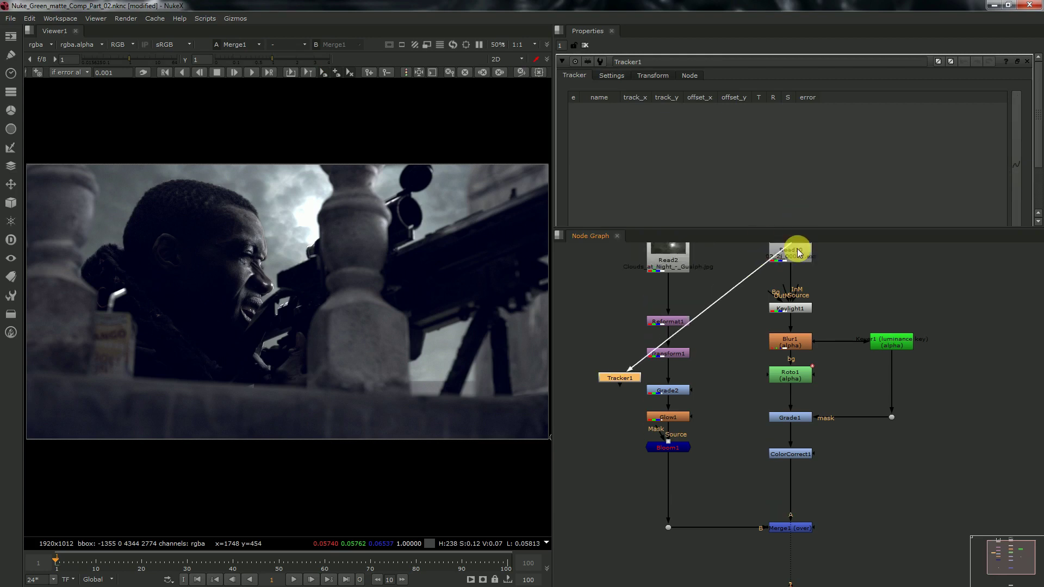
- Track point 1 on the juice box through frame 115, then place Tracker1 below Bloom1
{"action": "scroll", "coordinate": [625, 166], "scroll_direction": "down", "scroll_amount": 4}
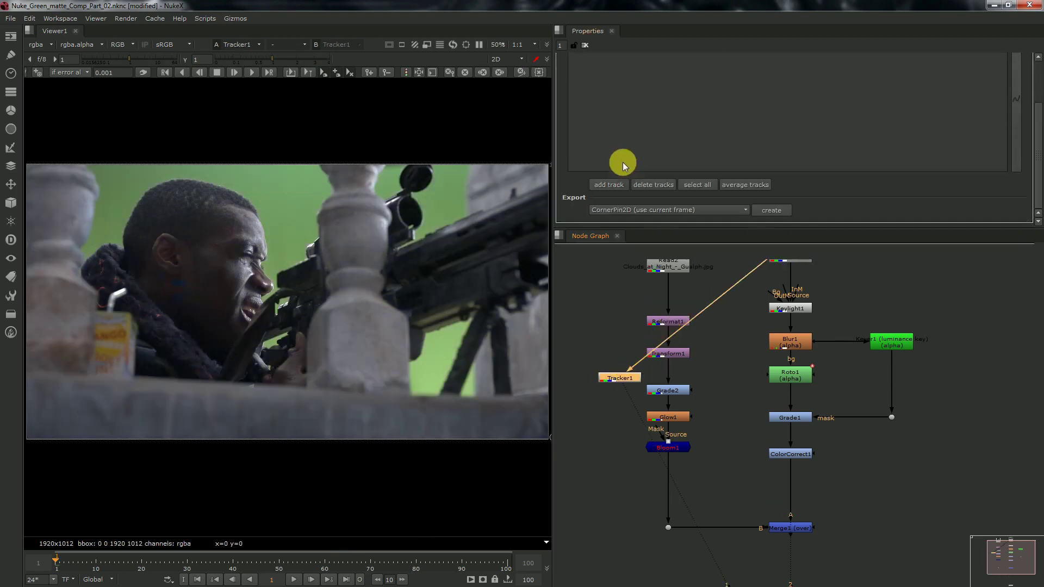
{"action": "scroll", "coordinate": [268, 297], "scroll_direction": "up", "scroll_amount": 2}
{"action": "mouse_move", "coordinate": [292, 283]}
{"action": "left_mouse_down"}
{"action": "mouse_move", "coordinate": [294, 300]}
{"action": "mouse_move", "coordinate": [122, 354]}
{"action": "left_mouse_up"}
{"action": "scroll", "coordinate": [294, 301], "scroll_direction": "down", "scroll_amount": 2}
{"action": "scroll", "coordinate": [123, 353], "scroll_direction": "up", "scroll_amount": 8}
{"action": "left_click_drag", "start_coordinate": [145, 300], "coordinate": [143, 297]}
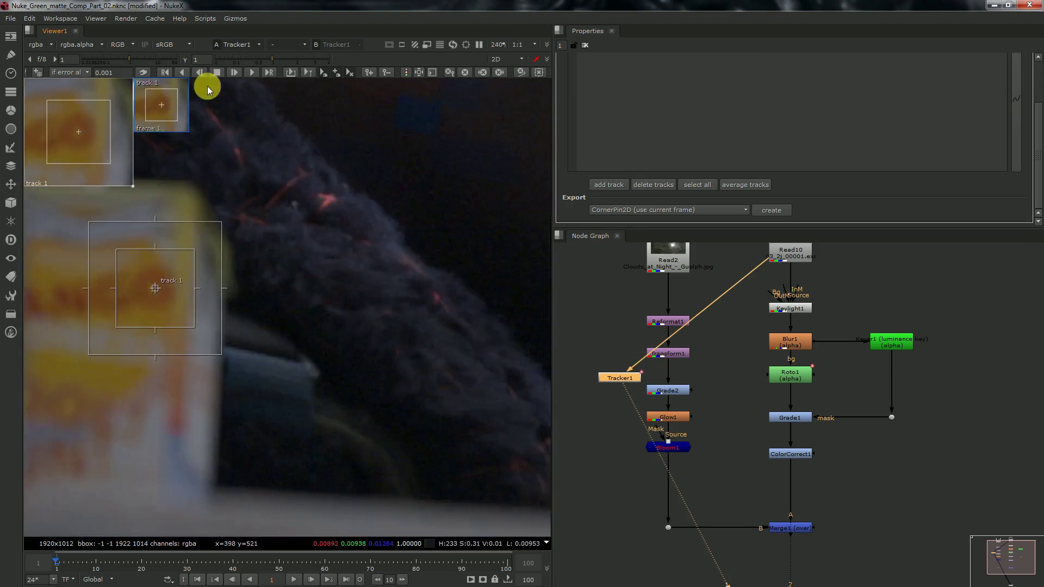
{"action": "left_click", "coordinate": [253, 73]}
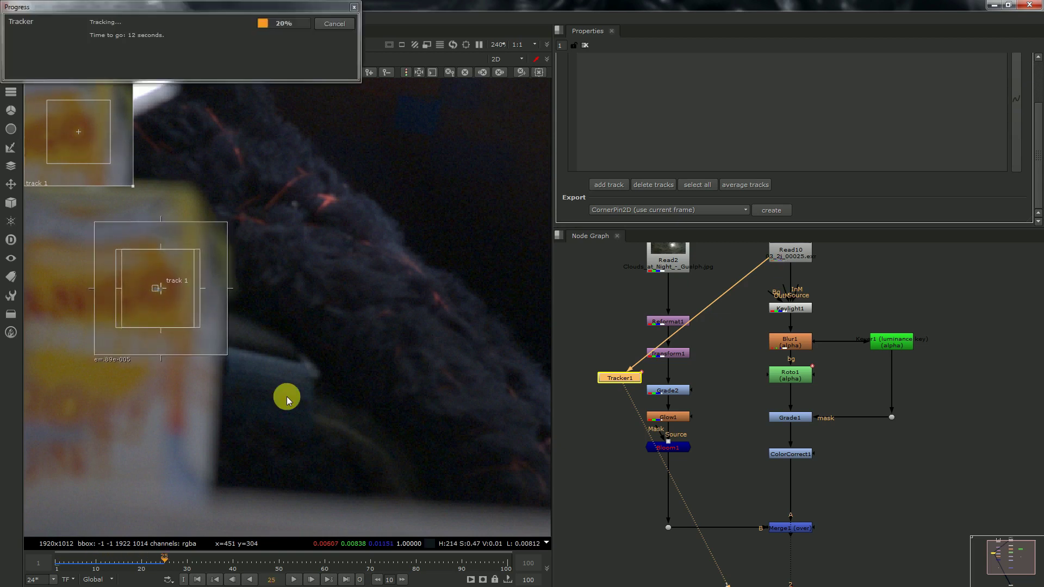
{"action": "left_click_drag", "start_coordinate": [221, 5], "coordinate": [393, 188]}
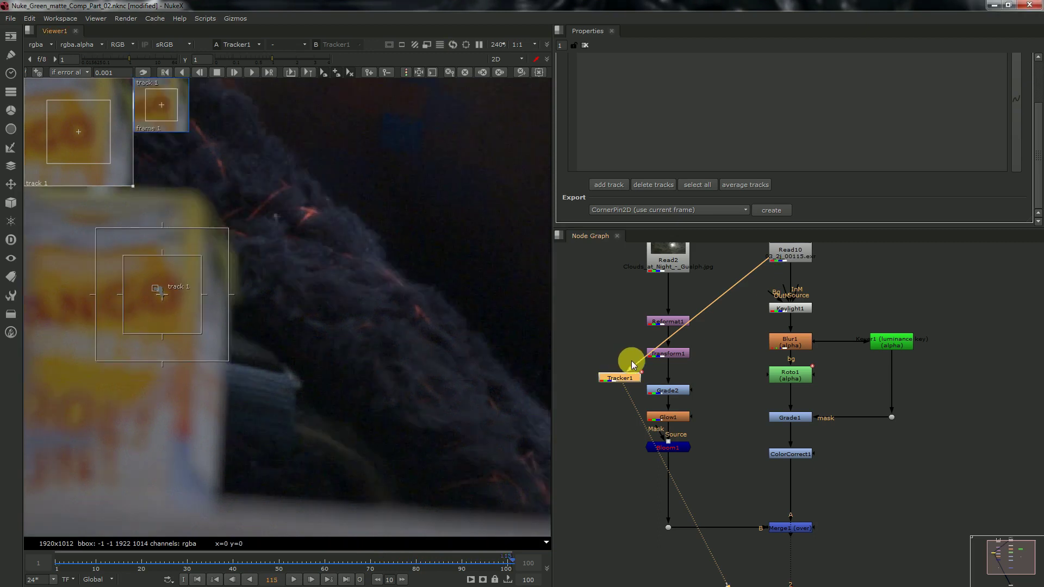
{"action": "left_click_drag", "start_coordinate": [620, 377], "coordinate": [673, 490]}
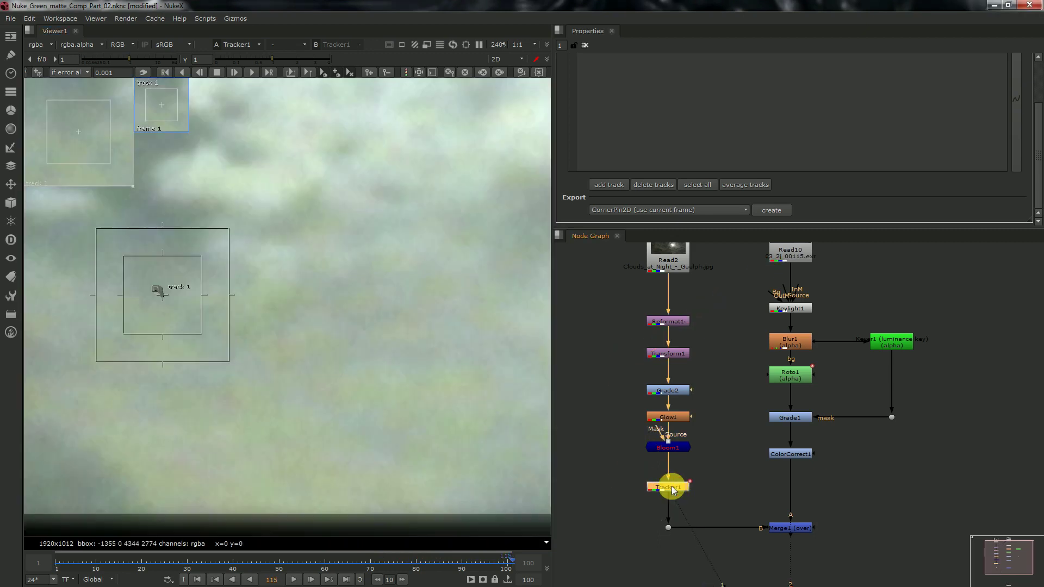
- Set Tracker1's transform to match-move with reference frame 115
{"action": "double_click", "coordinate": [671, 489]}
{"action": "key", "text": "f"}
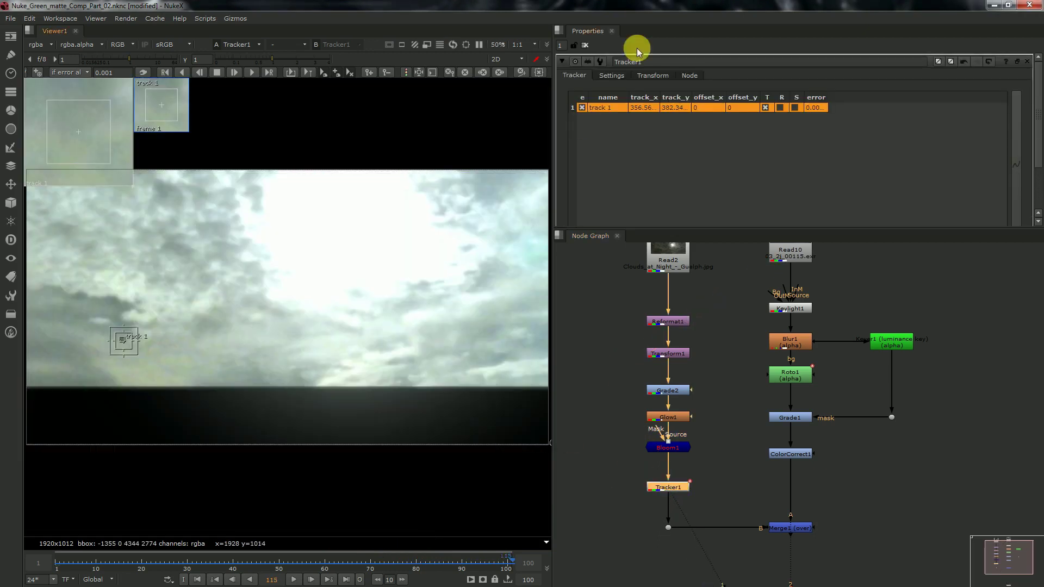
{"action": "left_click", "coordinate": [653, 76]}
{"action": "left_click", "coordinate": [657, 91]}
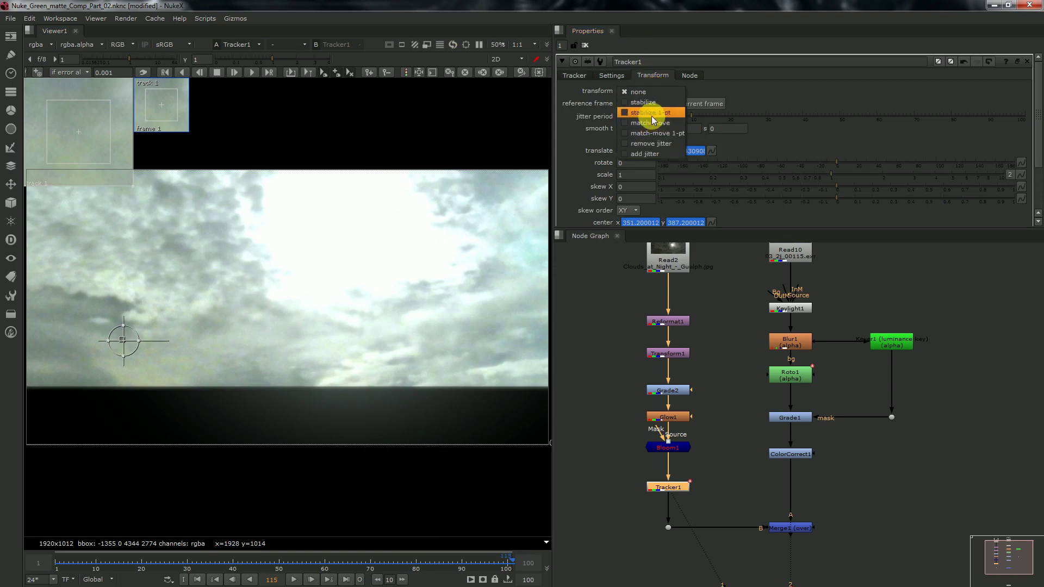
{"action": "left_click", "coordinate": [664, 122]}
- View the Merge1 composite, frame all nodes, and select Transform1
{"action": "left_click_drag", "start_coordinate": [834, 500], "coordinate": [746, 556]}
{"action": "key", "text": "1"}
{"action": "key", "text": "f"}
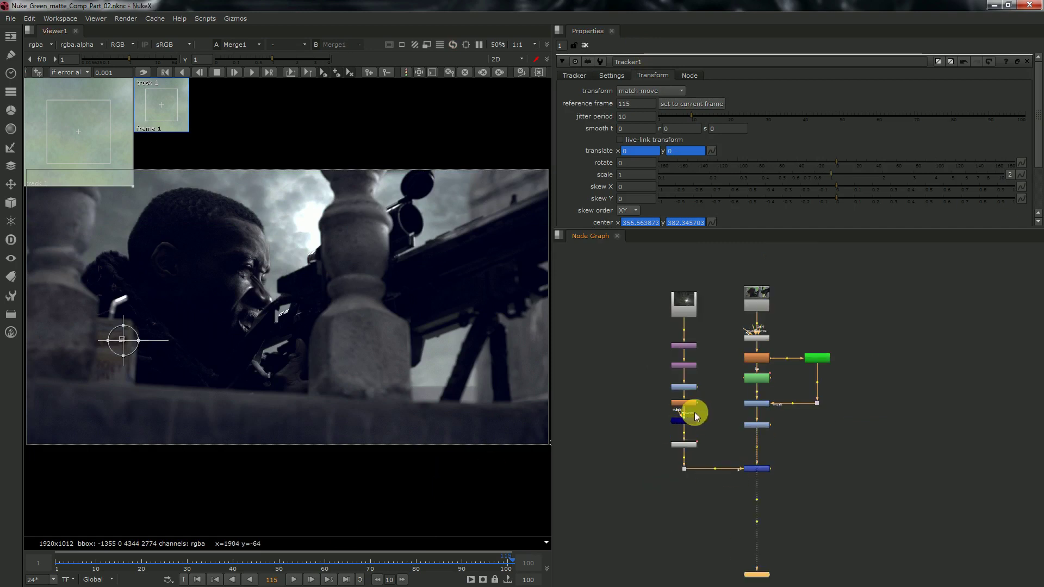
{"action": "scroll", "coordinate": [694, 412], "scroll_direction": "up", "scroll_amount": 3}
{"action": "left_click", "coordinate": [689, 347]}
- Add Roto2 and draw a four-point Bezier mask across the lower frame
{"action": "key", "text": "1"}
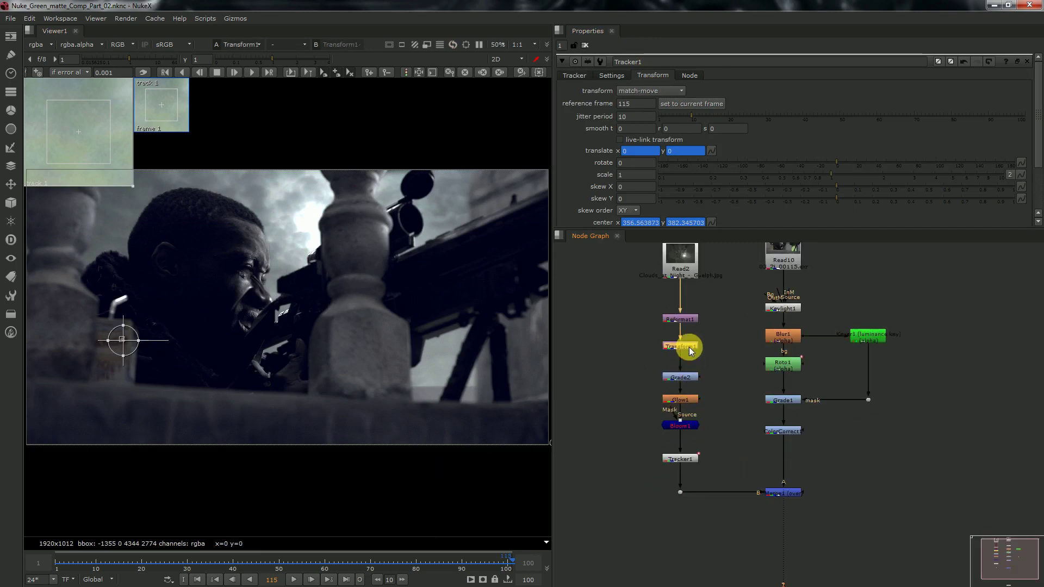
{"action": "key", "text": "o"}
{"action": "scroll", "coordinate": [487, 364], "scroll_direction": "down", "scroll_amount": 1}
{"action": "scroll", "coordinate": [381, 366], "scroll_direction": "down", "scroll_amount": 1}
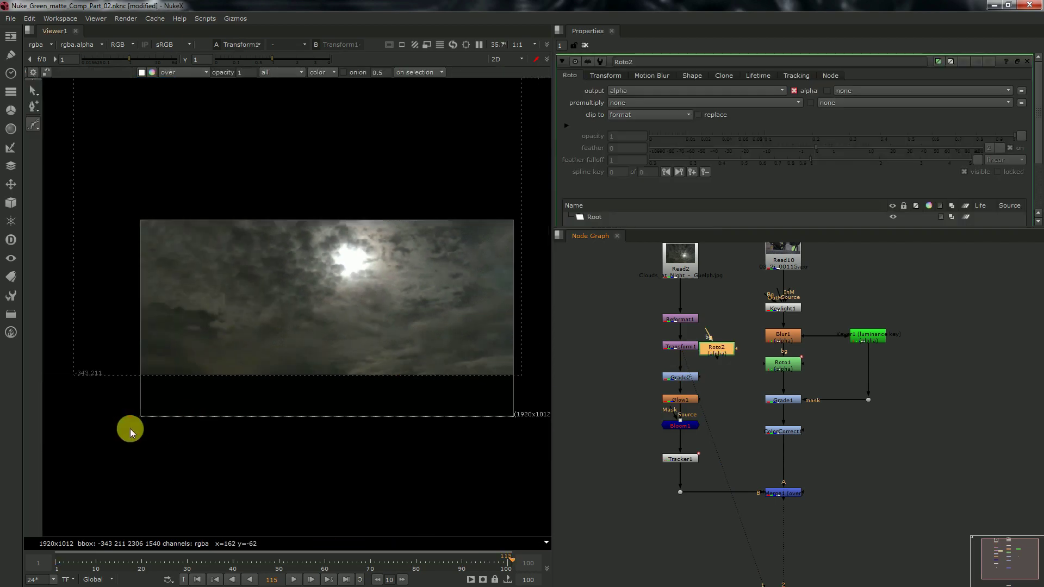
{"action": "left_click", "coordinate": [127, 428]}
{"action": "left_click_drag", "start_coordinate": [135, 373], "coordinate": [156, 373]}
{"action": "left_click", "coordinate": [527, 374]}
{"action": "left_click", "coordinate": [531, 430]}
{"action": "scroll", "coordinate": [130, 426], "scroll_direction": "down", "scroll_amount": 1}
{"action": "left_click", "coordinate": [126, 428]}
- Move the sky branch nodes up and add a Transform2 node
{"action": "left_click_drag", "start_coordinate": [618, 360], "coordinate": [744, 240]}
{"action": "left_click_drag", "start_coordinate": [716, 348], "coordinate": [715, 325]}
{"action": "key", "text": "Tab"}
{"action": "type", "text": "transform"}
{"action": "key", "text": "Return"}
- Shift the sky with Transform2 to 20, -158, feather Roto2, and view Merge1
{"action": "left_click_drag", "start_coordinate": [716, 327], "coordinate": [622, 346]}
{"action": "left_click", "coordinate": [326, 342]}
{"action": "left_click_drag", "start_coordinate": [298, 341], "coordinate": [298, 374]}
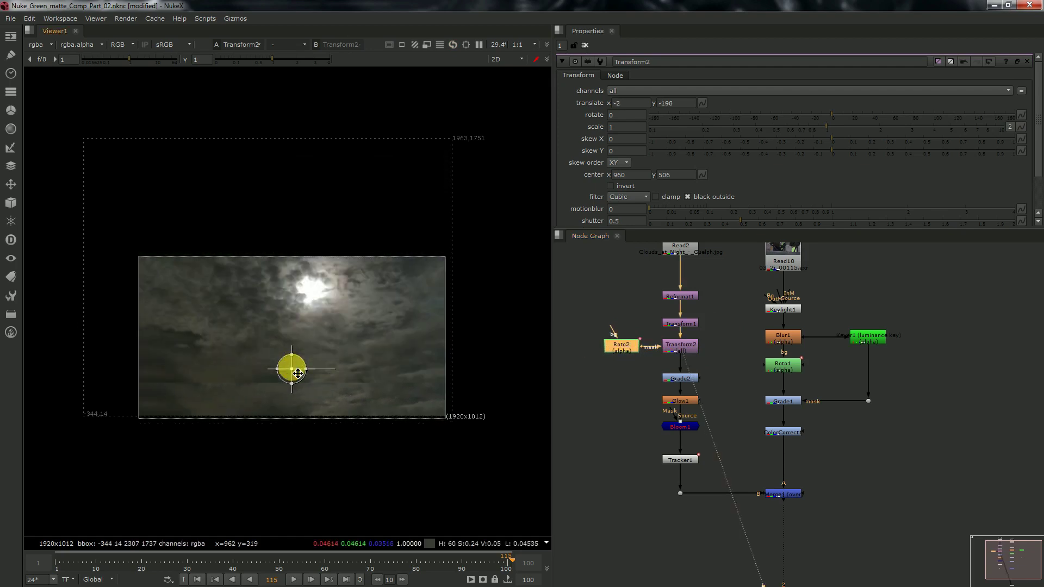
{"action": "double_click", "coordinate": [621, 345]}
{"action": "left_click", "coordinate": [847, 150]}
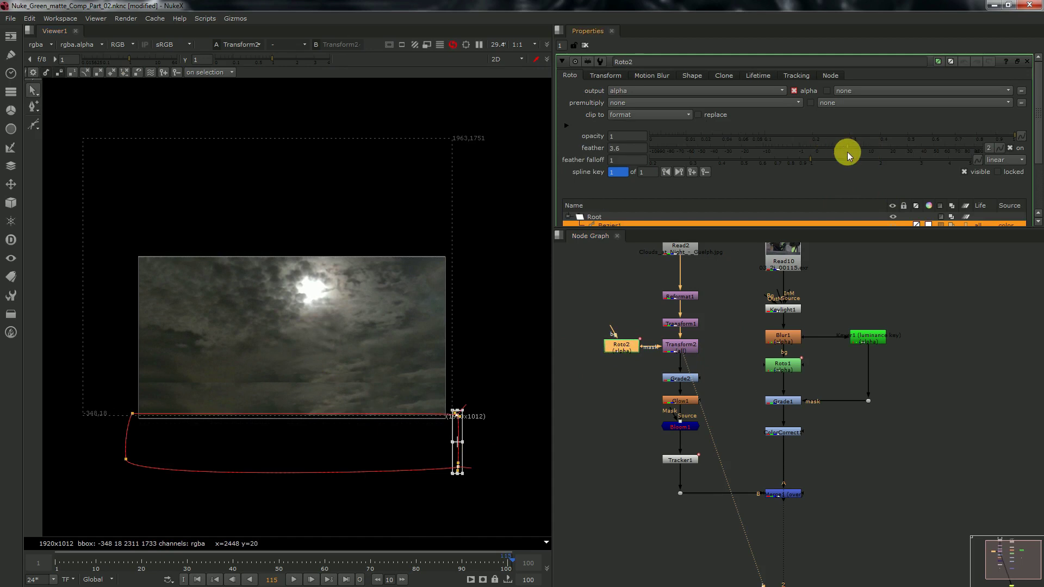
{"action": "double_click", "coordinate": [666, 348]}
{"action": "left_click_drag", "start_coordinate": [292, 390], "coordinate": [296, 368]}
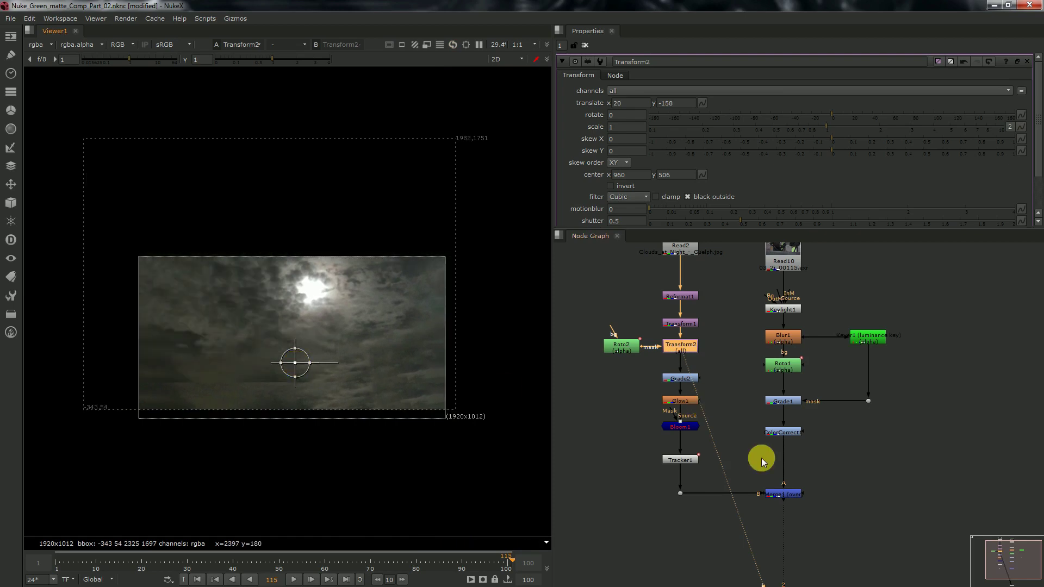
{"action": "left_click", "coordinate": [783, 493]}
{"action": "key", "text": "1"}
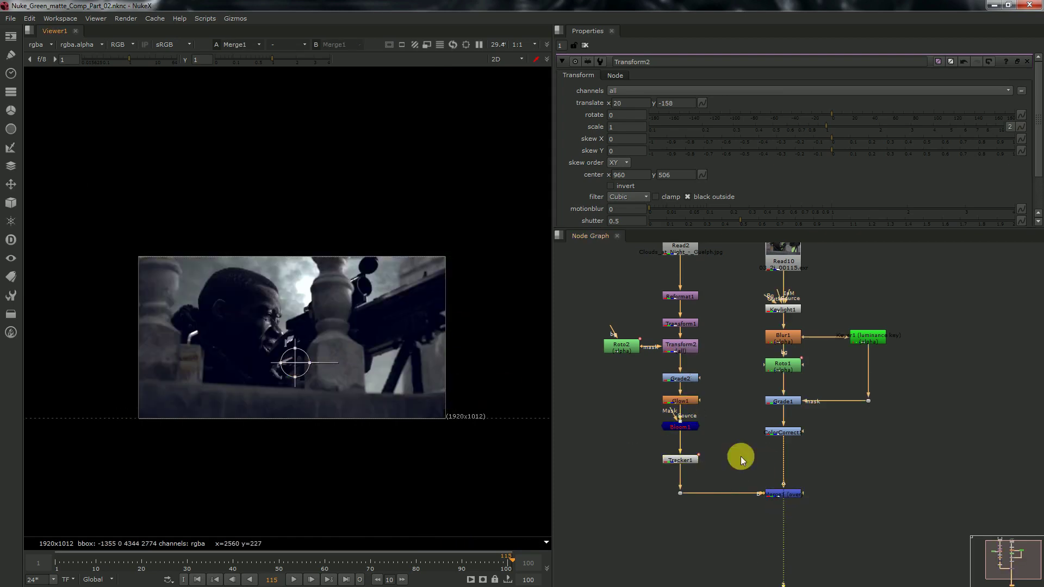
- Add a Crop node below Merge1 and a ColorCorrect node below Crop1
{"action": "key", "text": "Tab"}
{"action": "type", "text": "crop"}
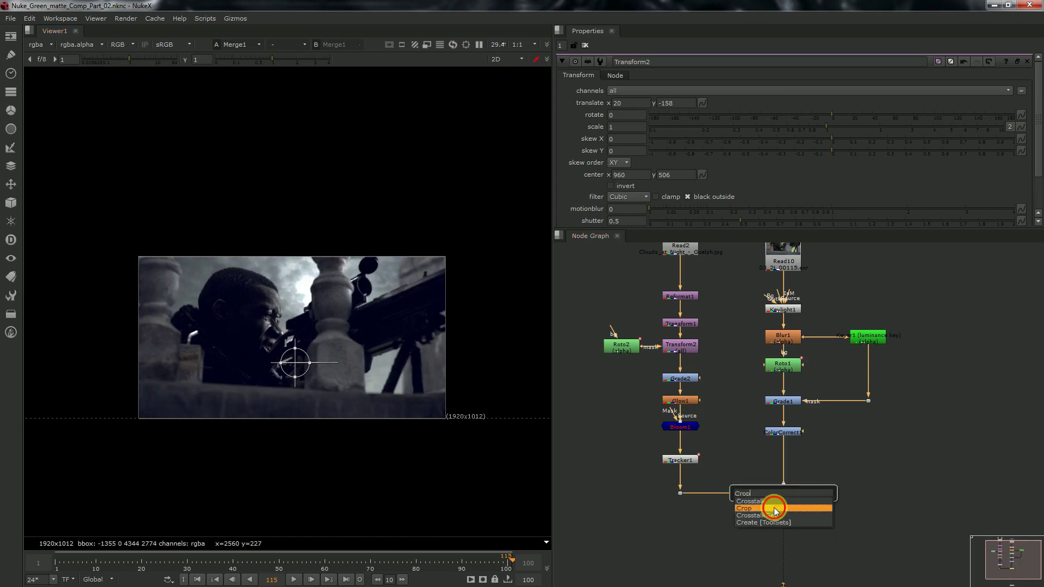
{"action": "key", "text": "Return"}
{"action": "left_click", "coordinate": [809, 462]}
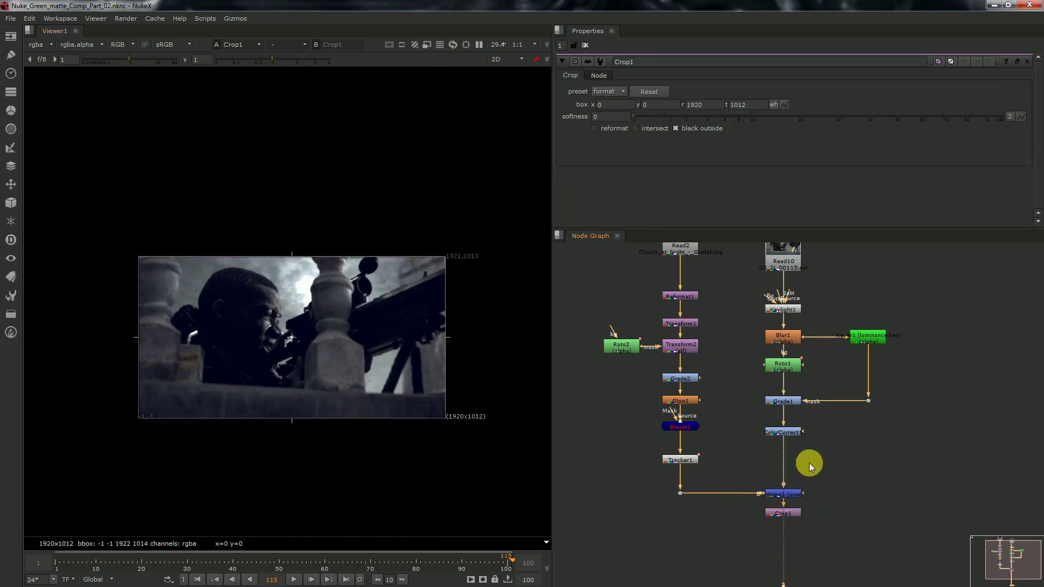
{"action": "left_click", "coordinate": [846, 478]}
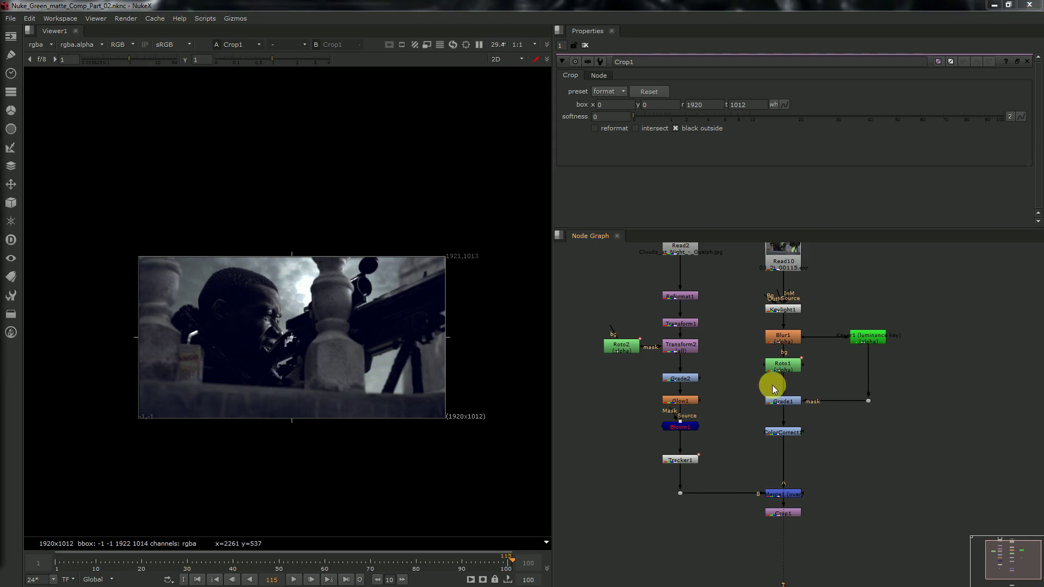
{"action": "scroll", "coordinate": [807, 442], "scroll_direction": "up", "scroll_amount": 3}
{"action": "left_click", "coordinate": [788, 467]}
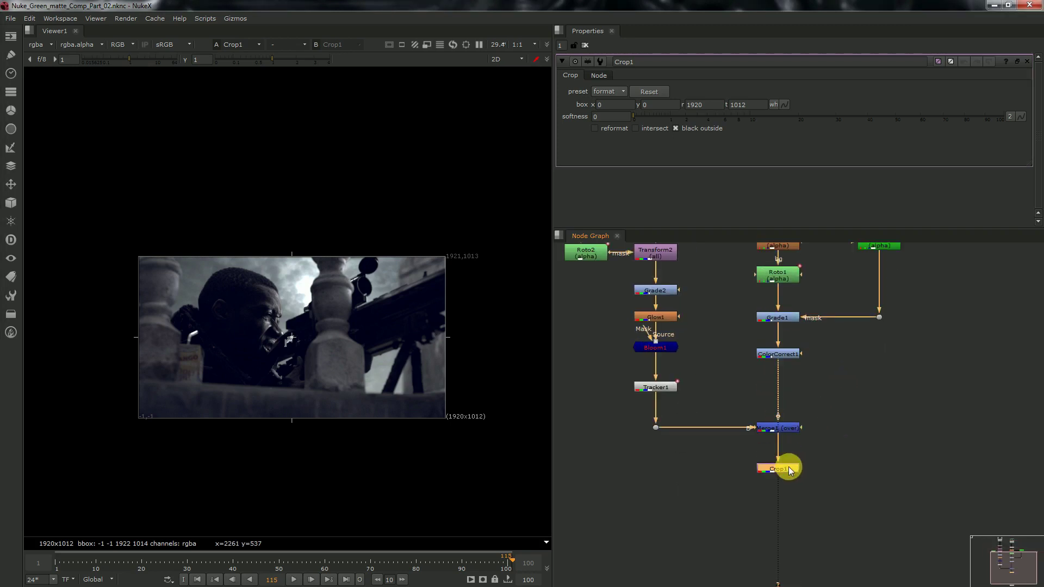
{"action": "key", "text": "Tab"}
{"action": "left_click", "coordinate": [812, 438]}
{"action": "key", "text": "c"}
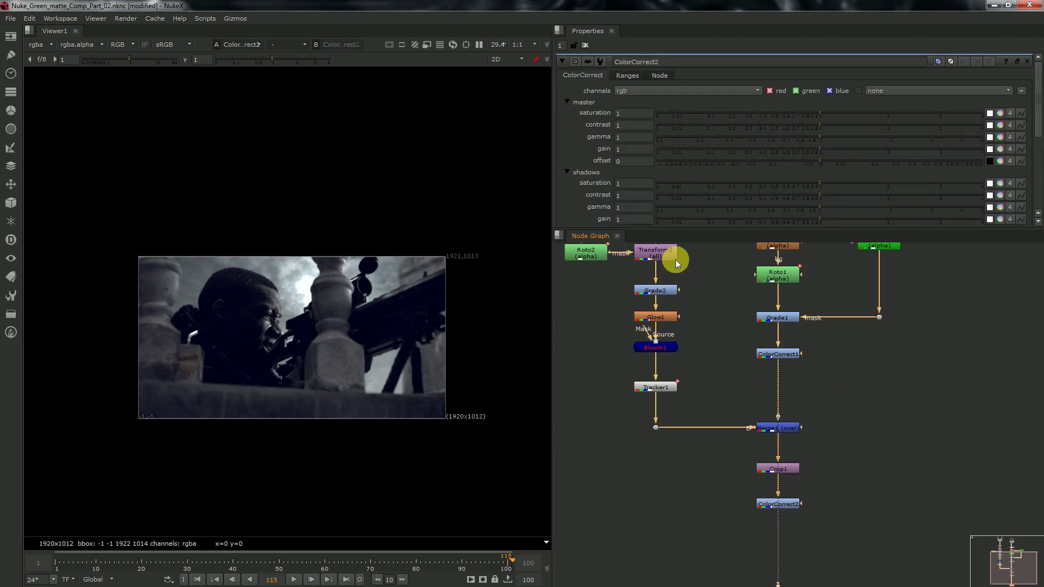
- Give ColorCorrect2 shadows saturation 1.4 and per-channel gain 0.85/1/1.1
{"action": "left_click_drag", "start_coordinate": [670, 230], "coordinate": [670, 397]}
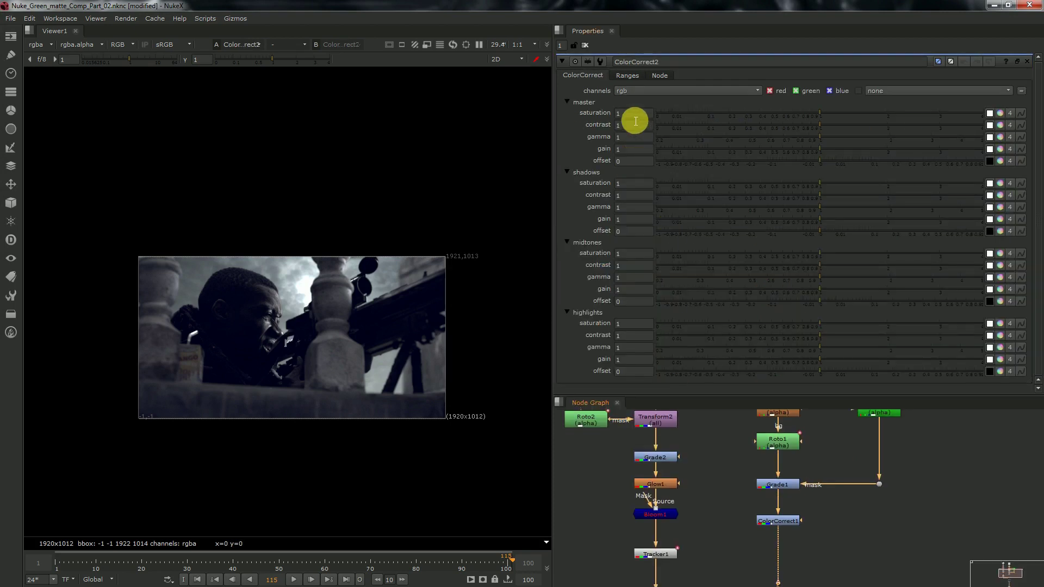
{"action": "left_click", "coordinate": [637, 187]}
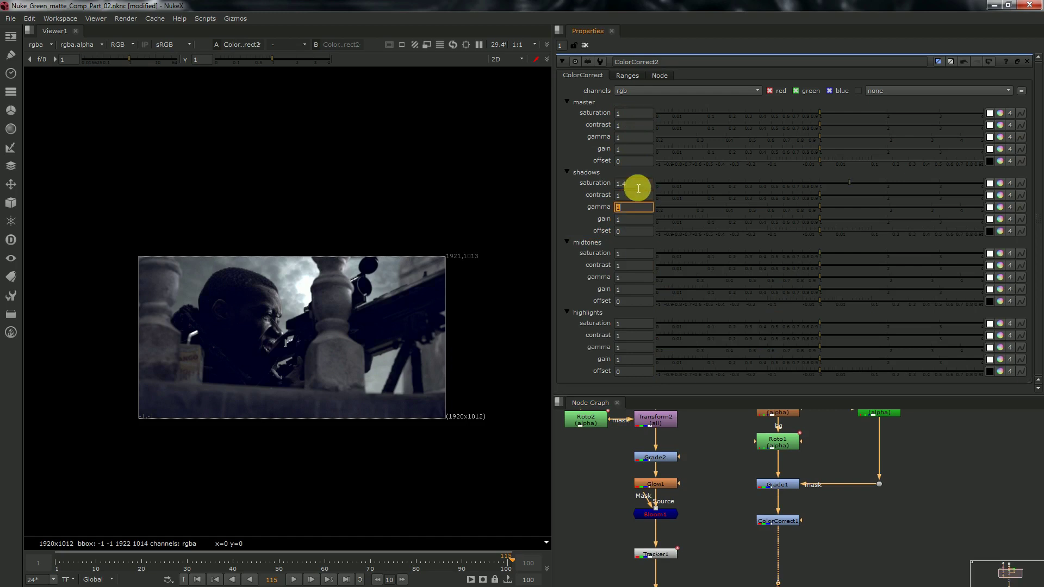
{"action": "left_click", "coordinate": [1000, 219]}
{"action": "left_click", "coordinate": [634, 233]}
{"action": "key", "text": "Tab"}
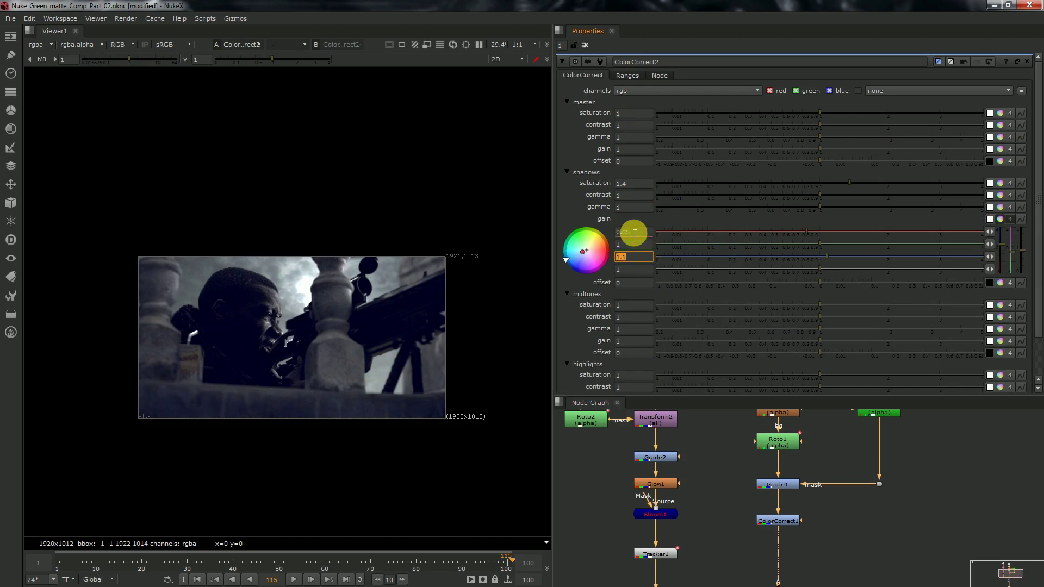
{"action": "left_click", "coordinate": [634, 310]}
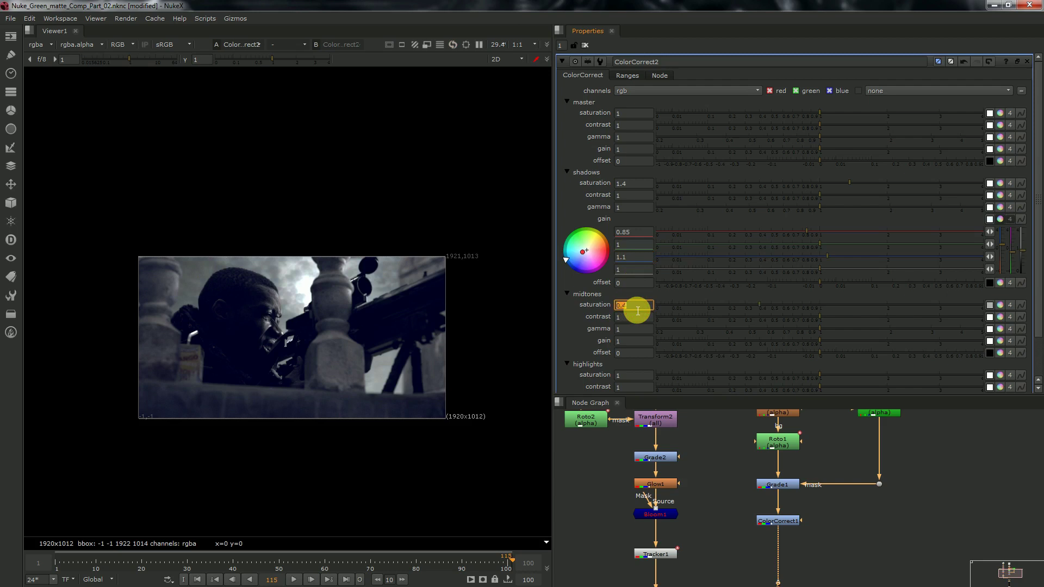
- Set midtones saturation 0.4 with gain 0.8/1/1.1, and highlights saturation 0
{"action": "left_click", "coordinate": [1010, 341]}
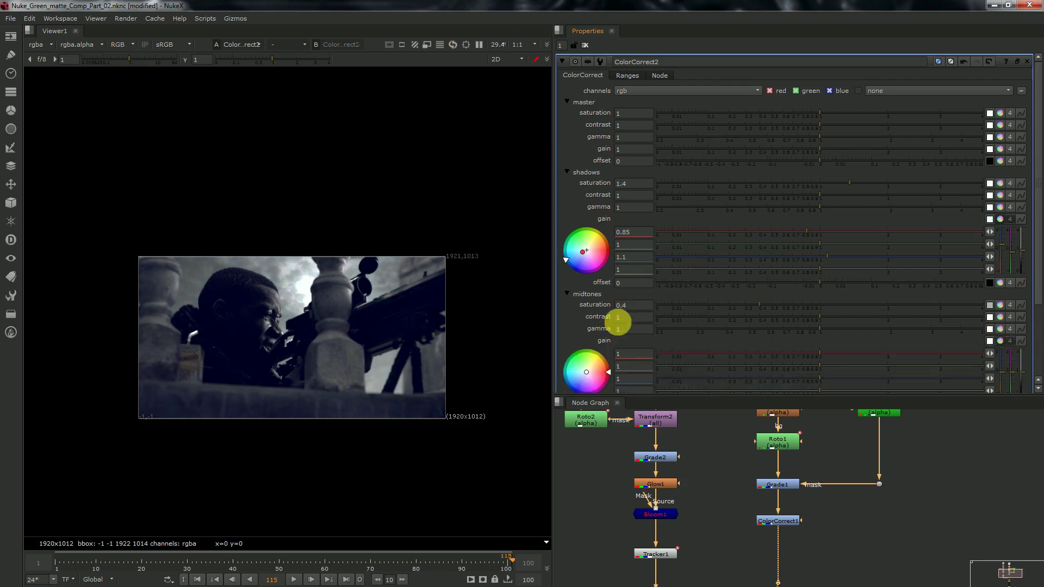
{"action": "scroll", "coordinate": [620, 323], "scroll_direction": "down", "scroll_amount": 2}
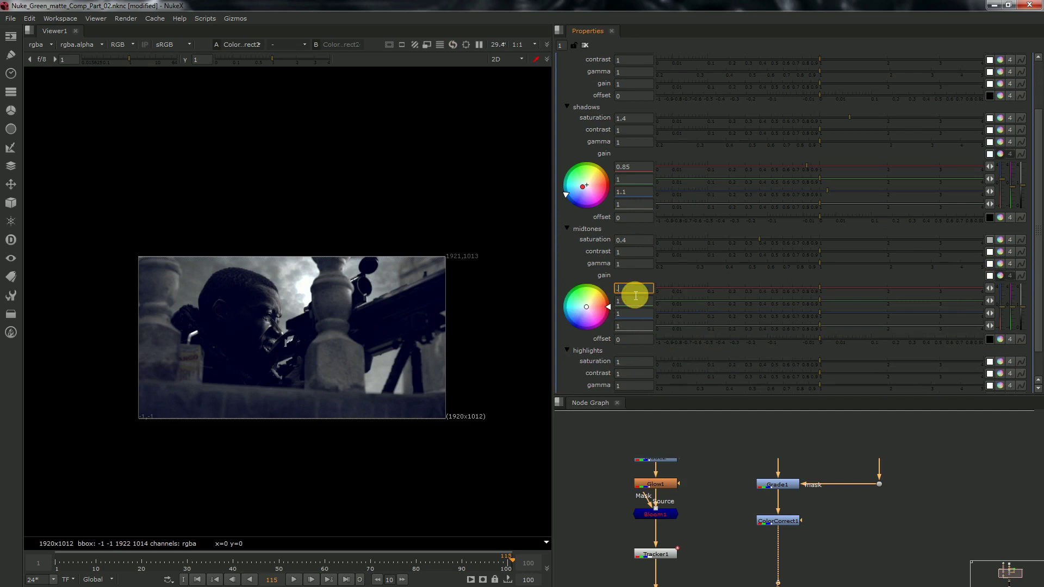
{"action": "key", "text": "Tab"}
{"action": "key", "text": "Tab"}
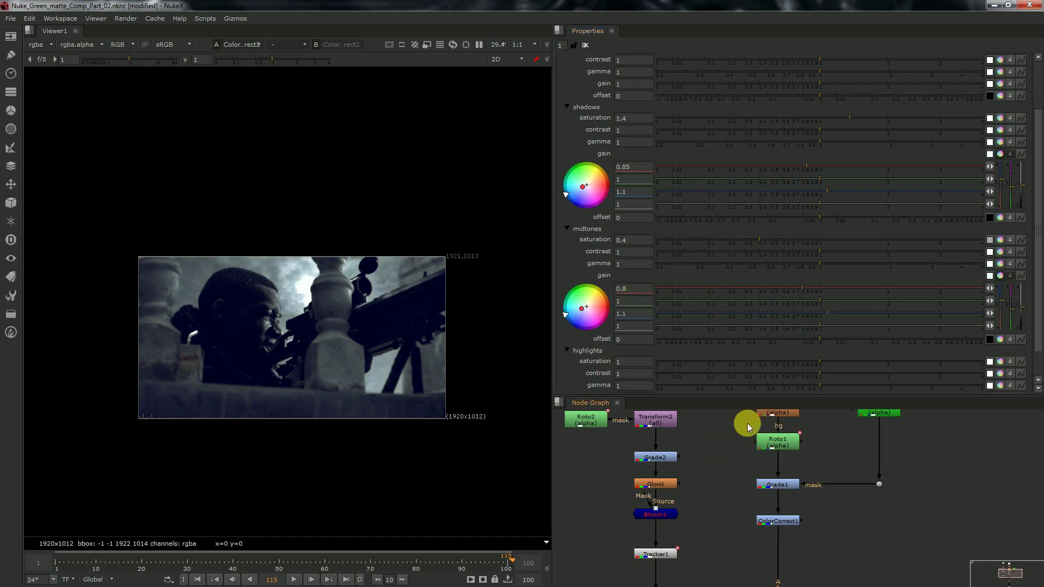
{"action": "scroll", "coordinate": [751, 462], "scroll_direction": "down", "scroll_amount": 3}
{"action": "scroll", "coordinate": [765, 480], "scroll_direction": "up", "scroll_amount": 5}
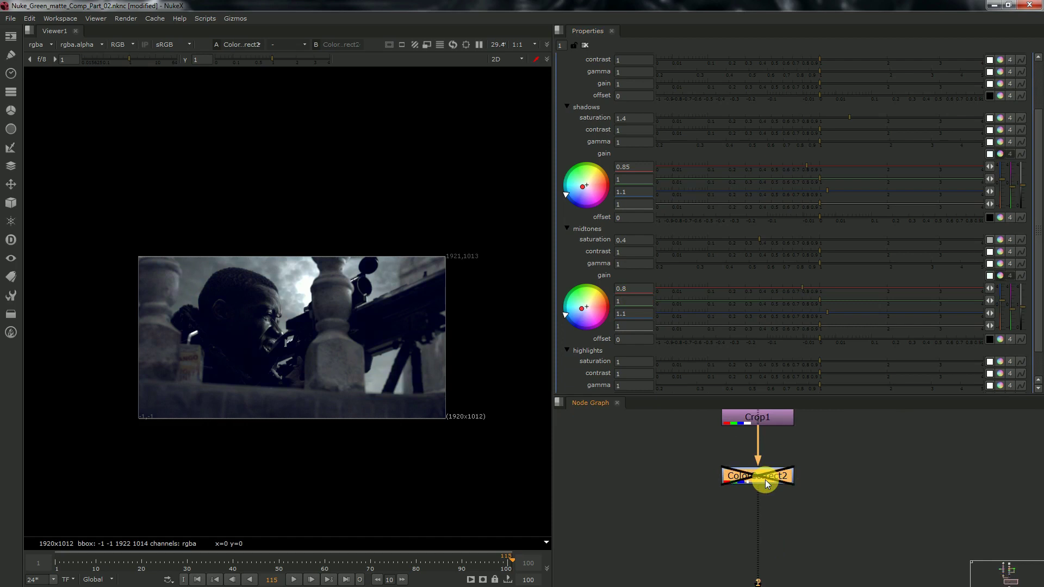
{"action": "scroll", "coordinate": [759, 262], "scroll_direction": "down", "scroll_amount": 2}
{"action": "left_click_drag", "start_coordinate": [728, 340], "coordinate": [578, 350]}
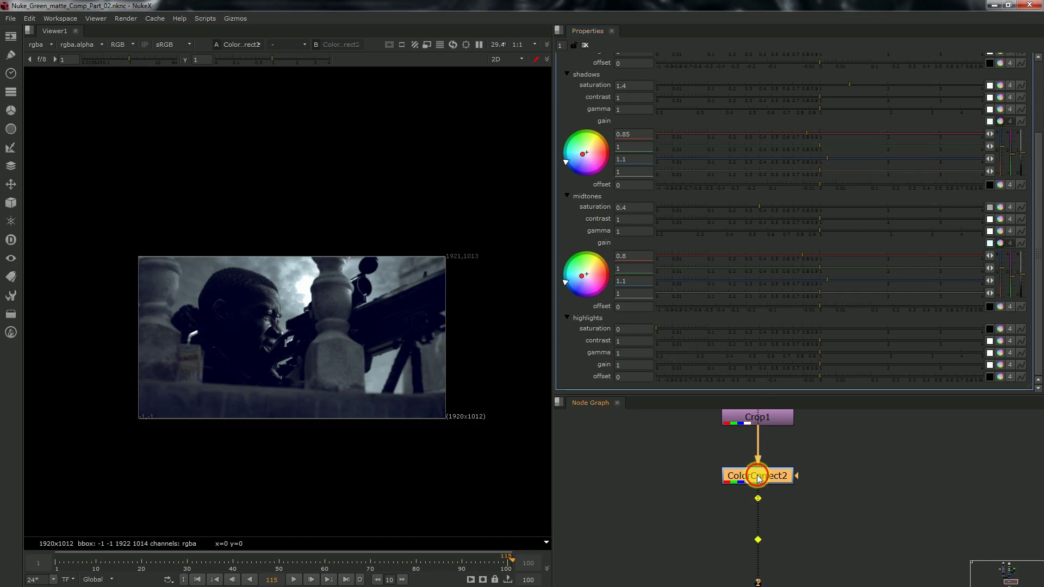
{"action": "key", "text": "Tab"}
- Add Bloom2 under ColorCorrect2 with Amount 80 and mix about 0.23
{"action": "type", "text": "bloom"}
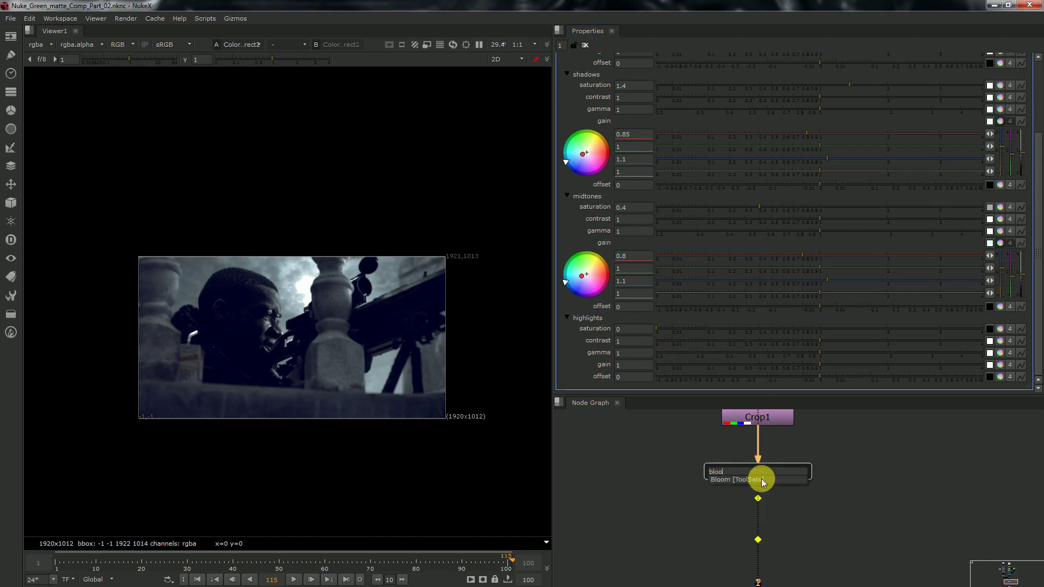
{"action": "key", "text": "Return"}
{"action": "left_click_drag", "start_coordinate": [762, 491], "coordinate": [762, 507]}
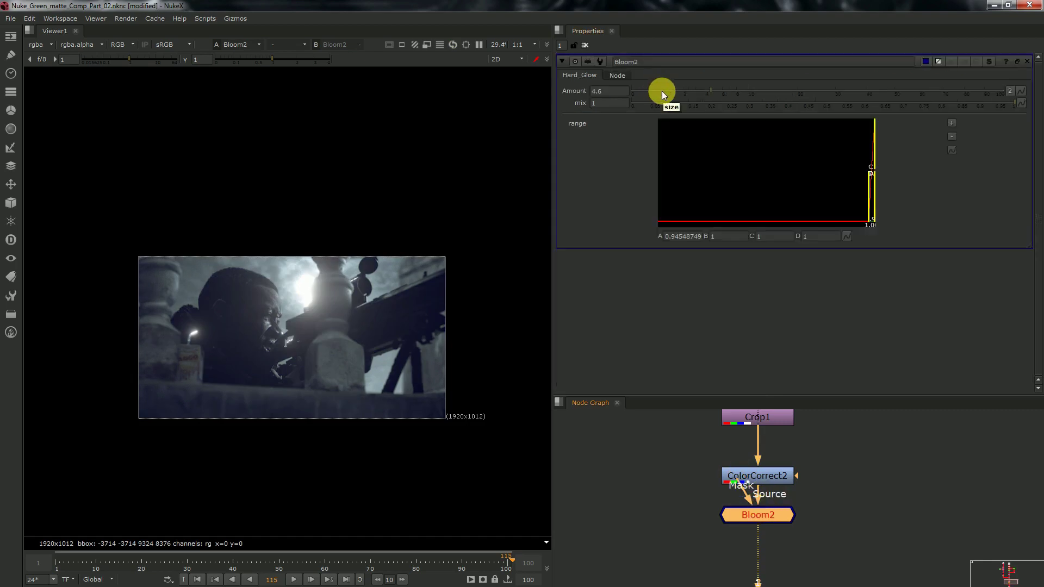
{"action": "left_click", "coordinate": [617, 91]}
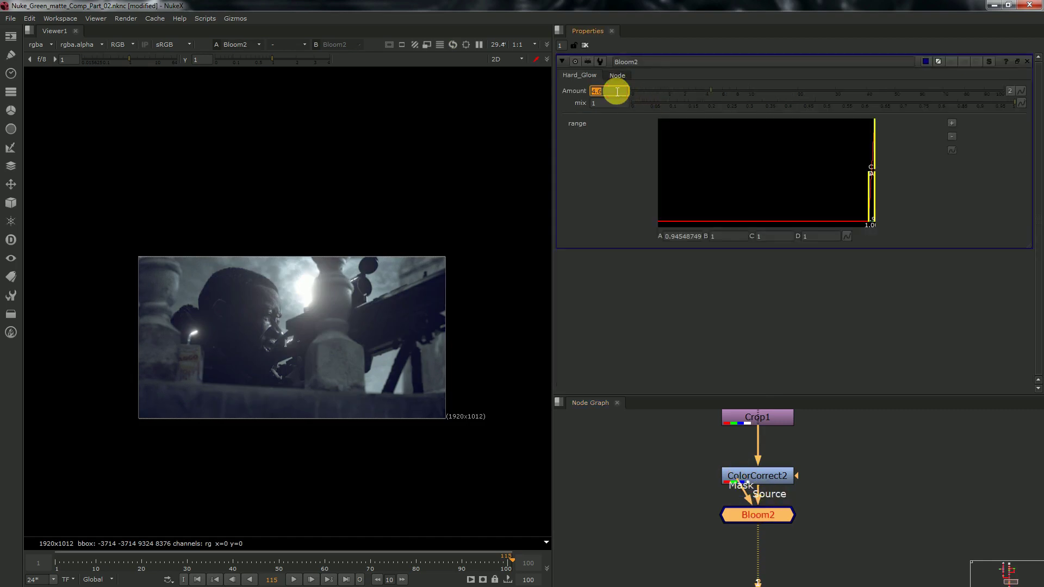
{"action": "key", "text": "Return"}
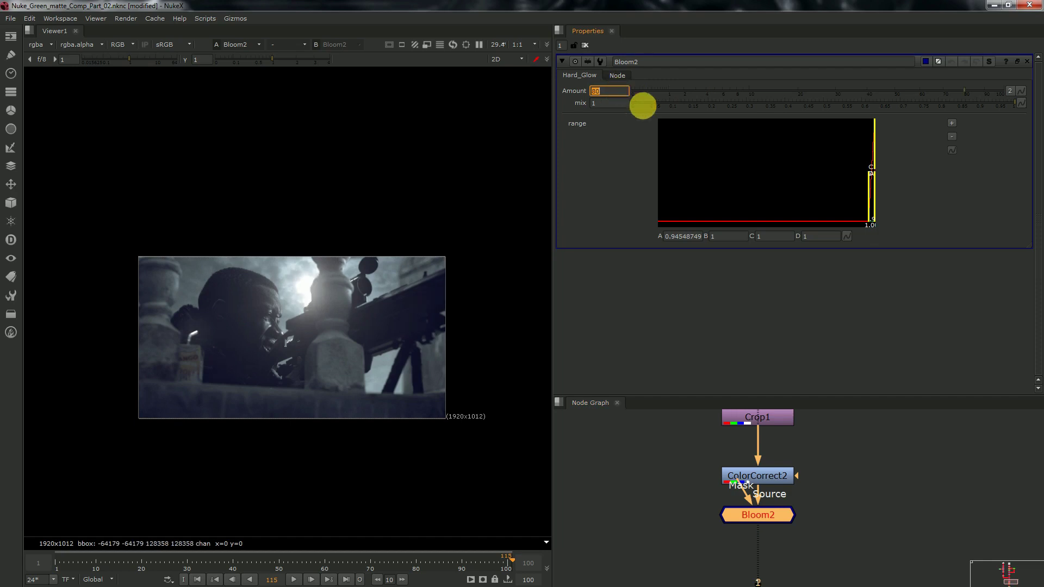
{"action": "left_click", "coordinate": [698, 104]}
{"action": "left_click_drag", "start_coordinate": [698, 105], "coordinate": [745, 177]}
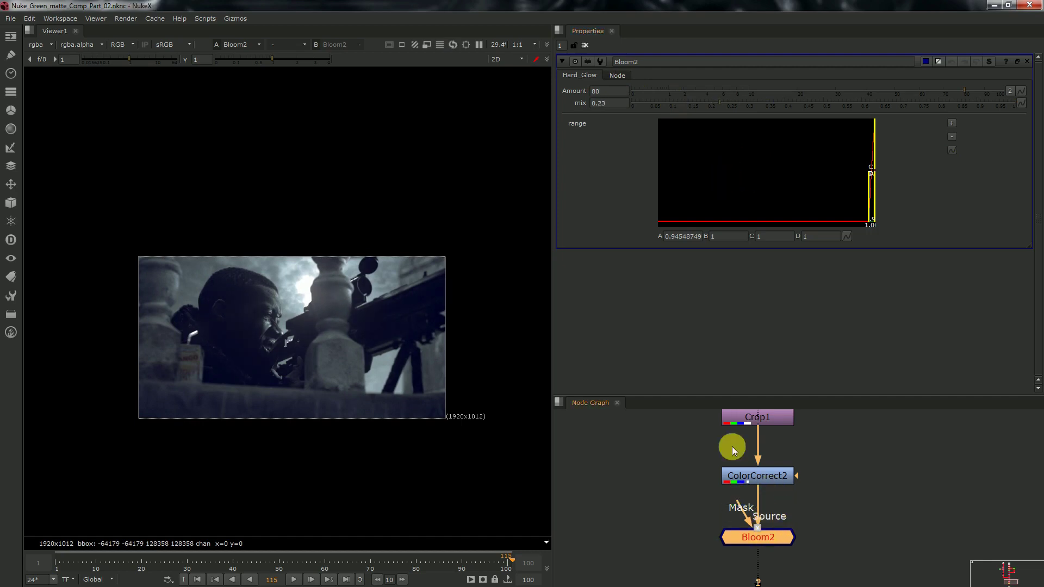
{"action": "scroll", "coordinate": [732, 446], "scroll_direction": "down", "scroll_amount": 5}
{"action": "scroll", "coordinate": [738, 468], "scroll_direction": "up", "scroll_amount": 4}
- Add Glow2 below Bloom2: tolerance 0.176, saturation 1.1, size 150, mix 0.102
{"action": "key", "text": "Tab"}
{"action": "type", "text": "Glow"}
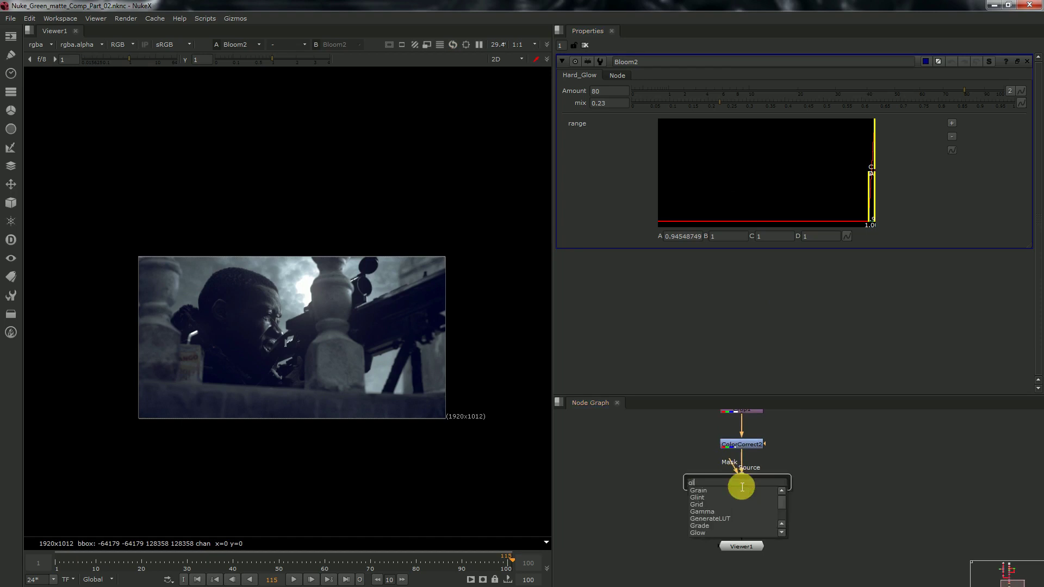
{"action": "left_click", "coordinate": [743, 491]}
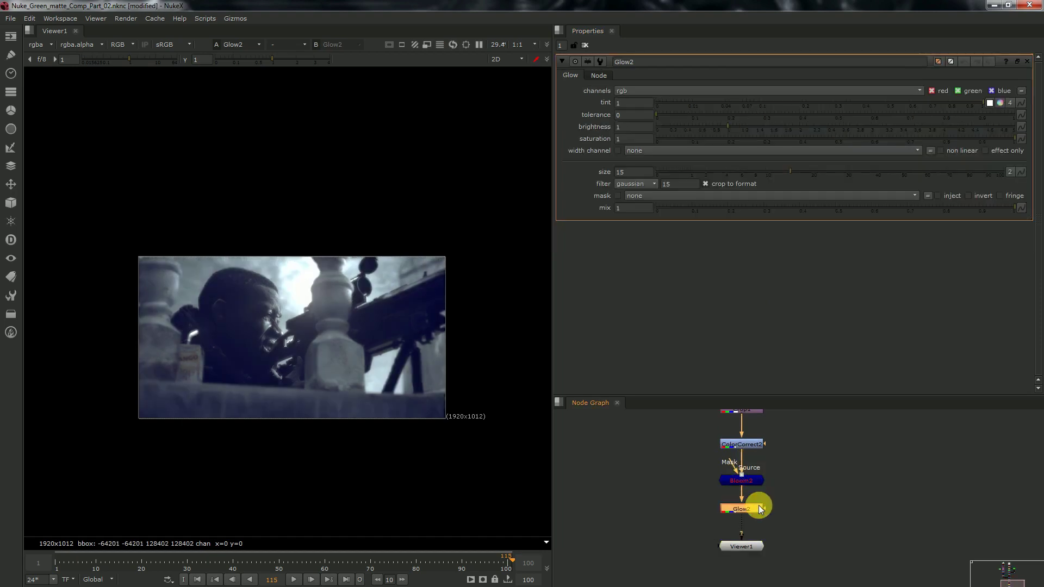
{"action": "left_click", "coordinate": [698, 112]}
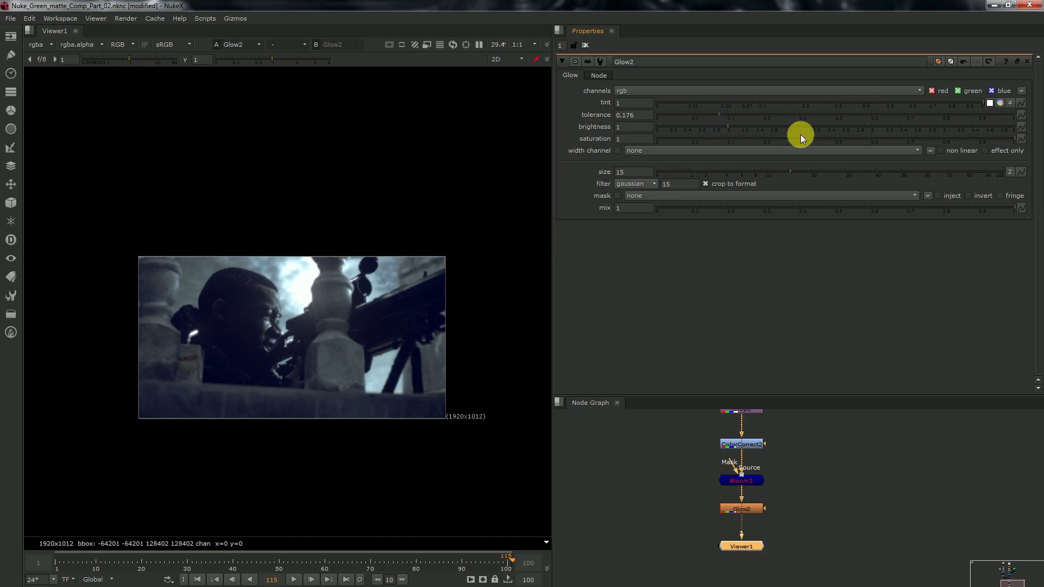
{"action": "left_click", "coordinate": [620, 140]}
{"action": "type", "text": "1"}
{"action": "key", "text": "Return"}
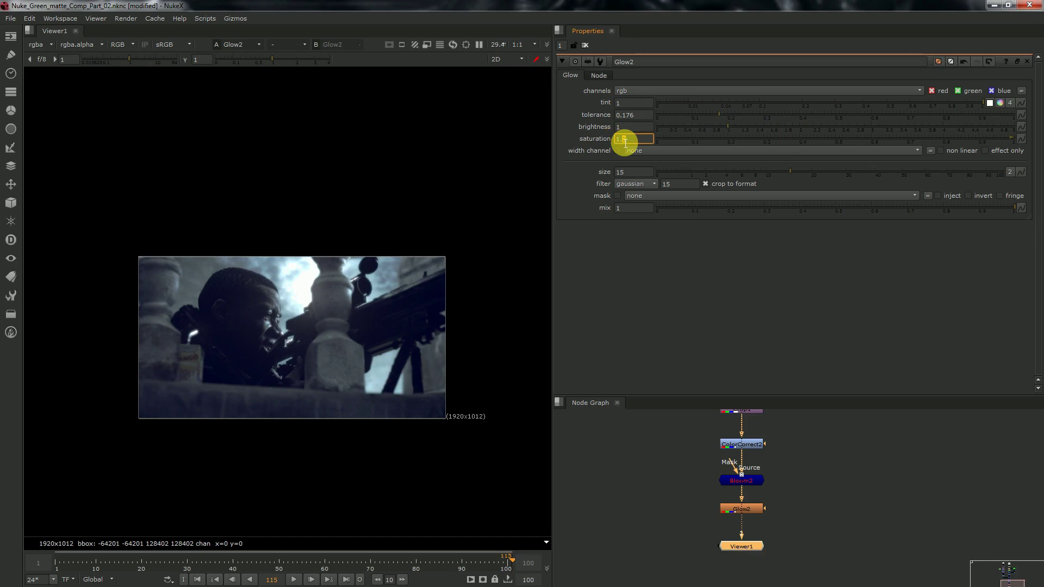
{"action": "left_click", "coordinate": [632, 174]}
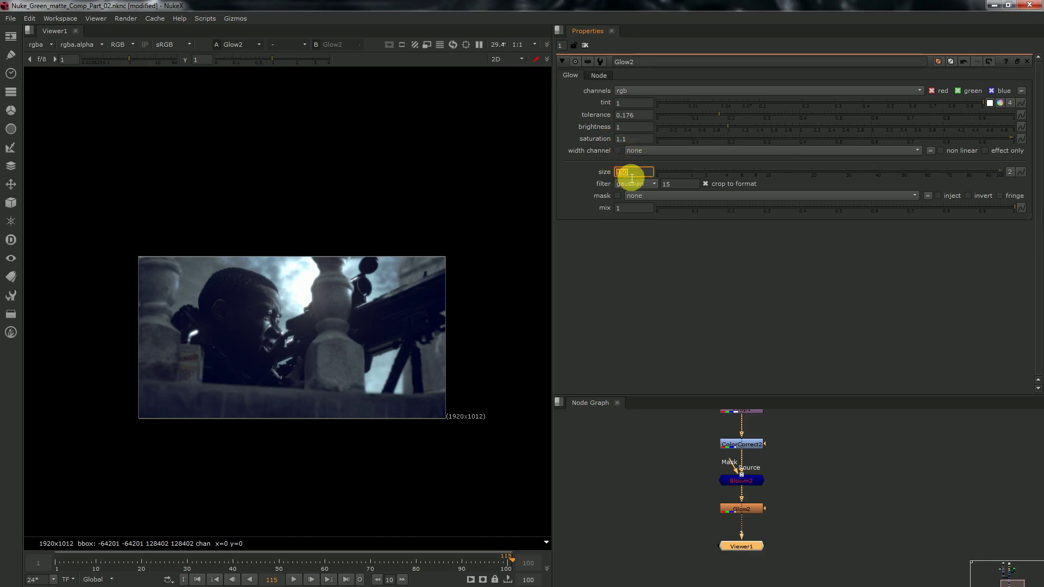
{"action": "left_click_drag", "start_coordinate": [722, 210], "coordinate": [690, 217]}
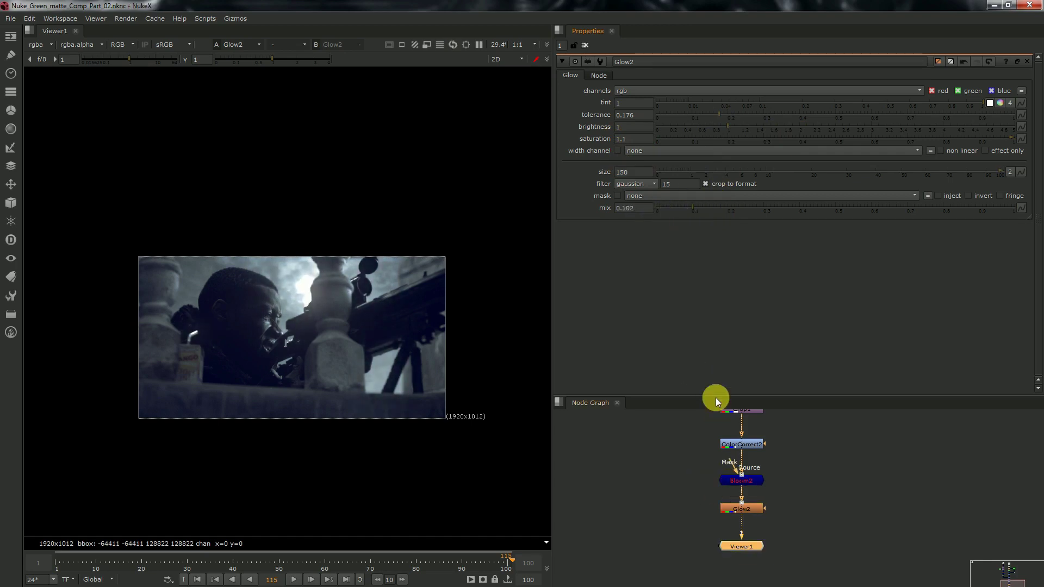
{"action": "left_click_drag", "start_coordinate": [716, 395], "coordinate": [727, 266]}
{"action": "left_click_drag", "start_coordinate": [737, 415], "coordinate": [746, 553]}
- Add a Keyer fed from Glow2, invert it, and tune its luminance range thresholds
{"action": "left_click", "coordinate": [803, 392]}
{"action": "key", "text": "Tab"}
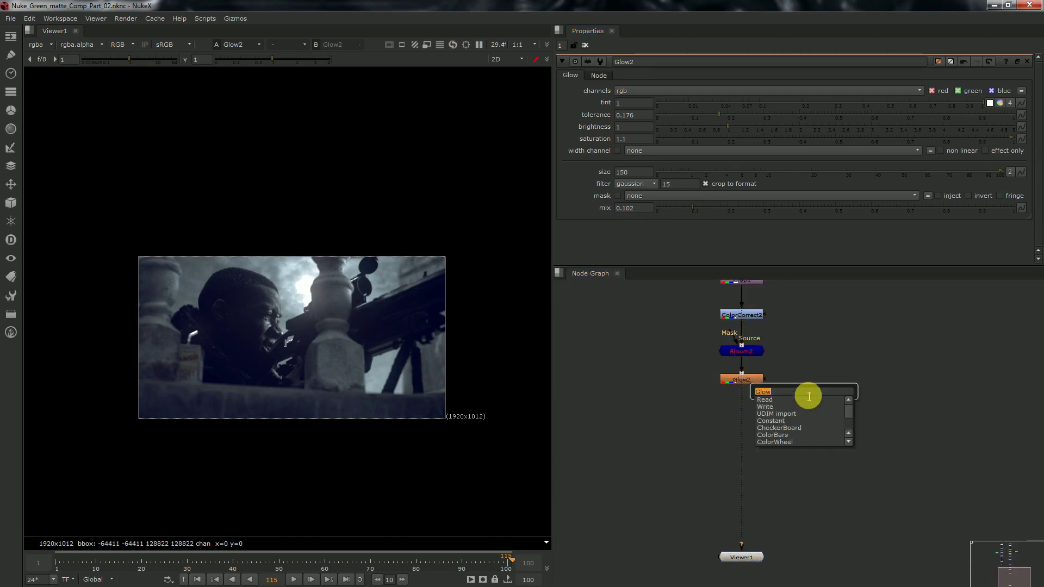
{"action": "type", "text": "keyer"}
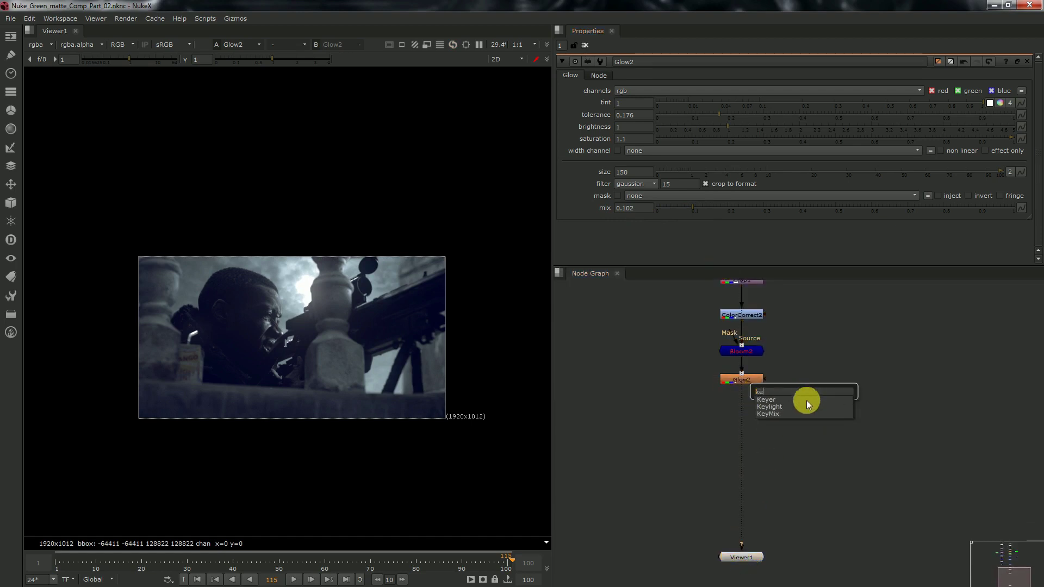
{"action": "key", "text": "Return"}
{"action": "mouse_move", "coordinate": [797, 386]}
{"action": "left_mouse_down"}
{"action": "mouse_move", "coordinate": [755, 377]}
{"action": "mouse_move", "coordinate": [805, 387]}
{"action": "left_mouse_up"}
{"action": "key", "text": "1"}
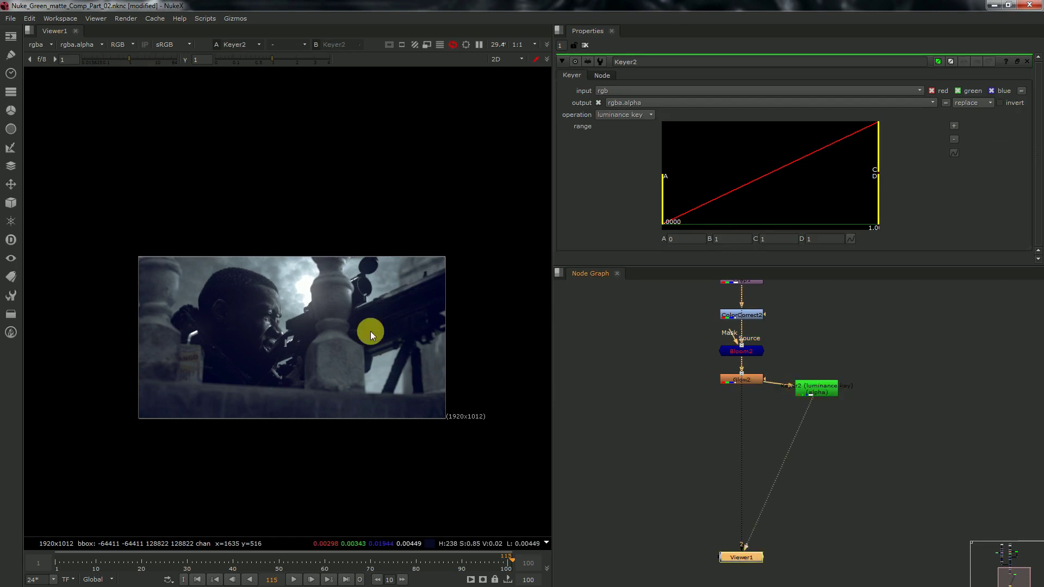
{"action": "left_click_drag", "start_coordinate": [667, 194], "coordinate": [706, 200]}
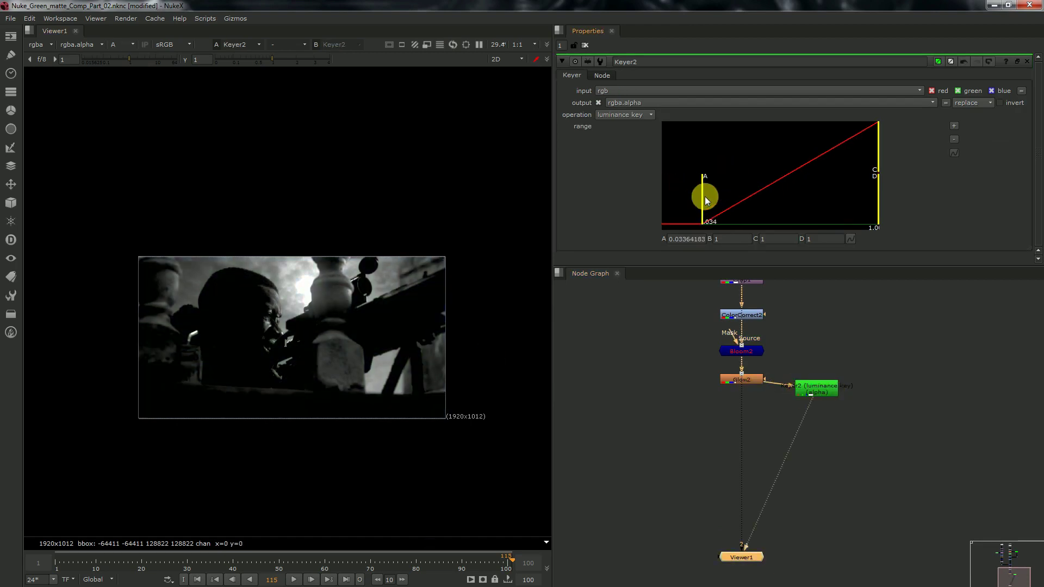
{"action": "left_click", "coordinate": [1000, 102]}
{"action": "left_click_drag", "start_coordinate": [877, 152], "coordinate": [769, 145]}
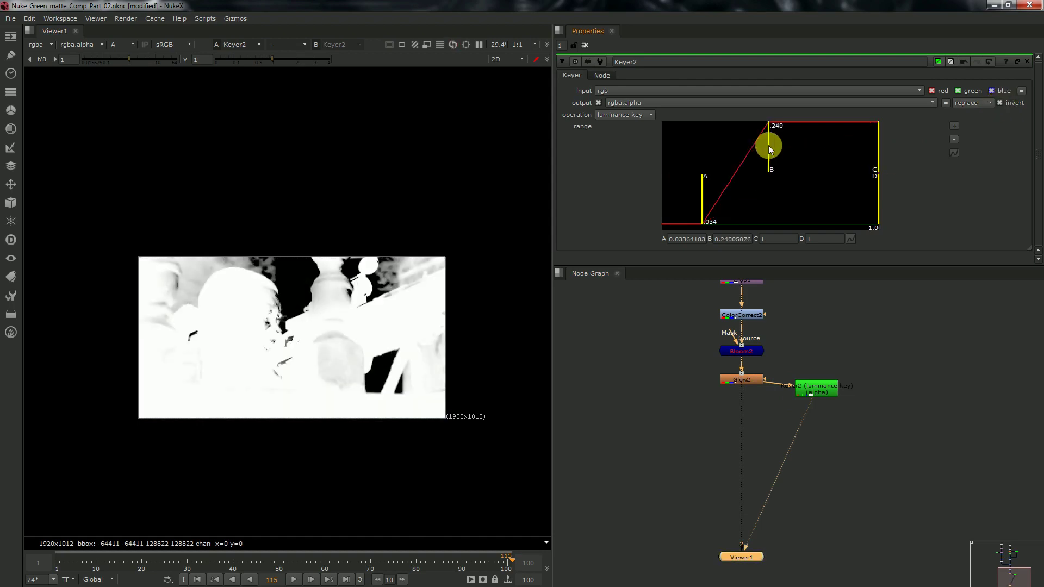
{"action": "mouse_move", "coordinate": [703, 177]}
{"action": "left_mouse_down"}
{"action": "mouse_move", "coordinate": [669, 183]}
{"action": "mouse_move", "coordinate": [712, 189]}
{"action": "left_mouse_up"}
{"action": "left_click_drag", "start_coordinate": [759, 140], "coordinate": [766, 140]}
- Create Copy1 below Glow2, routing the Keyer's alpha matte into it via a dot
{"action": "left_click_drag", "start_coordinate": [816, 393], "coordinate": [827, 431]}
{"action": "key", "text": "k"}
{"action": "left_click_drag", "start_coordinate": [826, 371], "coordinate": [826, 381]}
{"action": "left_click", "coordinate": [750, 438]}
- Add a Kodak 5248 Grain node below Copy1 and compare with it disabled
{"action": "key", "text": "a"}
{"action": "left_click", "coordinate": [746, 440]}
{"action": "key", "text": "Tab"}
{"action": "type", "text": "gra"}
{"action": "left_click", "coordinate": [748, 451]}
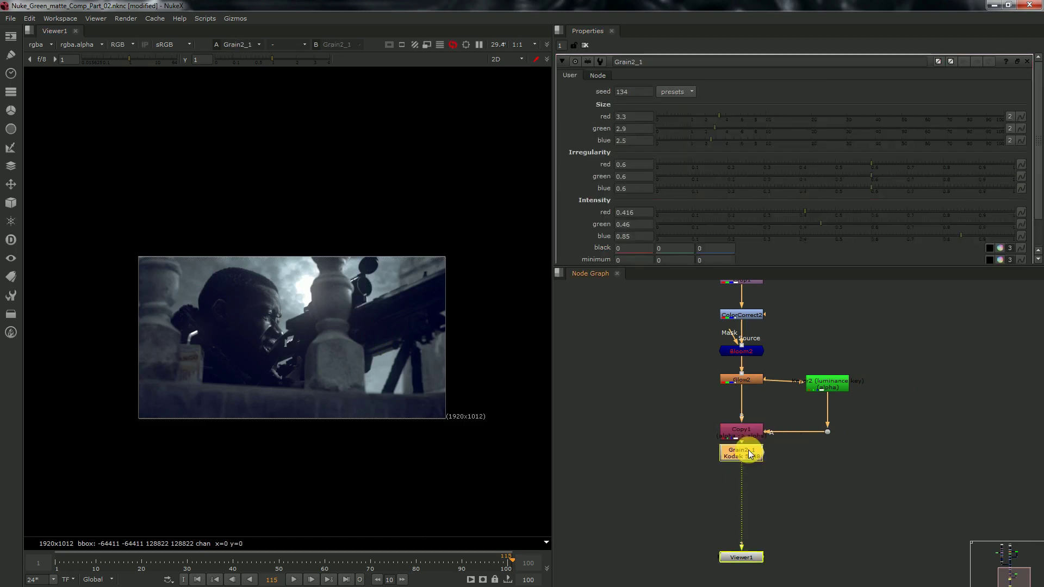
{"action": "scroll", "coordinate": [329, 318], "scroll_direction": "up", "scroll_amount": 3}
{"action": "scroll", "coordinate": [207, 311], "scroll_direction": "up", "scroll_amount": 4}
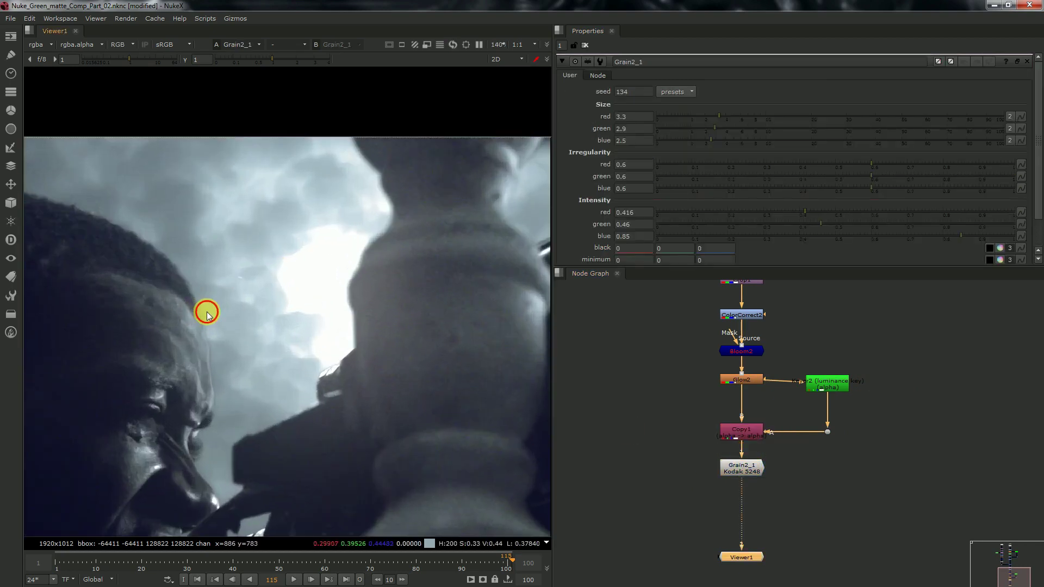
{"action": "key", "text": "b"}
{"action": "left_click", "coordinate": [760, 469]}
{"action": "key", "text": "d"}
- Retune Keyer2's key range, setting the low threshold to 0
{"action": "double_click", "coordinate": [758, 430]}
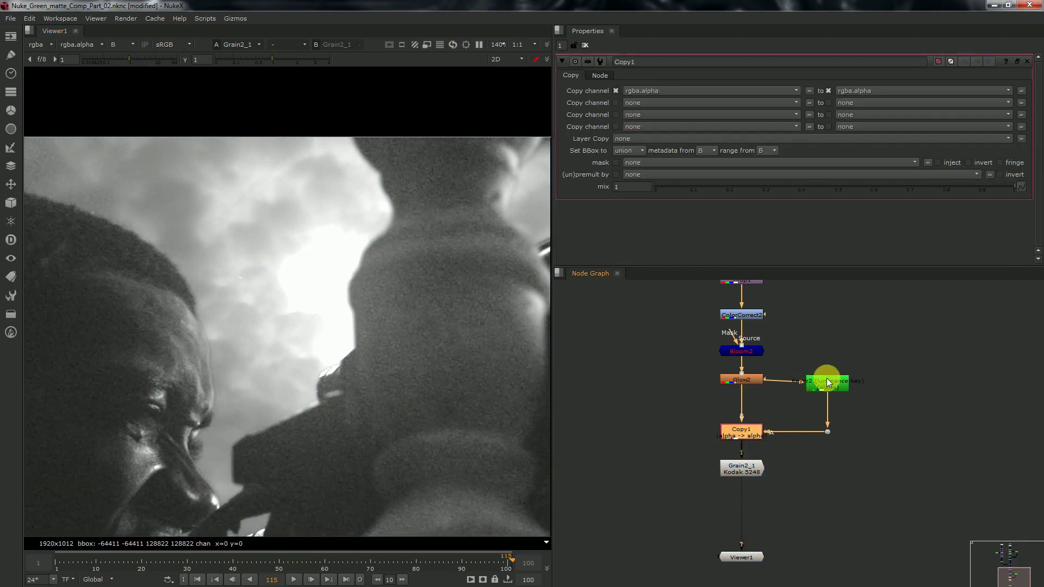
{"action": "double_click", "coordinate": [827, 384]}
{"action": "left_click", "coordinate": [776, 160]}
{"action": "left_click_drag", "start_coordinate": [710, 179], "coordinate": [689, 191]}
{"action": "left_click_drag", "start_coordinate": [778, 169], "coordinate": [840, 185]}
{"action": "key", "text": "ctrl+z"}
{"action": "left_click_drag", "start_coordinate": [697, 215], "coordinate": [658, 221]}
{"action": "key", "text": "b"}
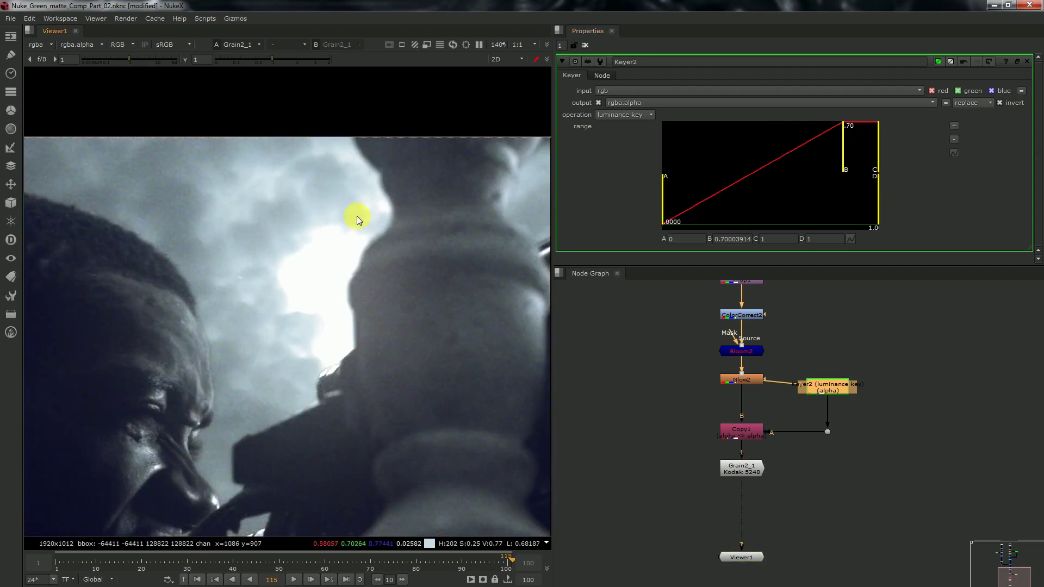
{"action": "scroll", "coordinate": [356, 216], "scroll_direction": "down", "scroll_amount": 3}
- Set the grain's red and green sizes to 0.5 and 1.2, applied through alpha
{"action": "double_click", "coordinate": [742, 469]}
{"action": "left_click", "coordinate": [806, 463]}
{"action": "left_click_drag", "start_coordinate": [750, 376], "coordinate": [757, 391]}
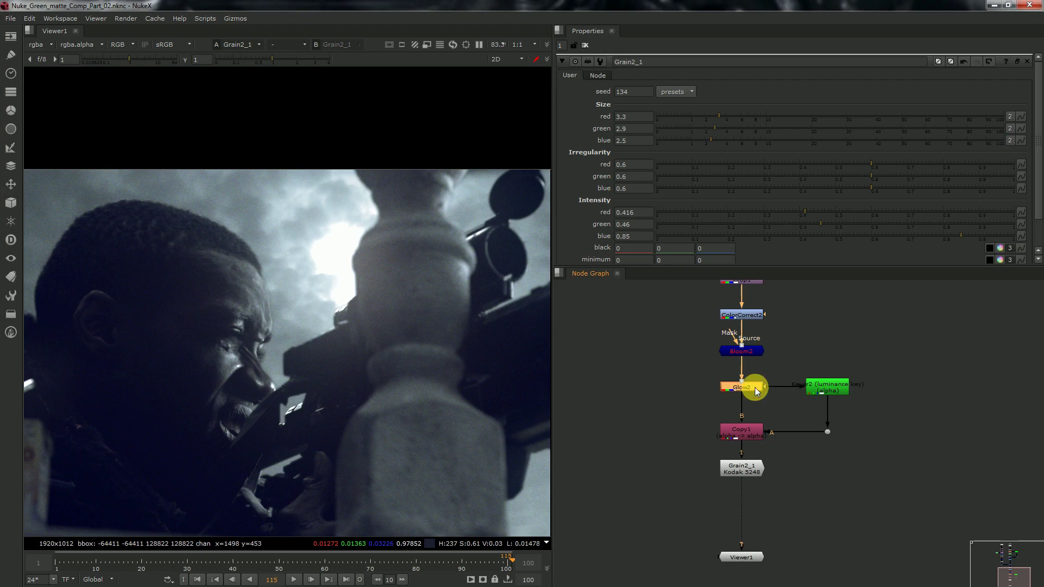
{"action": "left_click", "coordinate": [744, 467]}
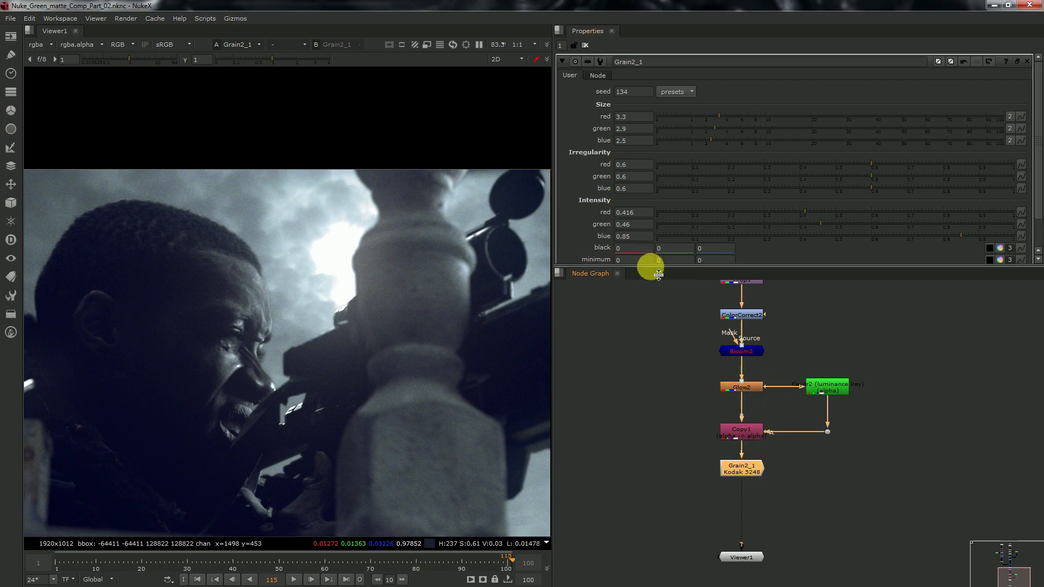
{"action": "left_click_drag", "start_coordinate": [659, 274], "coordinate": [655, 319]}
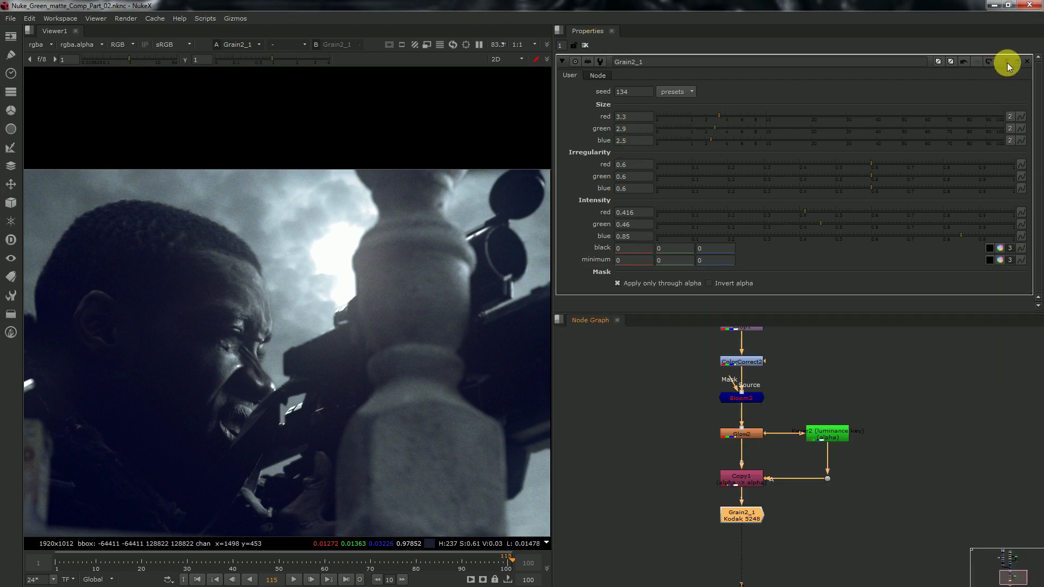
{"action": "left_click", "coordinate": [635, 122]}
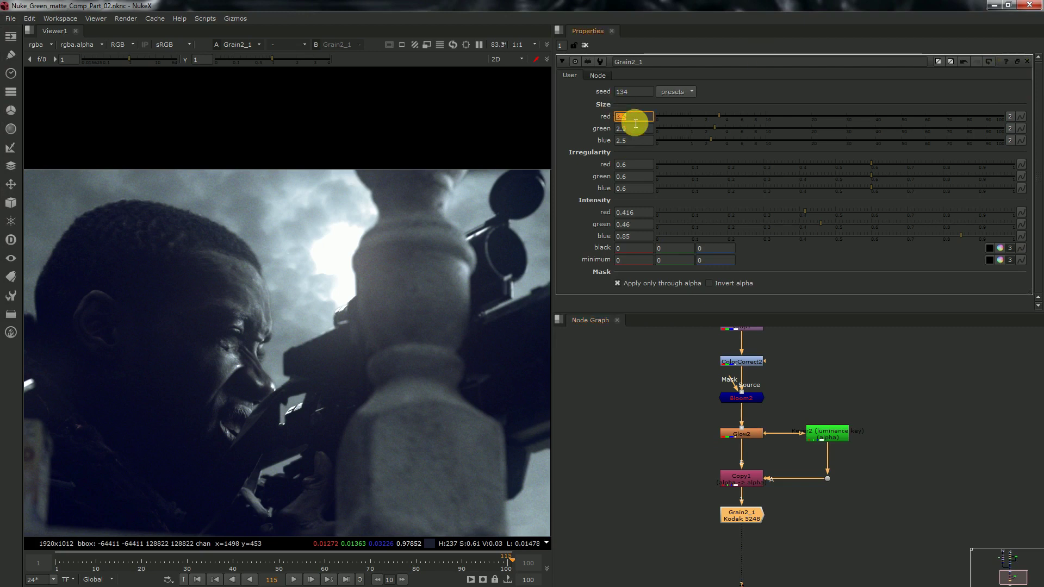
{"action": "type", "text": ".5"}
{"action": "left_click", "coordinate": [638, 133]}
{"action": "type", "text": "1.2"}
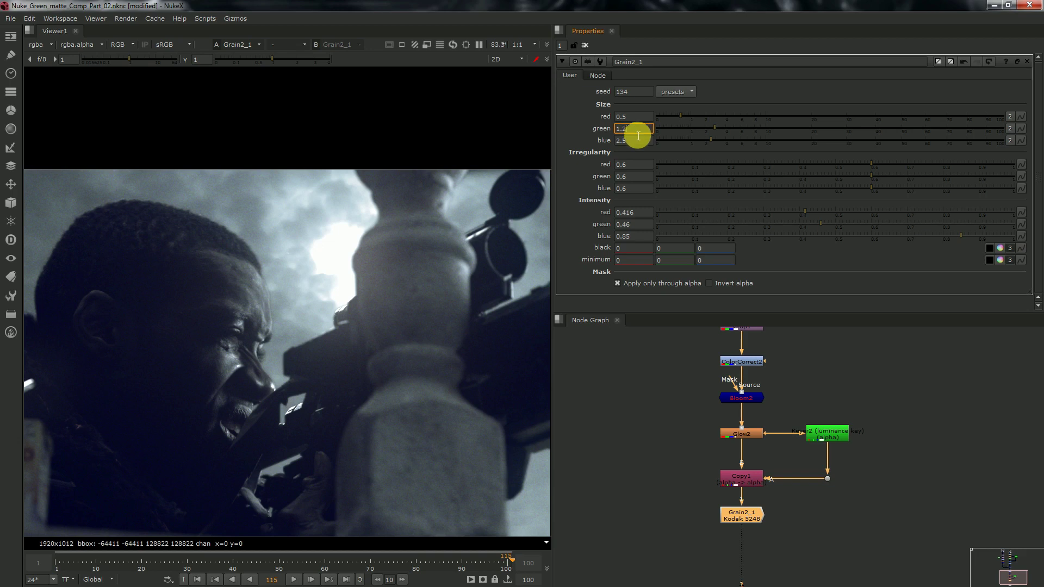
{"action": "left_click", "coordinate": [637, 144]}
- Lower the grain's red and green intensities, green to 0.3
{"action": "left_click", "coordinate": [628, 216]}
{"action": "type", "text": "1"}
{"action": "left_click", "coordinate": [634, 225]}
{"action": "left_click", "coordinate": [632, 213]}
{"action": "type", "text": ".1"}
{"action": "left_click", "coordinate": [642, 228]}
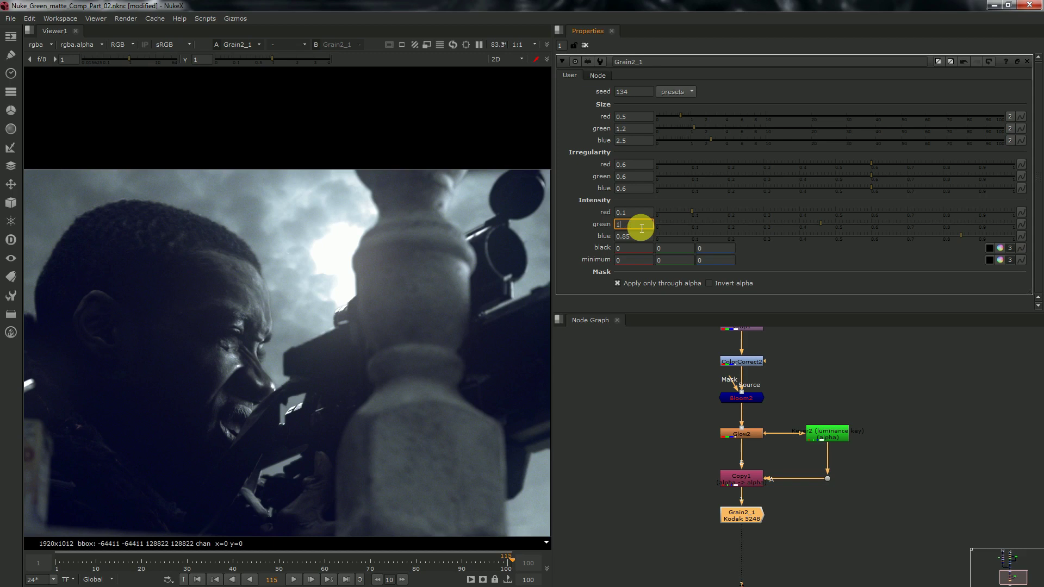
{"action": "key", "text": "Tab"}
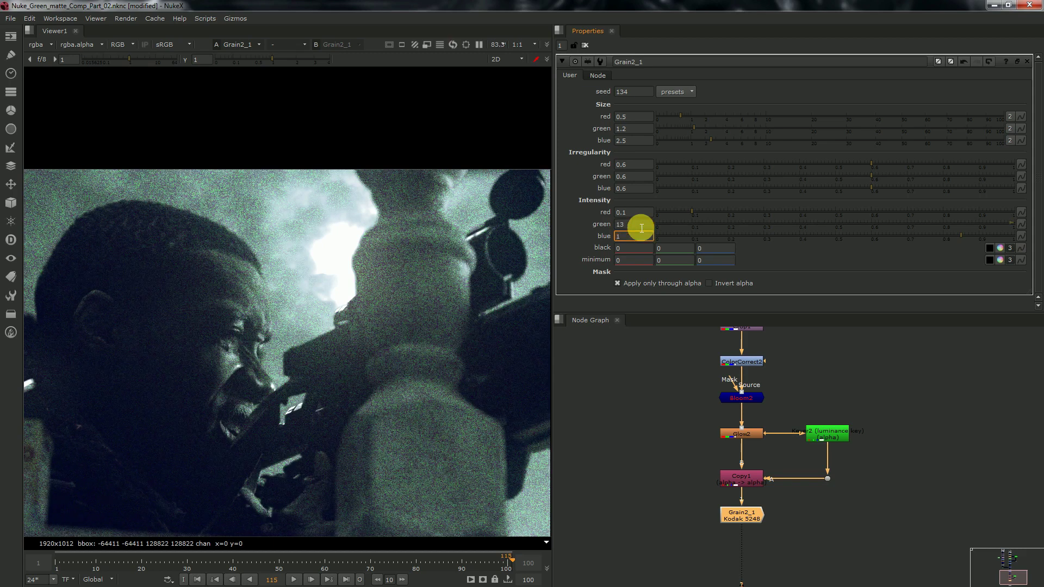
{"action": "left_click", "coordinate": [642, 228]}
{"action": "key", "text": "Return"}
{"action": "left_click", "coordinate": [644, 237]}
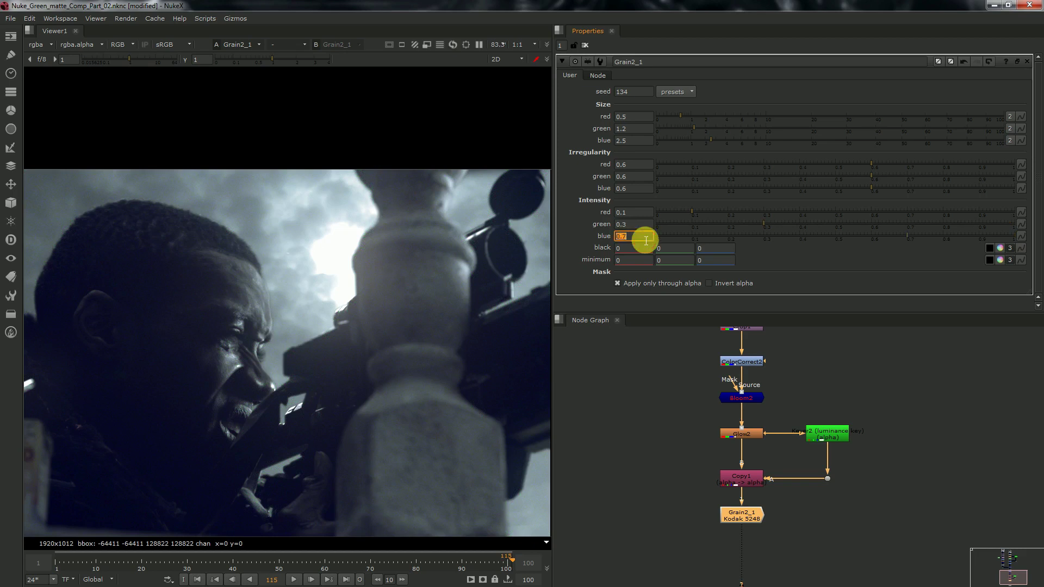
- Compare grain per channel, then set red intensity 0.192, blue size 2.45, lower blue intensity
{"action": "key", "text": "g"}
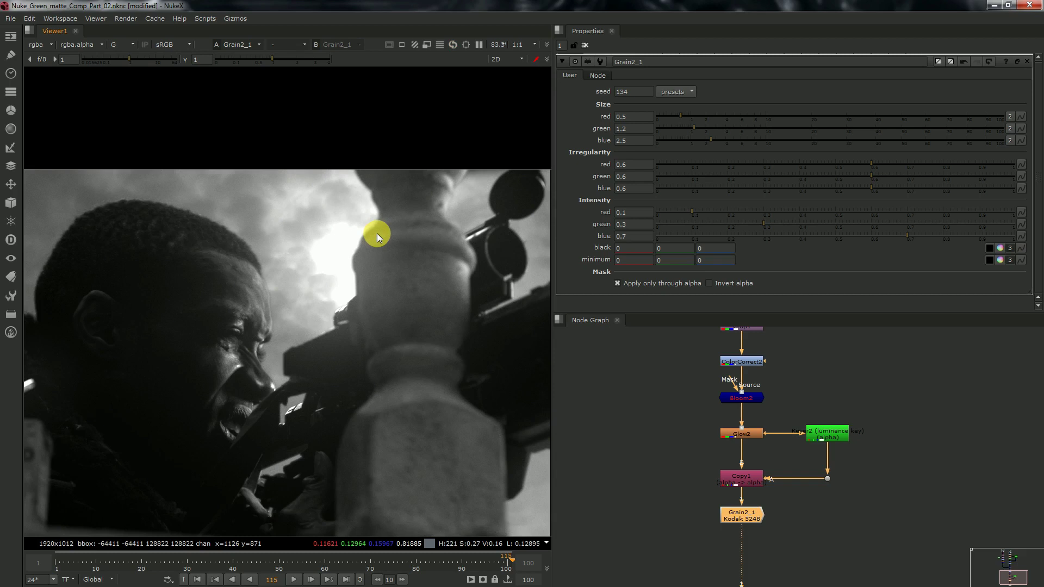
{"action": "key", "text": "d"}
{"action": "key", "text": "d"}
{"action": "key", "text": "d"}
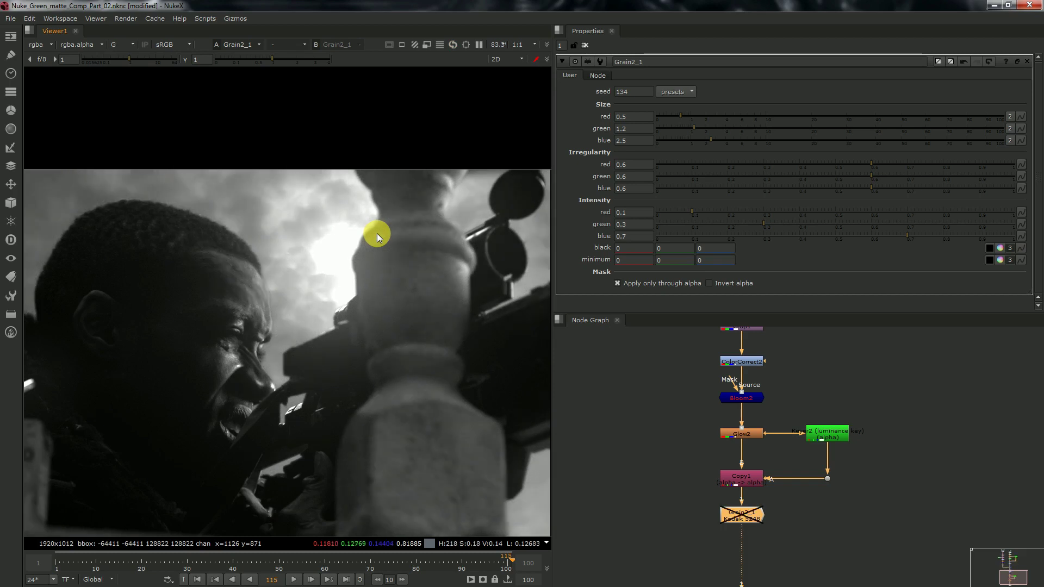
{"action": "key", "text": "d"}
{"action": "scroll", "coordinate": [419, 243], "scroll_direction": "up", "scroll_amount": 3}
{"action": "key", "text": "r"}
{"action": "key", "text": "d"}
{"action": "key", "text": "d"}
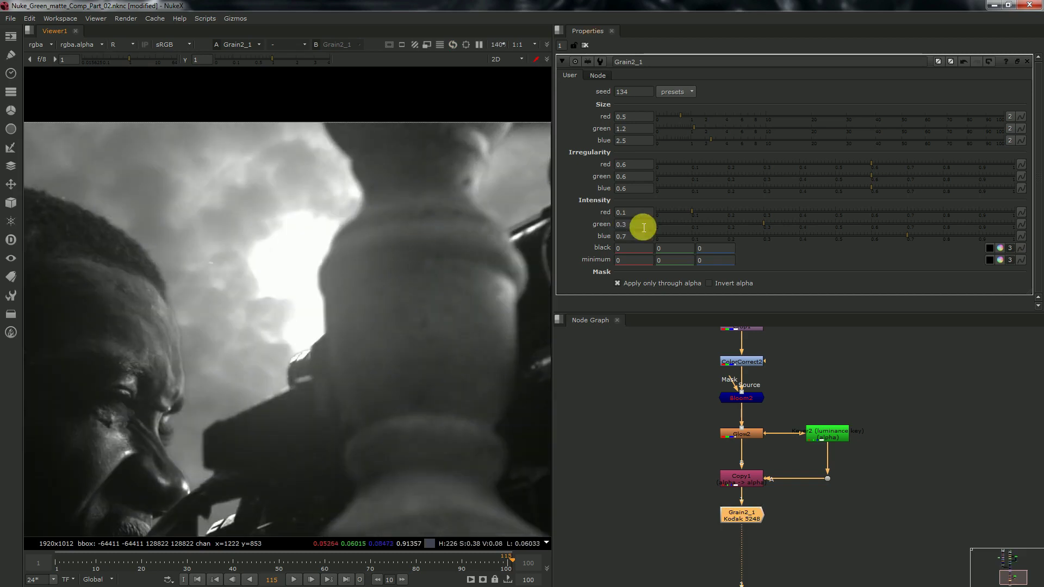
{"action": "left_click", "coordinate": [725, 212]}
{"action": "key", "text": "r"}
{"action": "key", "text": "f"}
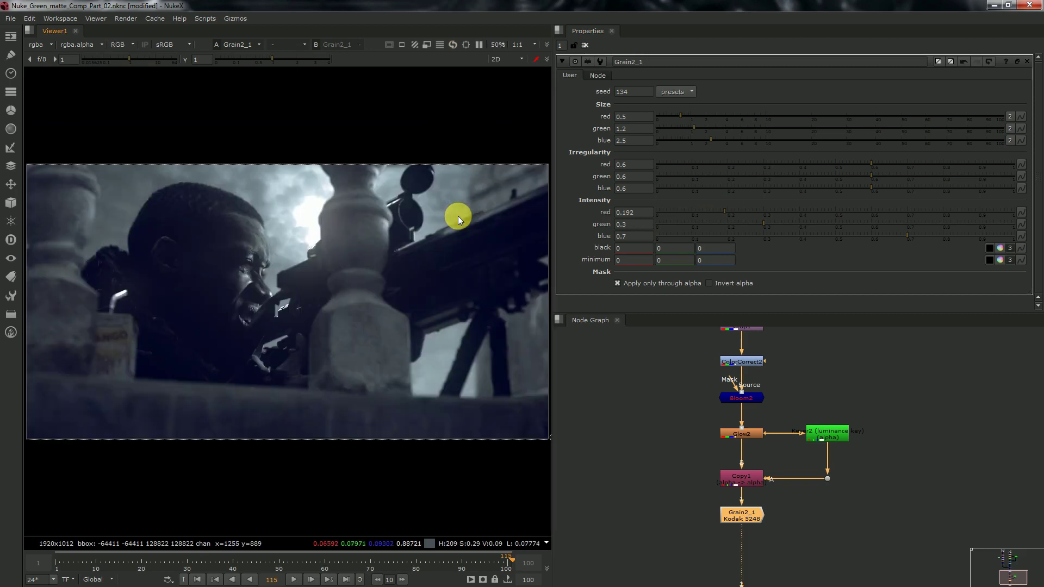
{"action": "left_click", "coordinate": [710, 140]}
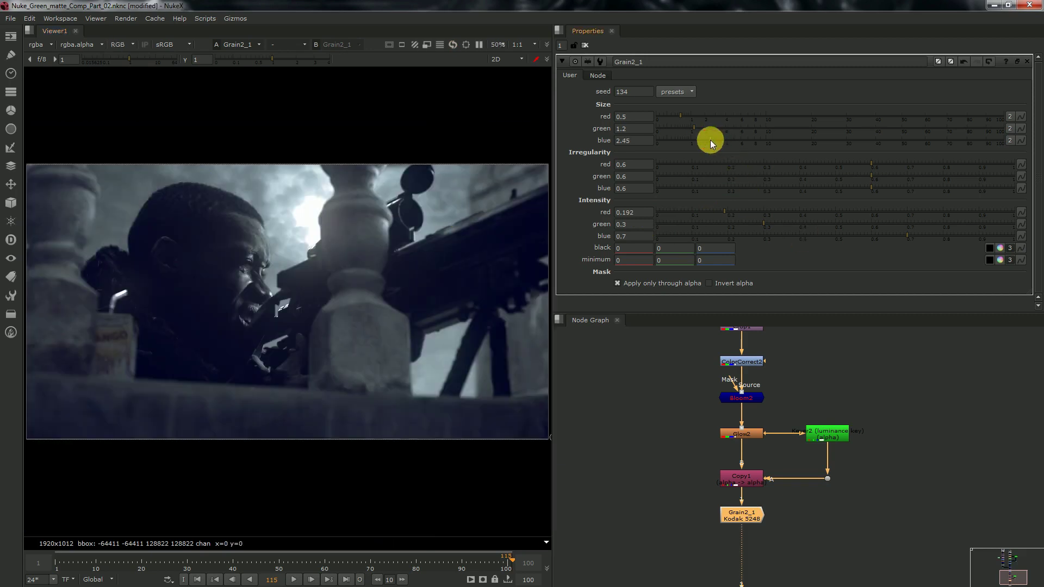
{"action": "left_click", "coordinate": [873, 237]}
{"action": "scroll", "coordinate": [782, 413], "scroll_direction": "down", "scroll_amount": 3}
- Add a Crop node at the end of the comp and deselect it
{"action": "key", "text": "Tab"}
{"action": "type", "text": "cr"}
{"action": "left_click", "coordinate": [765, 481]}
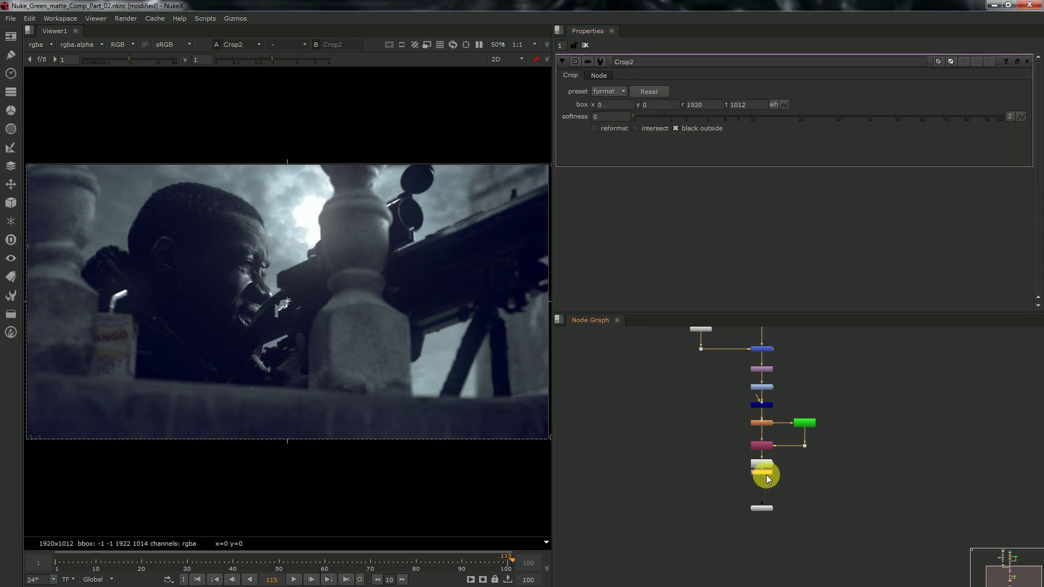
{"action": "left_click", "coordinate": [748, 485]}
{"action": "scroll", "coordinate": [752, 482], "scroll_direction": "down", "scroll_amount": 6}
{"action": "scroll", "coordinate": [758, 403], "scroll_direction": "up", "scroll_amount": 5}
- Flip the viewer between the Read10 plate and the Crop2 comp, framing the soldier's head and gun
{"action": "left_click", "coordinate": [750, 404]}
{"action": "key", "text": "1"}
{"action": "key", "text": "2"}
{"action": "key", "text": "1"}
{"action": "key", "text": "2"}
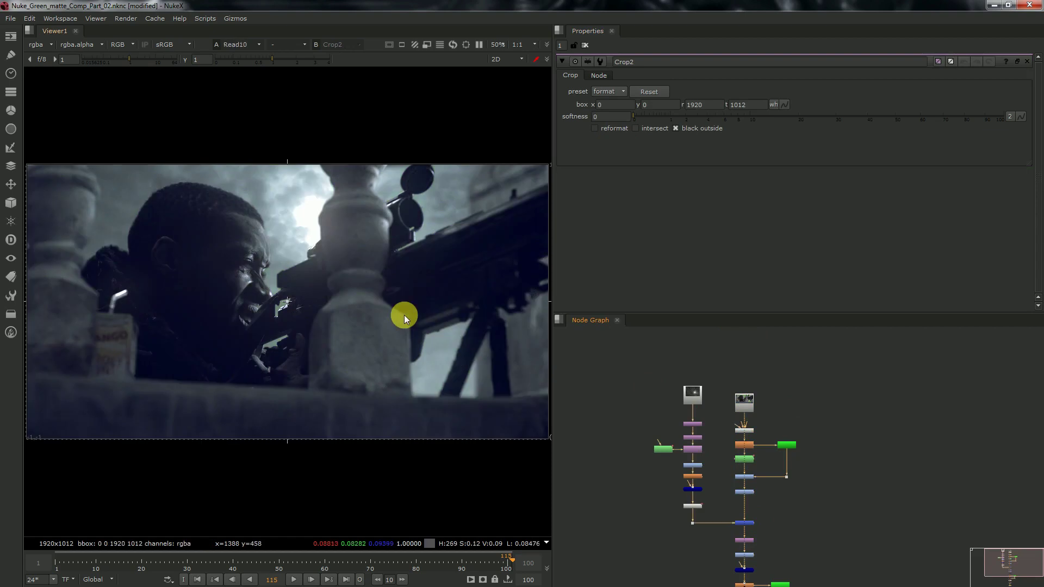
{"action": "key", "text": "1"}
{"action": "scroll", "coordinate": [272, 244], "scroll_direction": "up", "scroll_amount": 10}
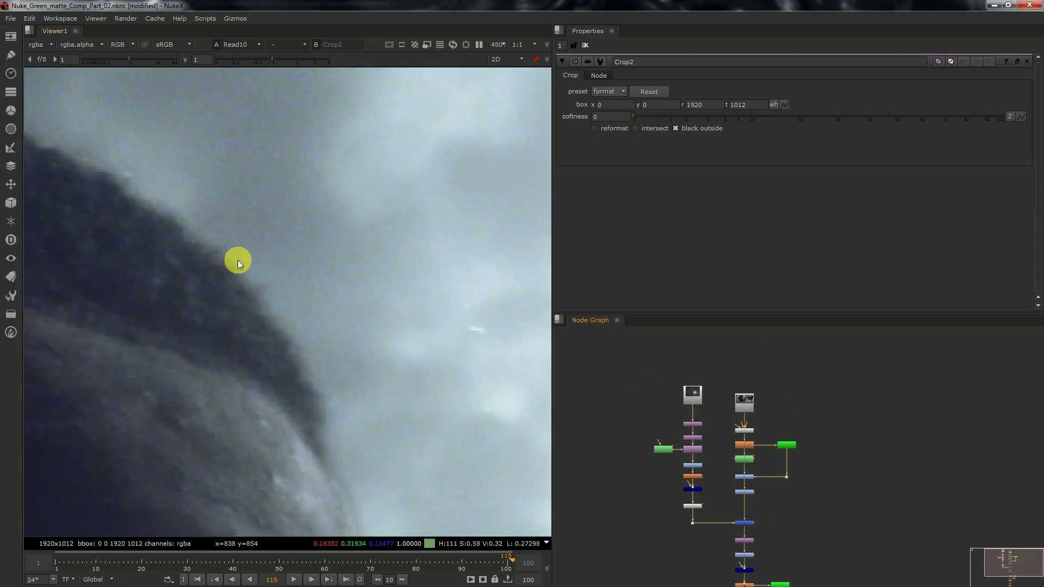
{"action": "key", "text": "2"}
{"action": "scroll", "coordinate": [361, 198], "scroll_direction": "down", "scroll_amount": 6}
{"action": "middle_click_drag", "start_coordinate": [145, 154], "coordinate": [369, 236]}
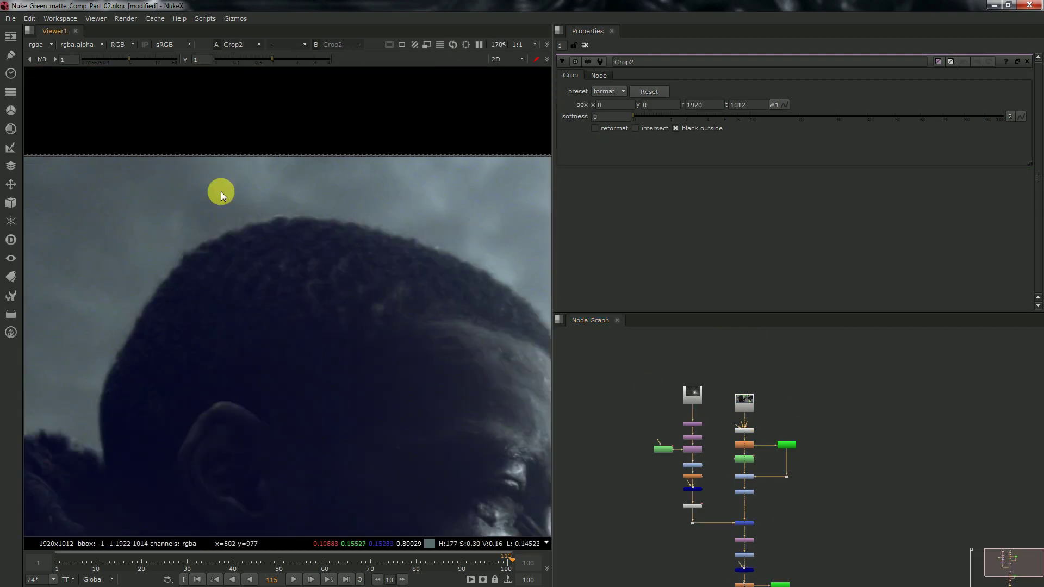
{"action": "key", "text": "1"}
{"action": "scroll", "coordinate": [218, 235], "scroll_direction": "up", "scroll_amount": 4}
{"action": "key", "text": "2"}
{"action": "scroll", "coordinate": [199, 157], "scroll_direction": "down", "scroll_amount": 6}
{"action": "middle_click_drag", "start_coordinate": [383, 285], "coordinate": [183, 194]}
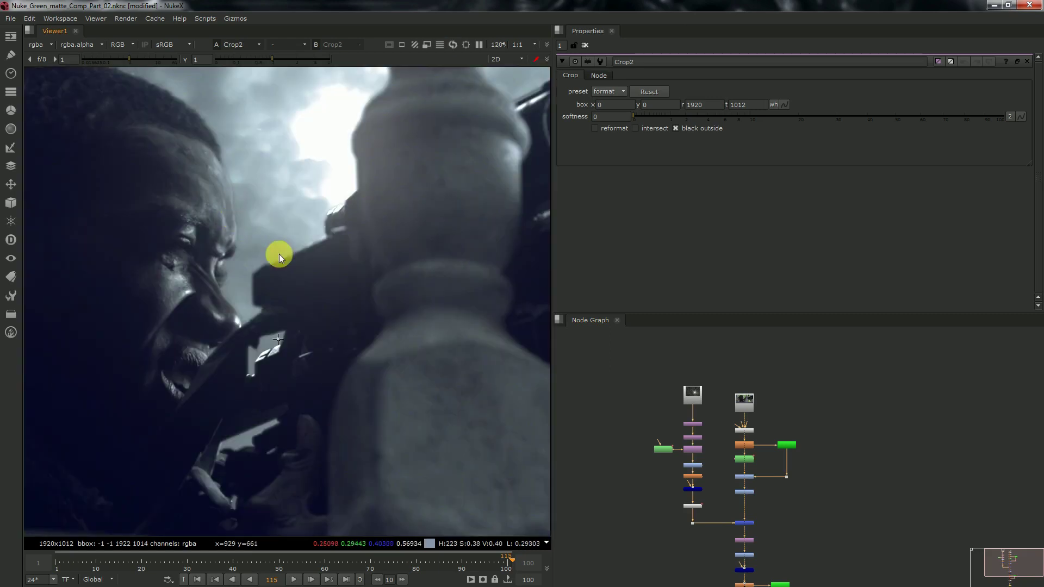
{"action": "scroll", "coordinate": [289, 280], "scroll_direction": "up", "scroll_amount": 5}
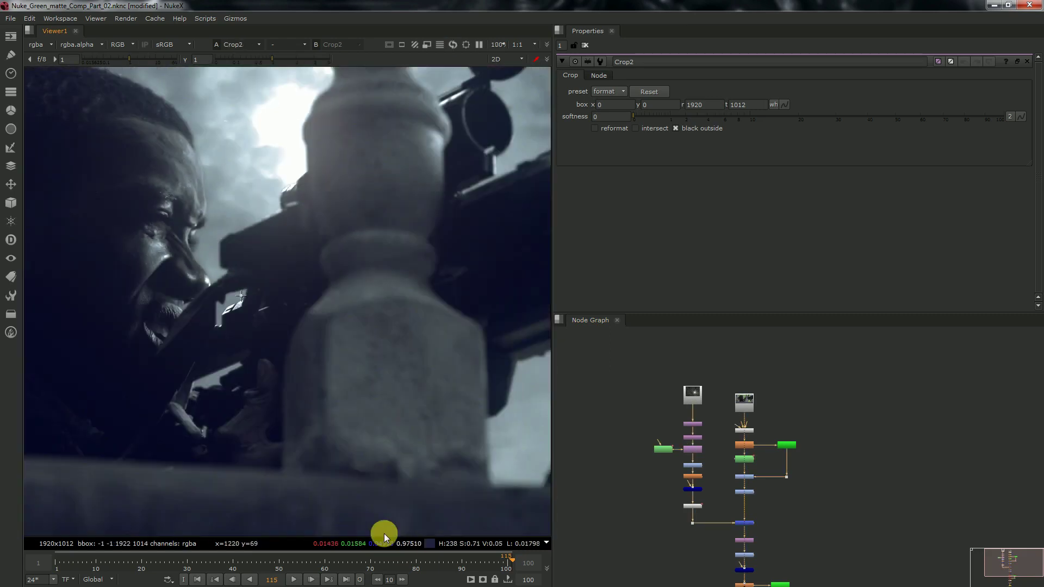
- At frame 37, keep comparing plate and Crop2 comp, then enlarge the Node Graph panel
{"action": "left_click_drag", "start_coordinate": [350, 557], "coordinate": [220, 536]}
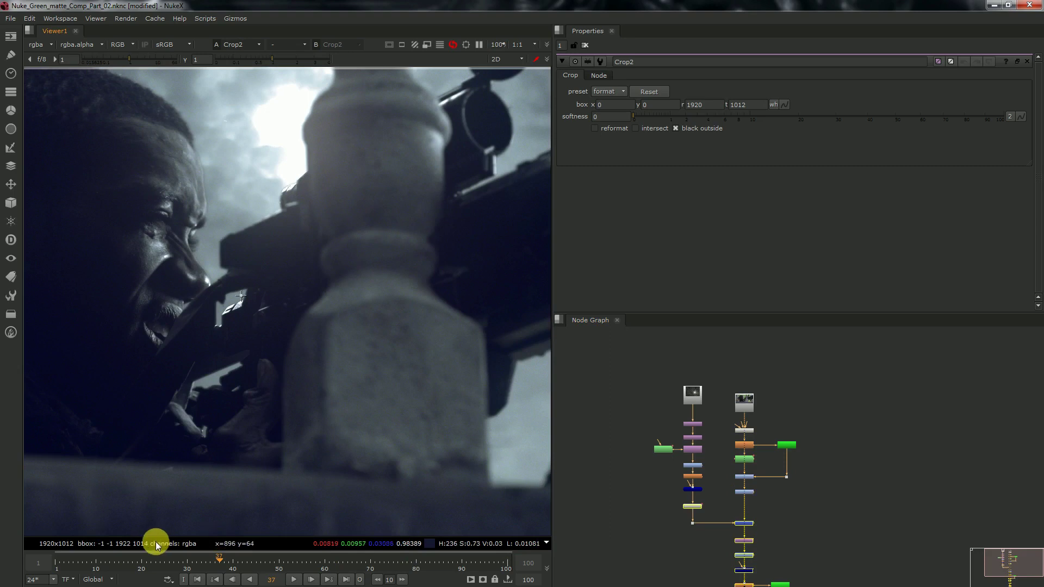
{"action": "scroll", "coordinate": [230, 240], "scroll_direction": "down", "scroll_amount": 2}
{"action": "key", "text": "1"}
{"action": "key", "text": "2"}
{"action": "key", "text": "1"}
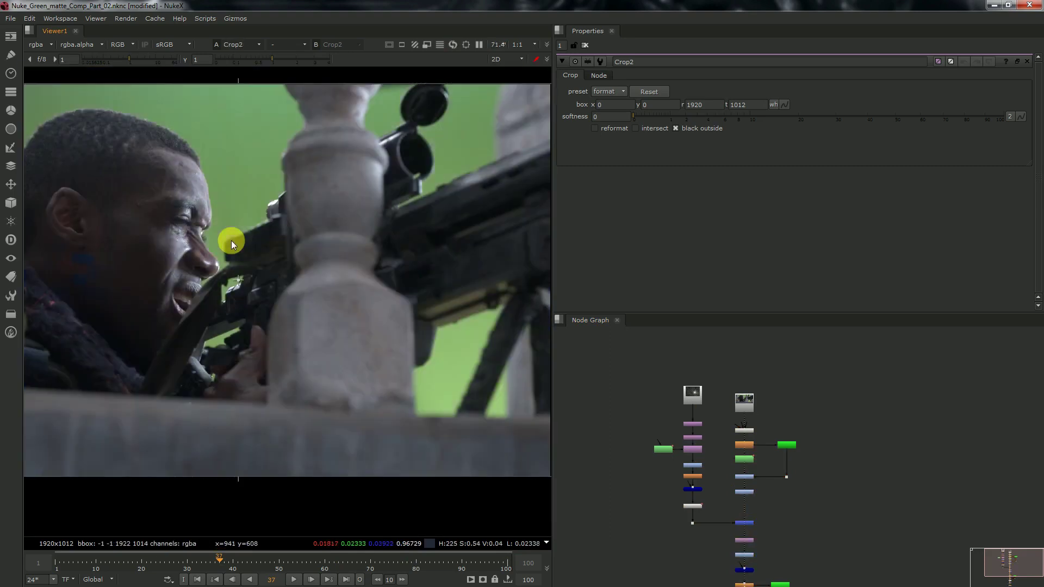
{"action": "key", "text": "2"}
{"action": "scroll", "coordinate": [426, 334], "scroll_direction": "up", "scroll_amount": 7}
{"action": "key", "text": "1"}
{"action": "key", "text": "2"}
{"action": "key", "text": "1"}
{"action": "key", "text": "1"}
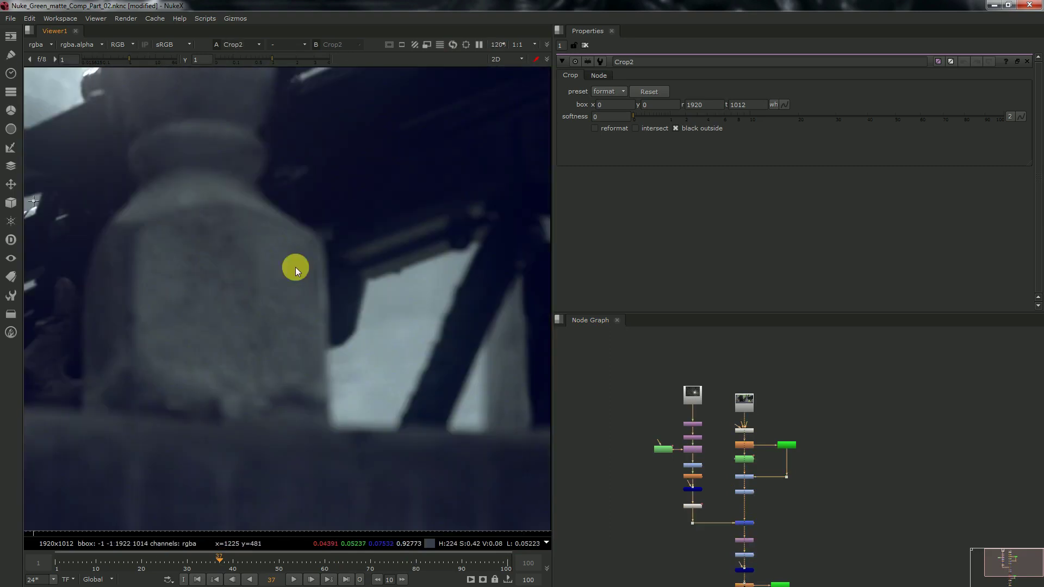
{"action": "scroll", "coordinate": [467, 390], "scroll_direction": "up", "scroll_amount": 3}
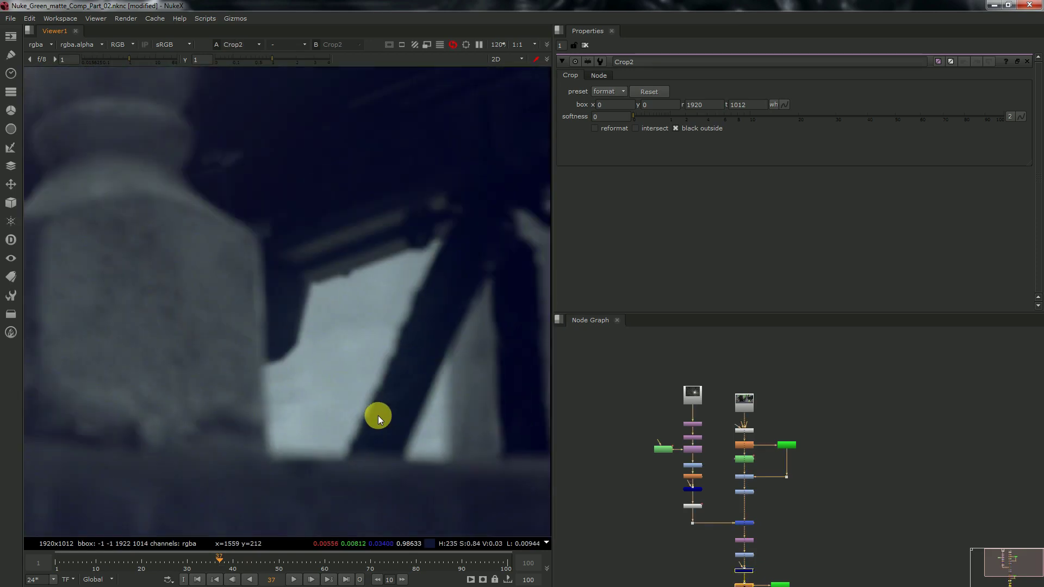
{"action": "scroll", "coordinate": [359, 289], "scroll_direction": "down", "scroll_amount": 1}
{"action": "key", "text": "2"}
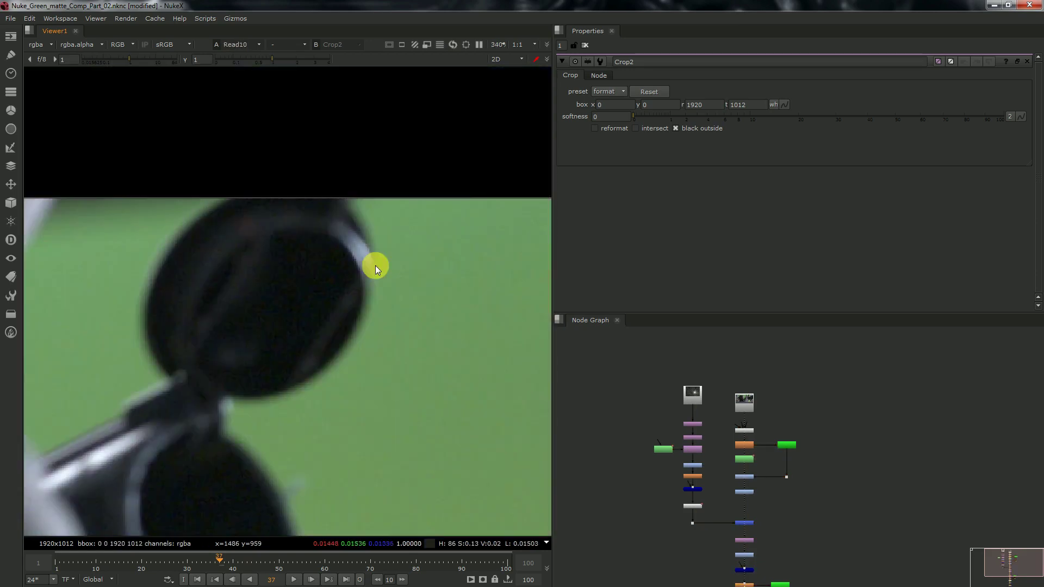
{"action": "key", "text": "1"}
{"action": "scroll", "coordinate": [438, 187], "scroll_direction": "down", "scroll_amount": 6}
{"action": "middle_click_drag", "start_coordinate": [127, 255], "coordinate": [341, 207]}
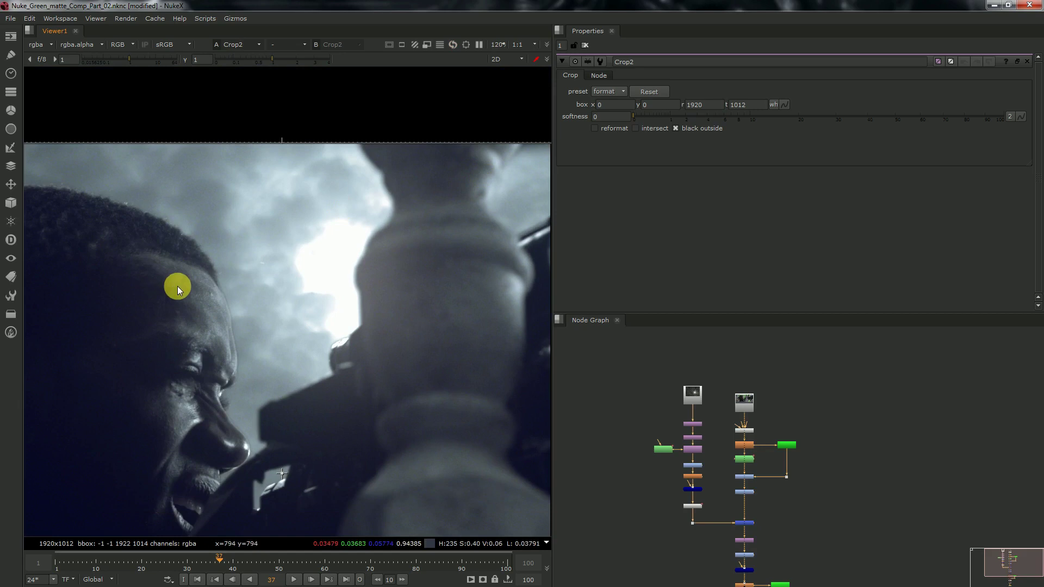
{"action": "scroll", "coordinate": [211, 252], "scroll_direction": "up", "scroll_amount": 2}
{"action": "scroll", "coordinate": [61, 337], "scroll_direction": "up", "scroll_amount": 1}
{"action": "scroll", "coordinate": [61, 337], "scroll_direction": "up", "scroll_amount": 4}
{"action": "key", "text": "2"}
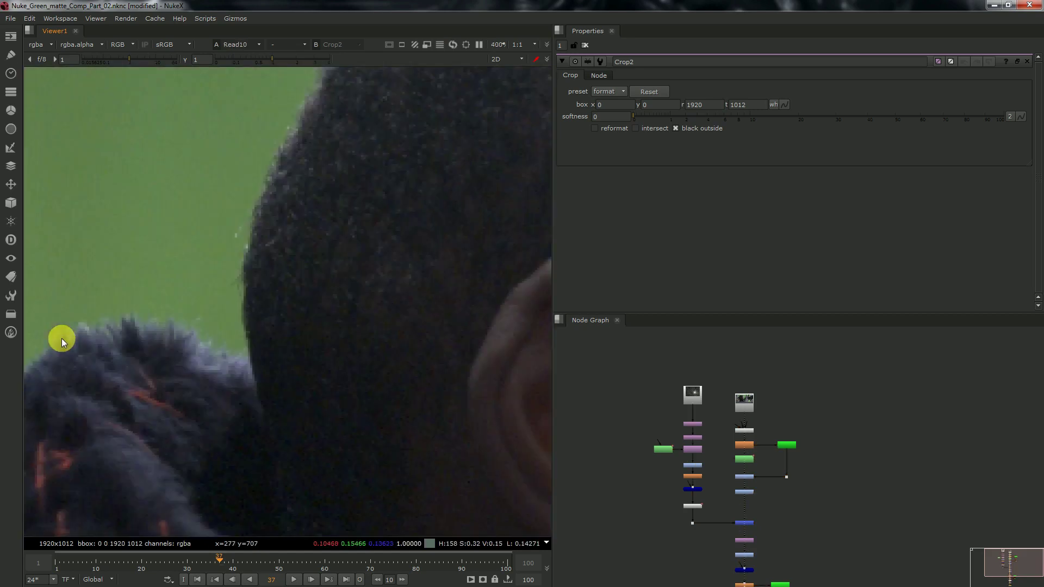
{"action": "key", "text": "1"}
{"action": "scroll", "coordinate": [358, 184], "scroll_direction": "down", "scroll_amount": 2}
{"action": "key", "text": "2"}
{"action": "key", "text": "1"}
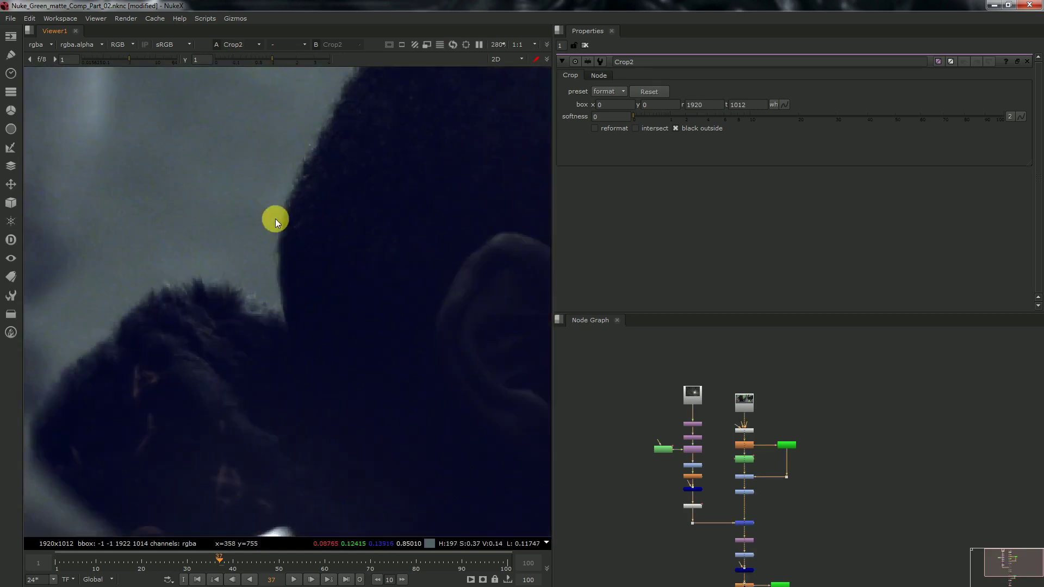
{"action": "scroll", "coordinate": [293, 269], "scroll_direction": "down", "scroll_amount": 1}
{"action": "key", "text": "2"}
{"action": "key", "text": "1"}
{"action": "scroll", "coordinate": [299, 270], "scroll_direction": "down", "scroll_amount": 1}
{"action": "left_click_drag", "start_coordinate": [658, 314], "coordinate": [707, 126]}
- Frame all nodes, clear the selection, and rebalance the viewer and Node Graph widths
{"action": "key", "text": "f"}
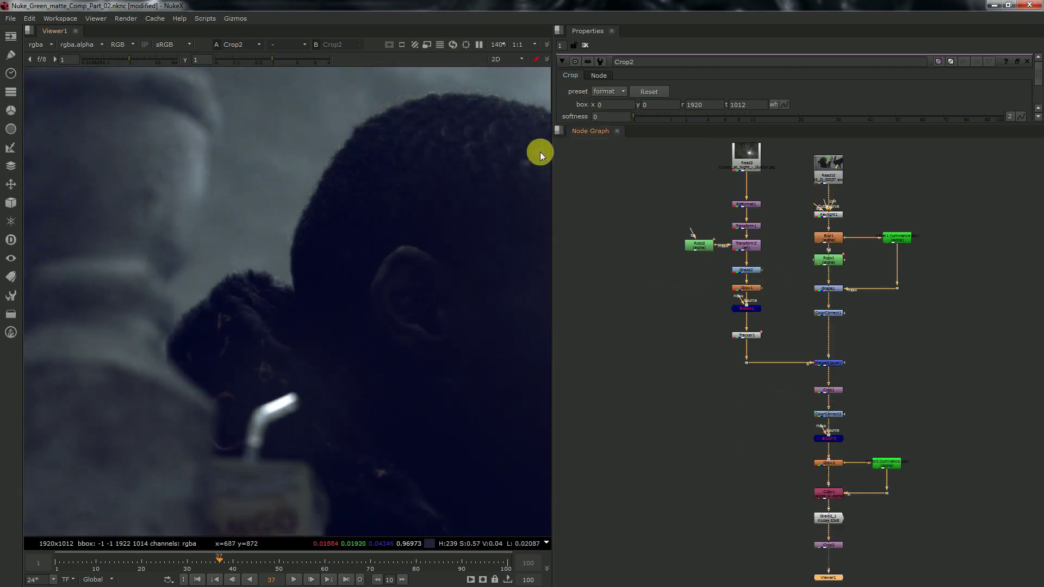
{"action": "left_click_drag", "start_coordinate": [553, 164], "coordinate": [544, 164]}
{"action": "left_click", "coordinate": [523, 171]}
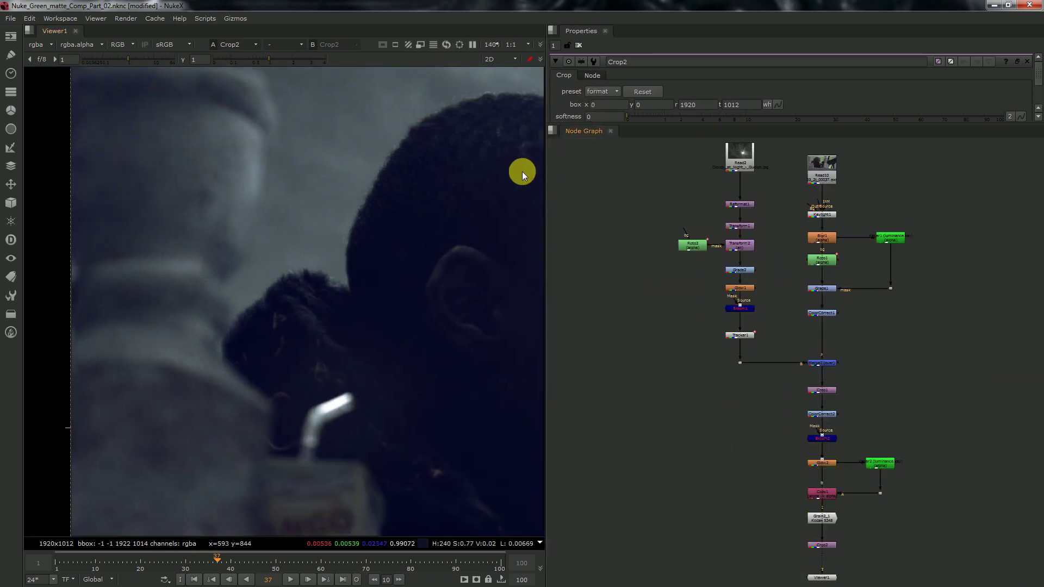
{"action": "scroll", "coordinate": [788, 220], "scroll_direction": "up", "scroll_amount": 5}
{"action": "scroll", "coordinate": [761, 228], "scroll_direction": "down", "scroll_amount": 3}
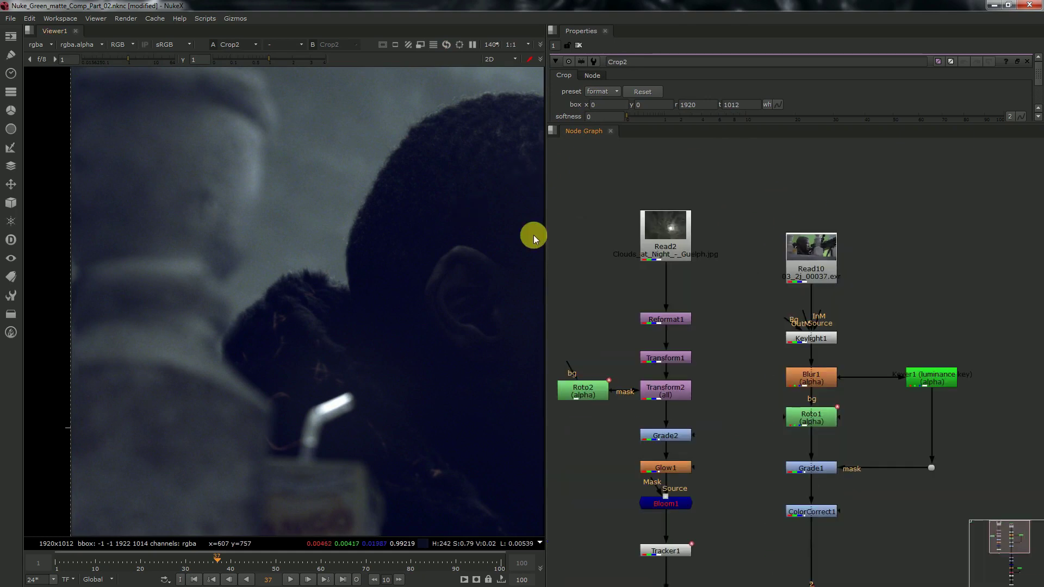
{"action": "left_click_drag", "start_coordinate": [545, 235], "coordinate": [260, 247]}
{"action": "scroll", "coordinate": [647, 253], "scroll_direction": "down", "scroll_amount": 4}
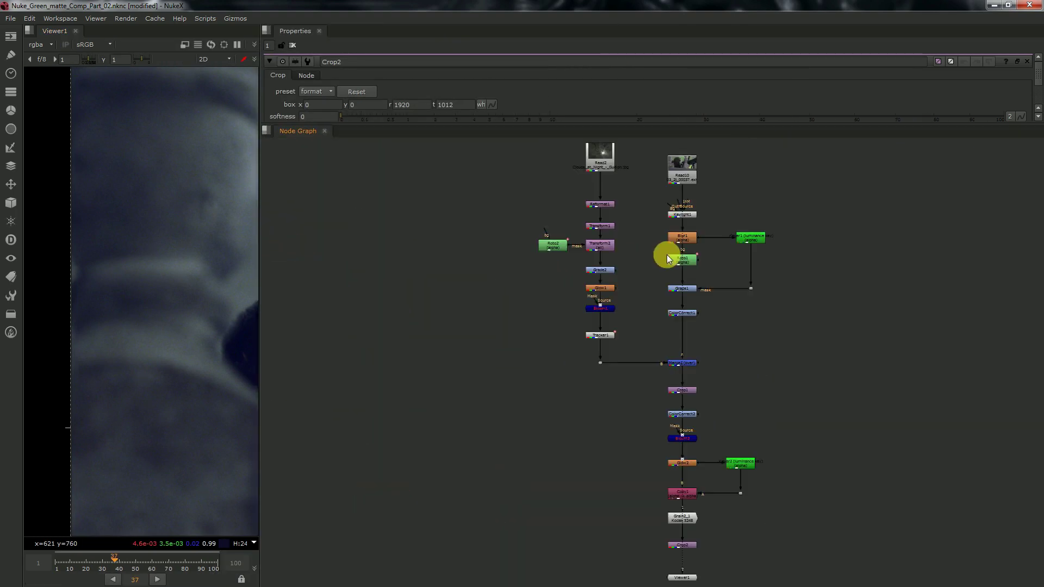
{"action": "scroll", "coordinate": [688, 184], "scroll_direction": "up", "scroll_amount": 4}
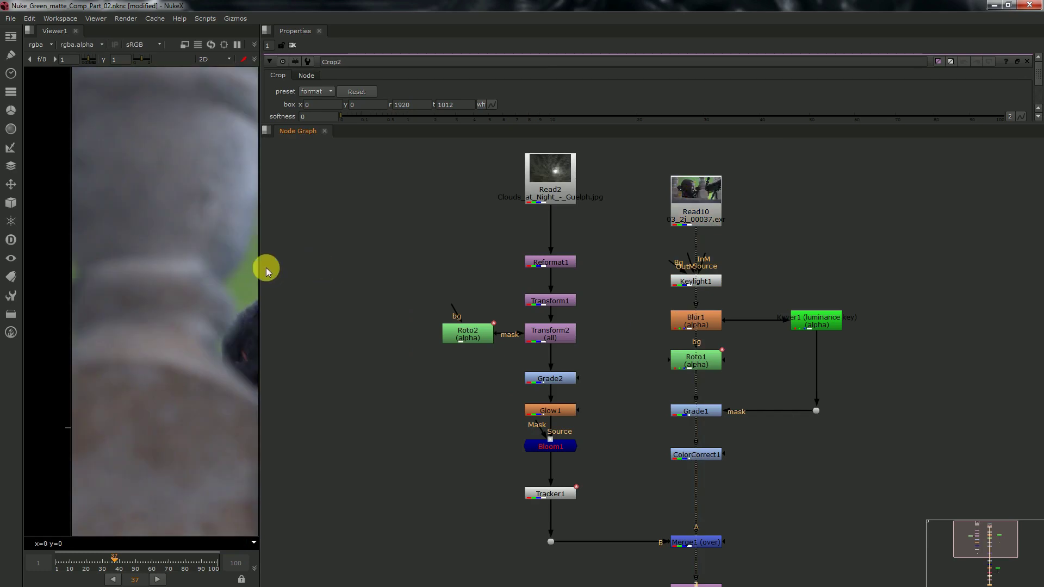
{"action": "left_click_drag", "start_coordinate": [258, 263], "coordinate": [510, 281]}
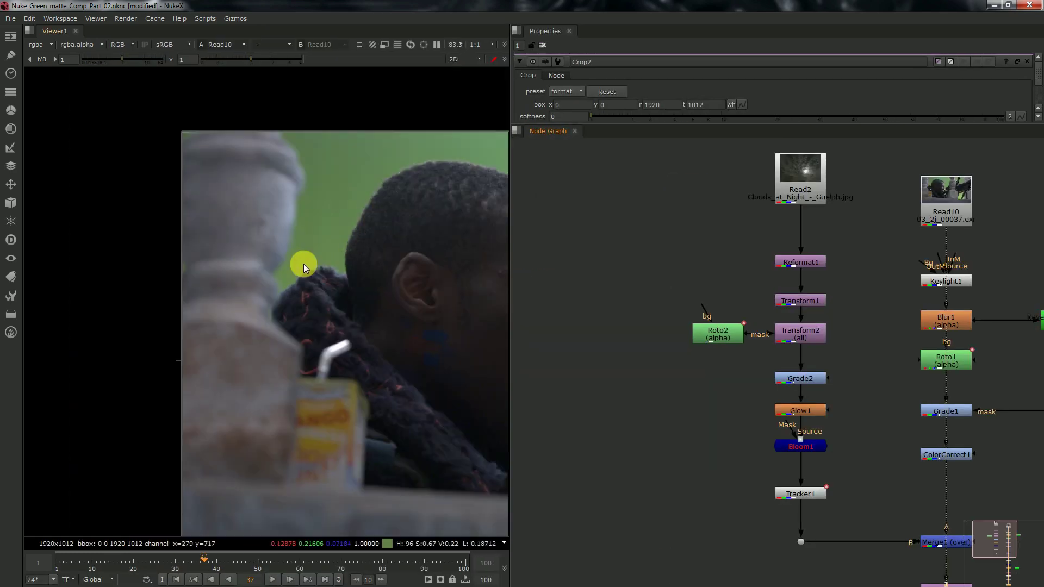
{"action": "scroll", "coordinate": [767, 227], "scroll_direction": "down", "scroll_amount": 3}
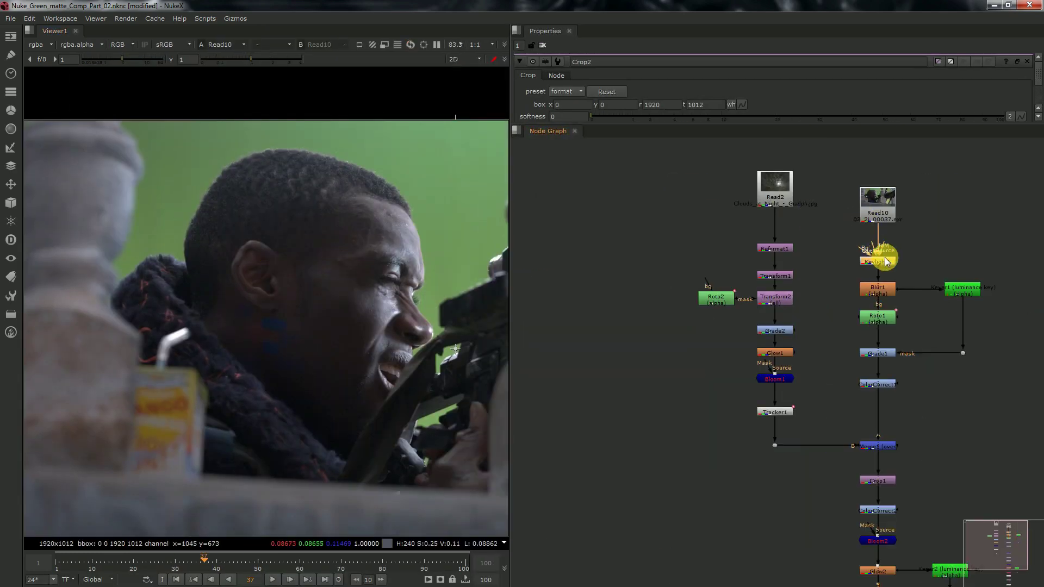
- View the Roto1, Grade1 and ColorCorrect1 results in turn
{"action": "left_click", "coordinate": [884, 317]}
{"action": "key", "text": "1"}
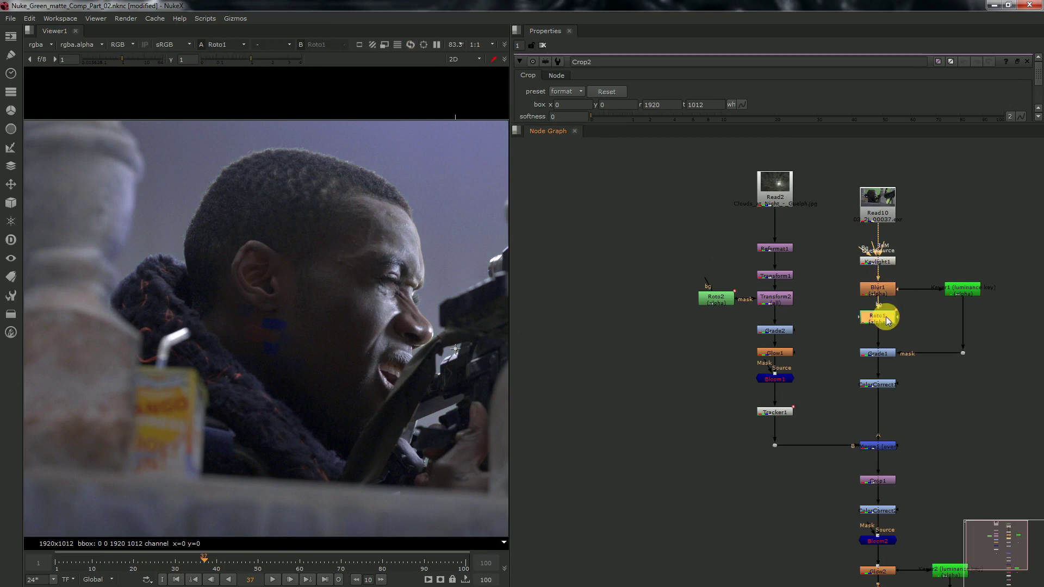
{"action": "left_click", "coordinate": [884, 352]}
{"action": "key", "text": "1"}
{"action": "left_click", "coordinate": [885, 385]}
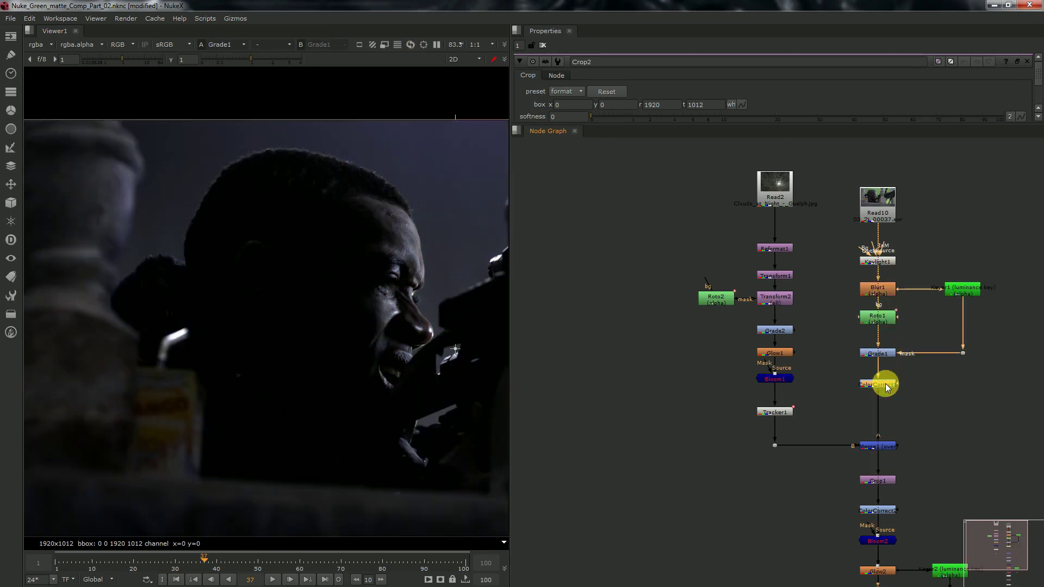
{"action": "key", "text": "1"}
- Inspect Keyer1's luminance range settings in a floating panel, then close it
{"action": "double_click", "coordinate": [960, 290]}
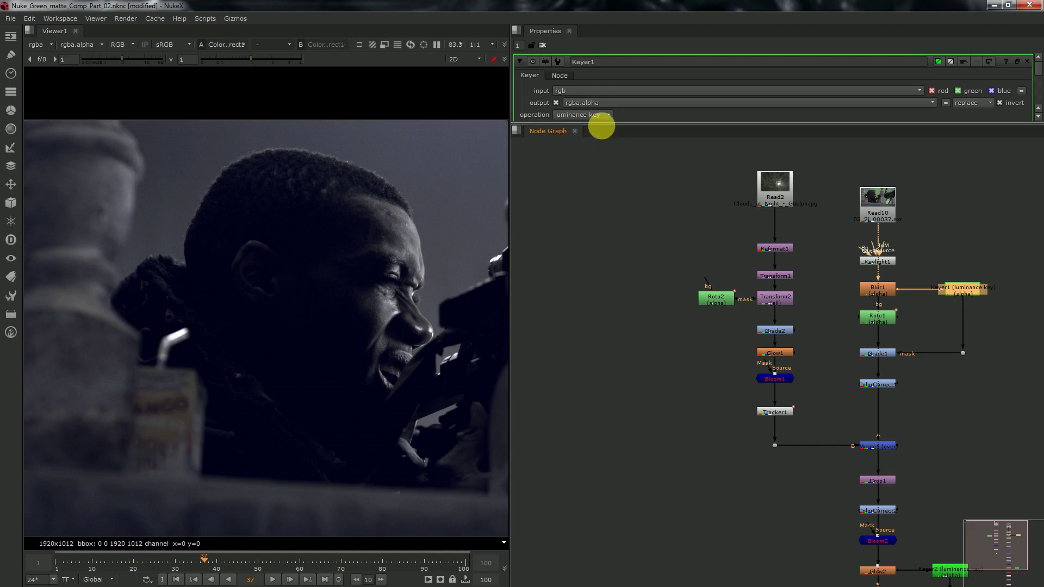
{"action": "left_click_drag", "start_coordinate": [604, 124], "coordinate": [614, 191]}
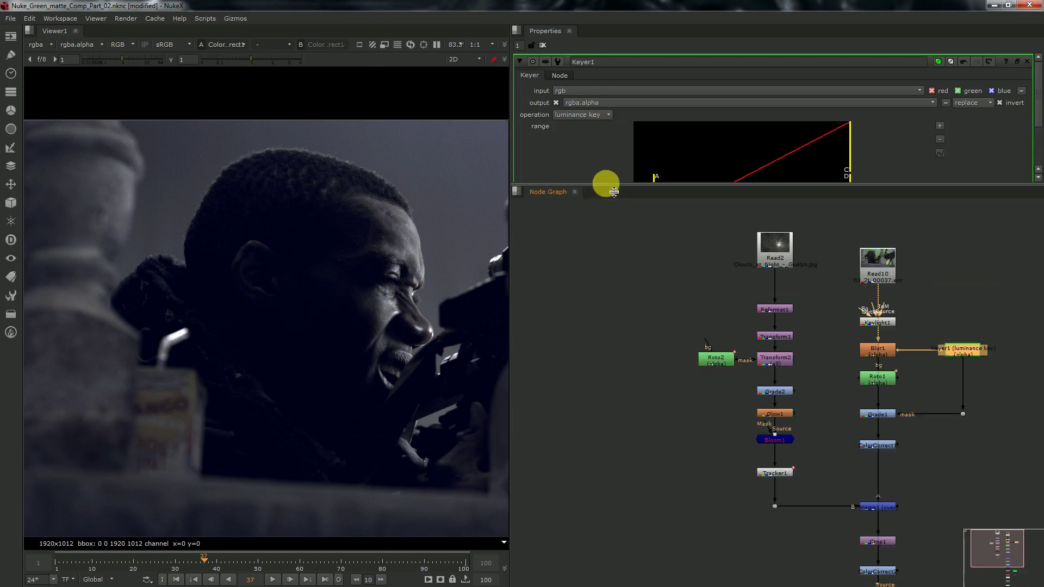
{"action": "double_click", "coordinate": [954, 349]}
{"action": "left_click_drag", "start_coordinate": [772, 282], "coordinate": [600, 294]}
{"action": "left_click", "coordinate": [766, 295]}
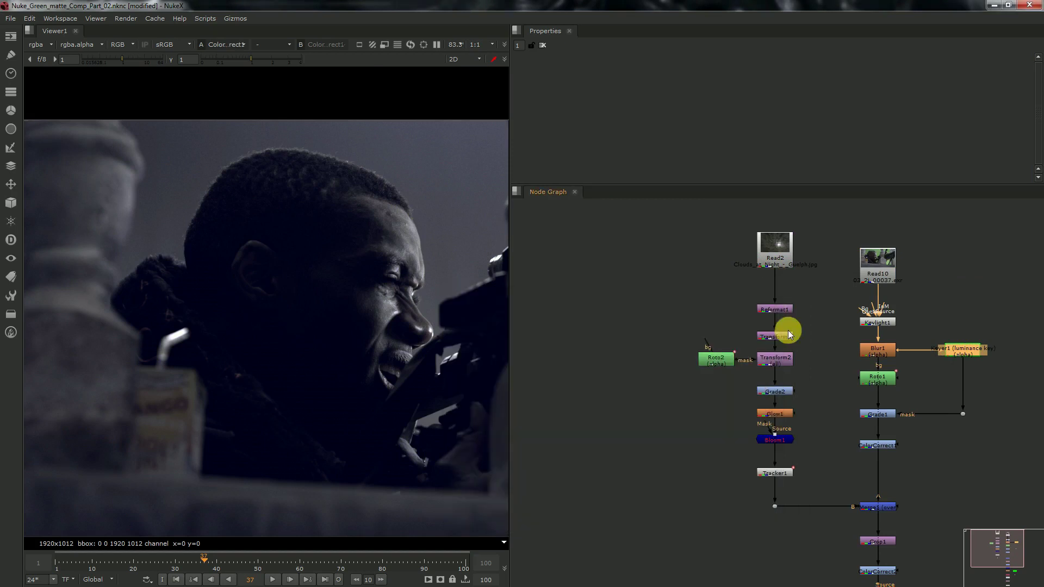
- View the sky branch node by node: Transform1, Transform2, Grade2, Glow1, Bloom1, Tracker1, Merge1
{"action": "scroll", "coordinate": [794, 323], "scroll_direction": "down", "scroll_amount": 3}
{"action": "scroll", "coordinate": [788, 409], "scroll_direction": "up", "scroll_amount": 3}
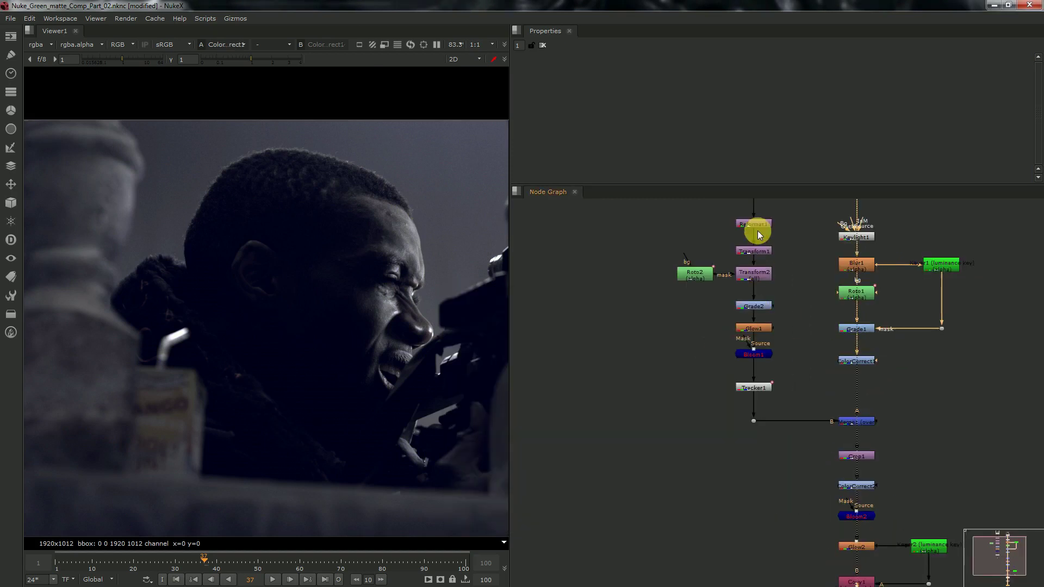
{"action": "left_click", "coordinate": [764, 253]}
{"action": "key", "text": "1"}
{"action": "scroll", "coordinate": [441, 243], "scroll_direction": "down", "scroll_amount": 3}
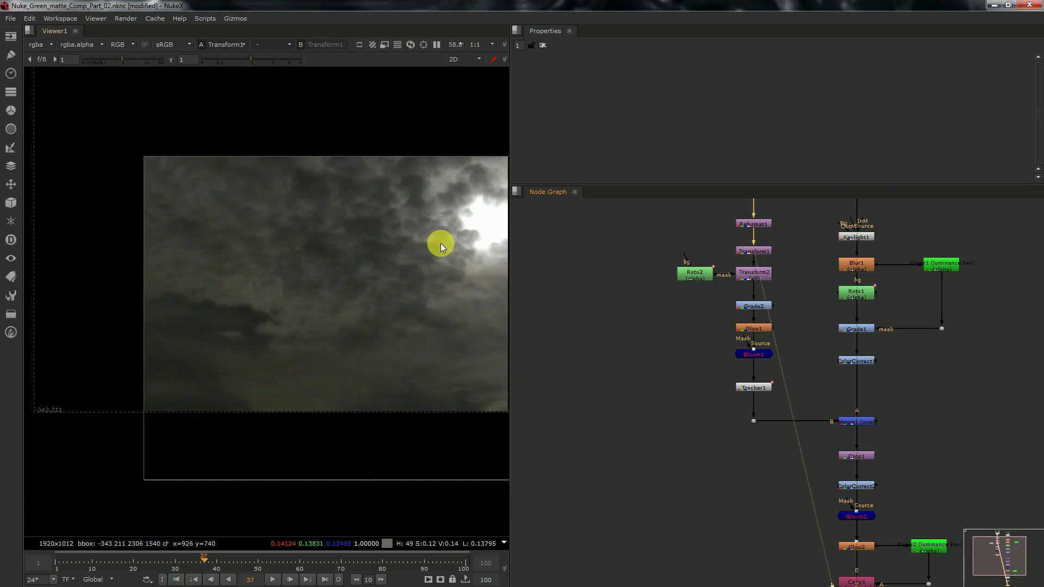
{"action": "key", "text": "f"}
{"action": "left_click", "coordinate": [756, 274]}
{"action": "key", "text": "1"}
{"action": "left_click", "coordinate": [754, 305]}
{"action": "key", "text": "1"}
{"action": "left_click", "coordinate": [756, 329]}
{"action": "key", "text": "1"}
{"action": "left_click", "coordinate": [763, 349]}
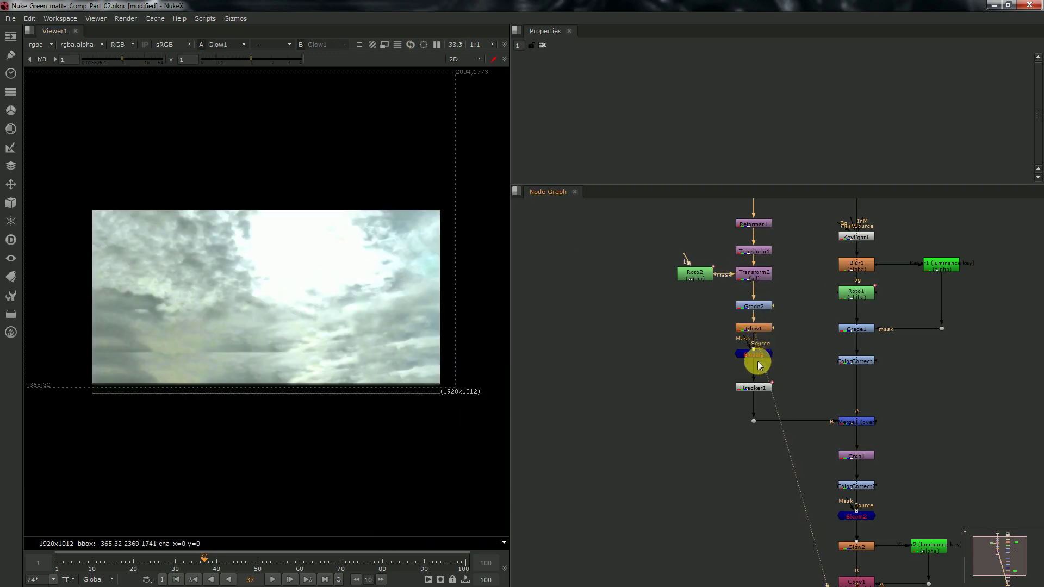
{"action": "key", "text": "1"}
{"action": "left_click", "coordinate": [767, 385]}
{"action": "key", "text": "1"}
{"action": "left_click", "coordinate": [851, 422]}
{"action": "key", "text": "1"}
- View the finishing chain: Crop1, ColorCorrect2, Bloom2, Glow2 and the final Grain2_1
{"action": "scroll", "coordinate": [682, 349], "scroll_direction": "down", "scroll_amount": 3}
{"action": "scroll", "coordinate": [772, 418], "scroll_direction": "up", "scroll_amount": 3}
{"action": "left_click", "coordinate": [792, 406]}
{"action": "key", "text": "1"}
{"action": "left_click", "coordinate": [798, 434]}
{"action": "key", "text": "1"}
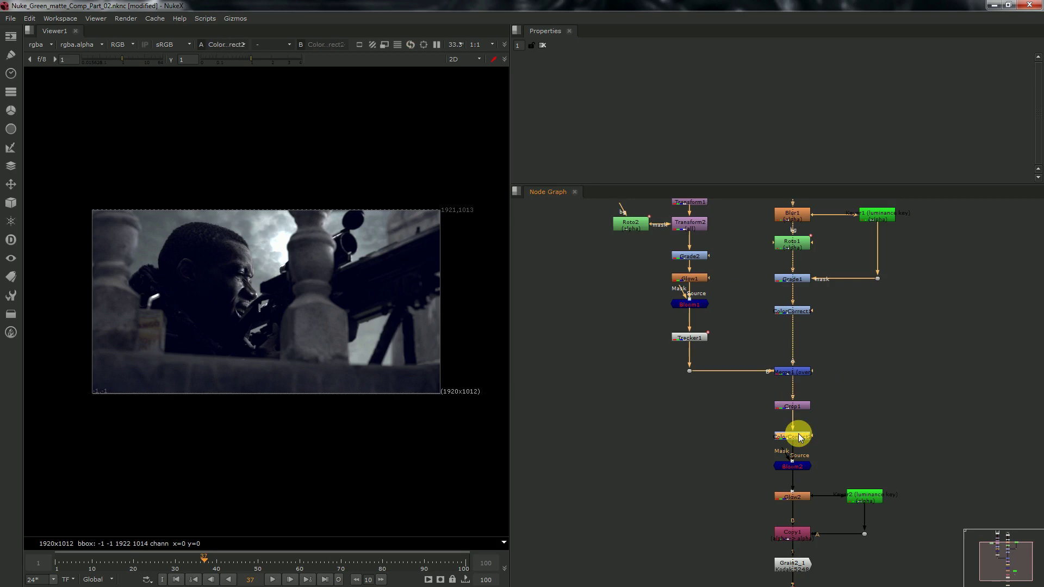
{"action": "scroll", "coordinate": [759, 370], "scroll_direction": "down", "scroll_amount": 2}
{"action": "scroll", "coordinate": [788, 428], "scroll_direction": "up", "scroll_amount": 3}
{"action": "left_click", "coordinate": [789, 439]}
{"action": "key", "text": "1"}
{"action": "left_click", "coordinate": [789, 473]}
{"action": "key", "text": "1"}
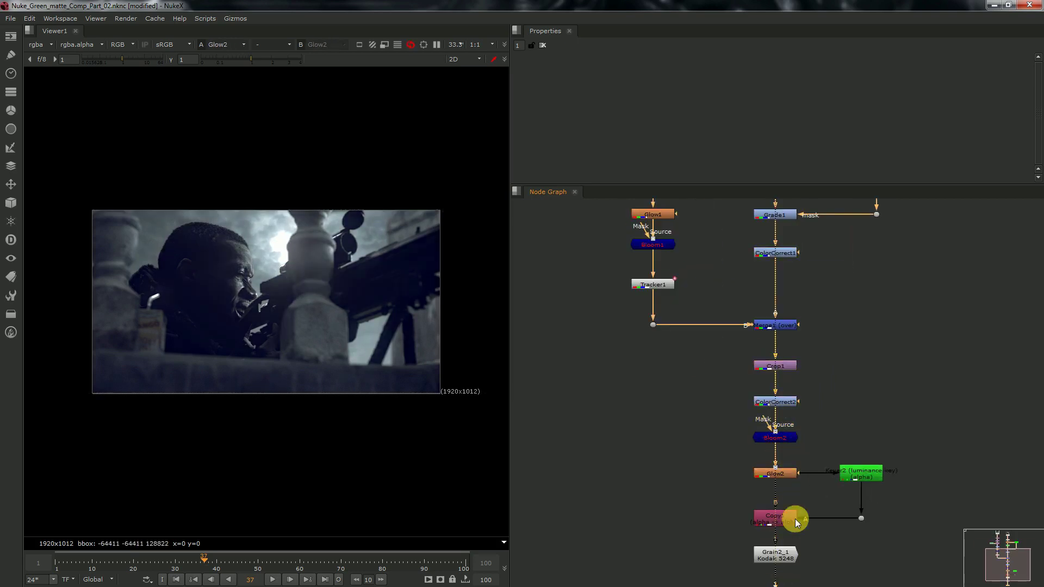
{"action": "left_click", "coordinate": [788, 554]}
{"action": "key", "text": "1"}
- Compare the Grain2_1 comp against the plate, ending on the final comp
{"action": "scroll", "coordinate": [782, 544], "scroll_direction": "down", "scroll_amount": 5}
{"action": "key", "text": "2"}
{"action": "key", "text": "1"}
{"action": "key", "text": "2"}
{"action": "key", "text": "1"}
{"action": "key", "text": "1"}
{"action": "key", "text": "1"}
{"action": "key", "text": "1"}
{"action": "key", "text": "1"}
{"action": "key", "text": "1"}
{"action": "key", "text": "1"}
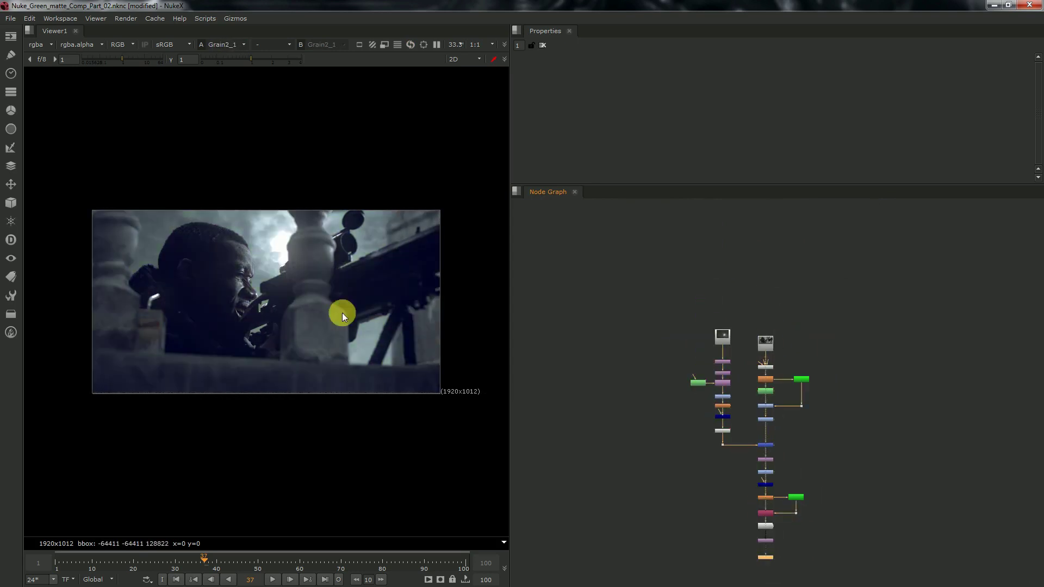
- Compare Grain2_1 with the Read10 plate, settle on the final comp, and show the node tree
{"action": "scroll", "coordinate": [303, 255], "scroll_direction": "up", "scroll_amount": 6}
{"action": "key", "text": "1"}
{"action": "key", "text": "1"}
{"action": "key", "text": "1"}
{"action": "key", "text": "1"}
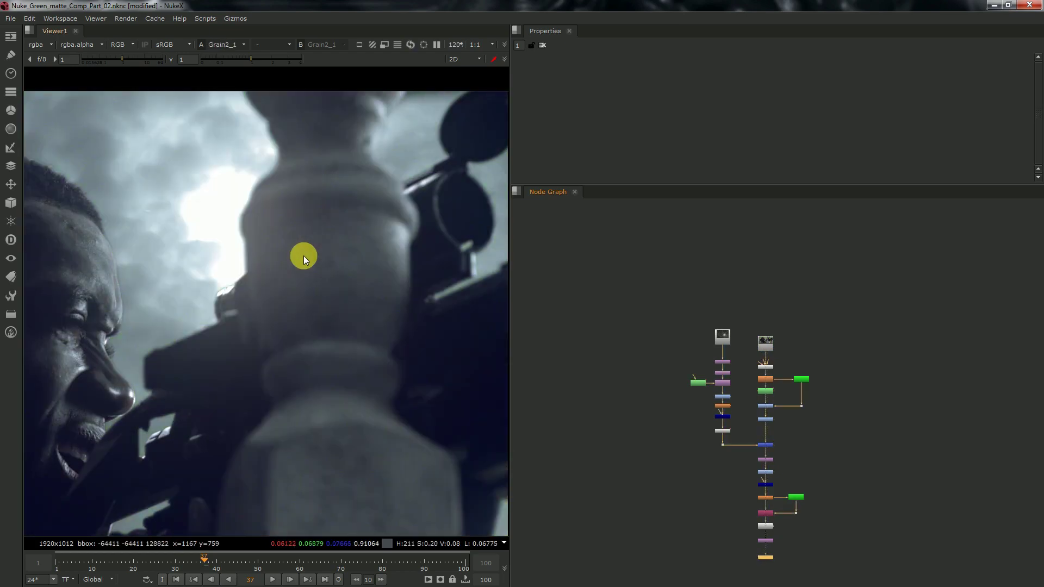
{"action": "scroll", "coordinate": [303, 255], "scroll_direction": "down", "scroll_amount": 3}
{"action": "key", "text": "1"}
{"action": "key", "text": "1"}
{"action": "key", "text": "1"}
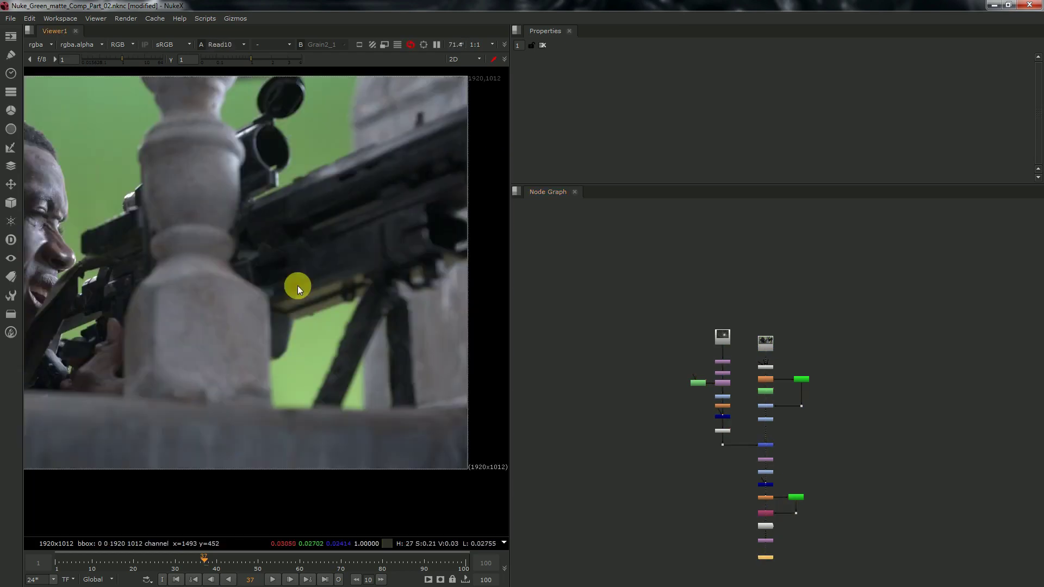
{"action": "key", "text": "1"}
{"action": "scroll", "coordinate": [309, 286], "scroll_direction": "down", "scroll_amount": 3}
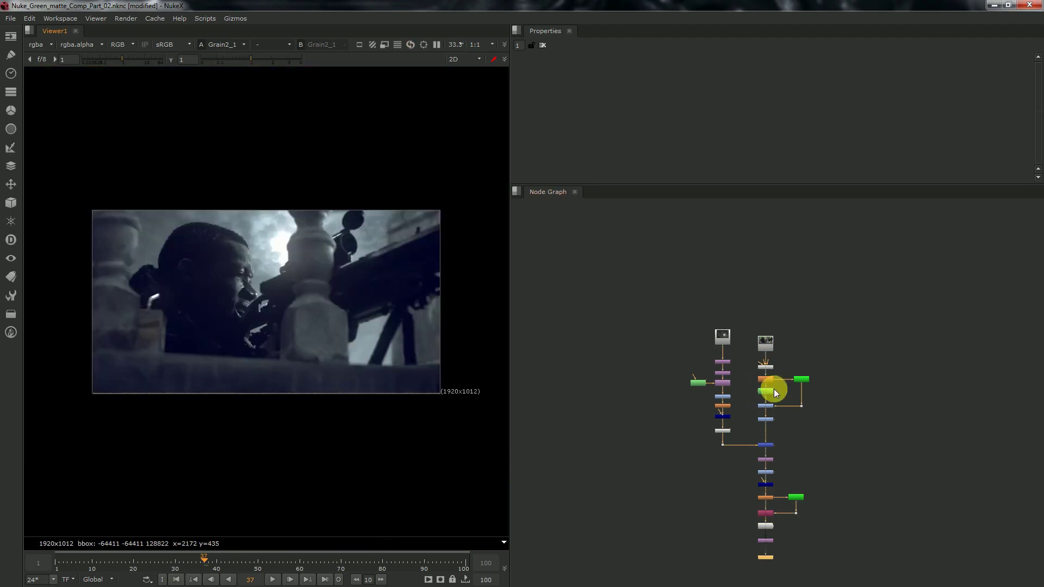
{"action": "middle_click_drag", "start_coordinate": [774, 389], "coordinate": [763, 314]}
{"action": "scroll", "coordinate": [750, 380], "scroll_direction": "up", "scroll_amount": 3}
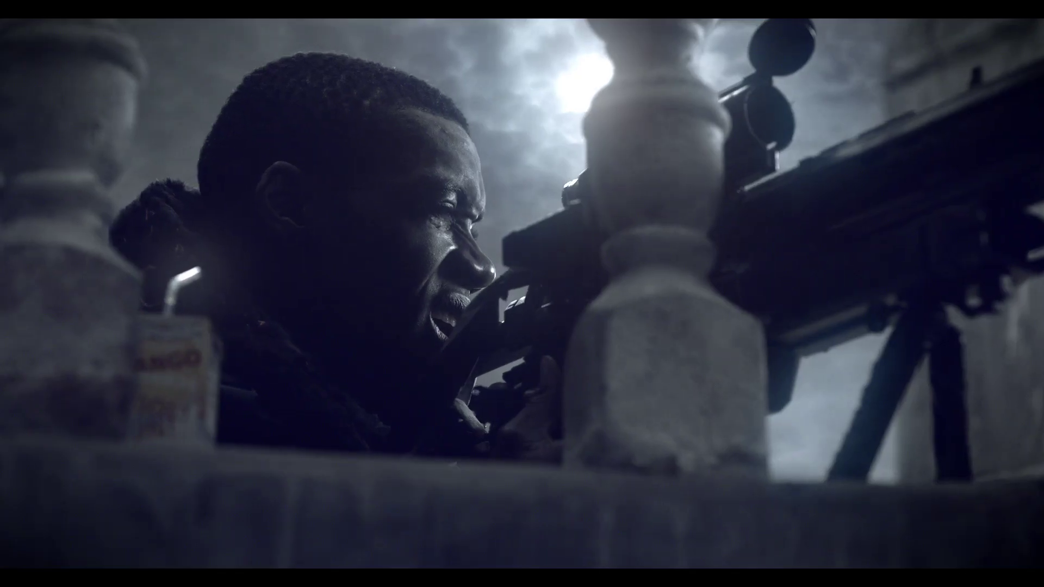